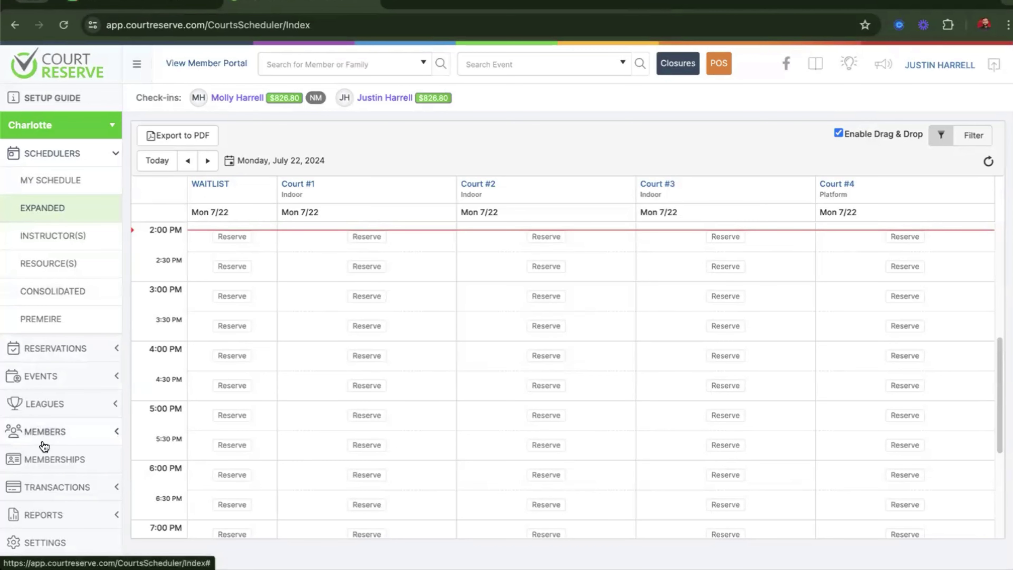
# Scroll down the expanded courts scheduler for Monday, July 22, 2024.
pyautogui.scroll(-2, 39, 458)
# Go from Settings to Billing Settings' Integrated Payments page and point out the Payment Provider field.
pyautogui.click(39, 494)
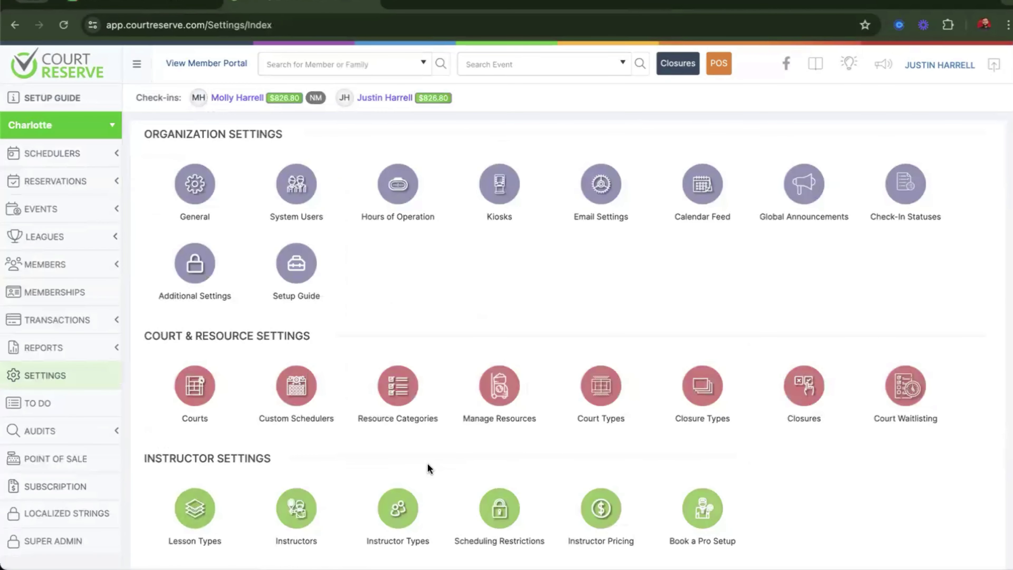
pyautogui.scroll(-5, 510, 352)
pyautogui.scroll(-8, 511, 353)
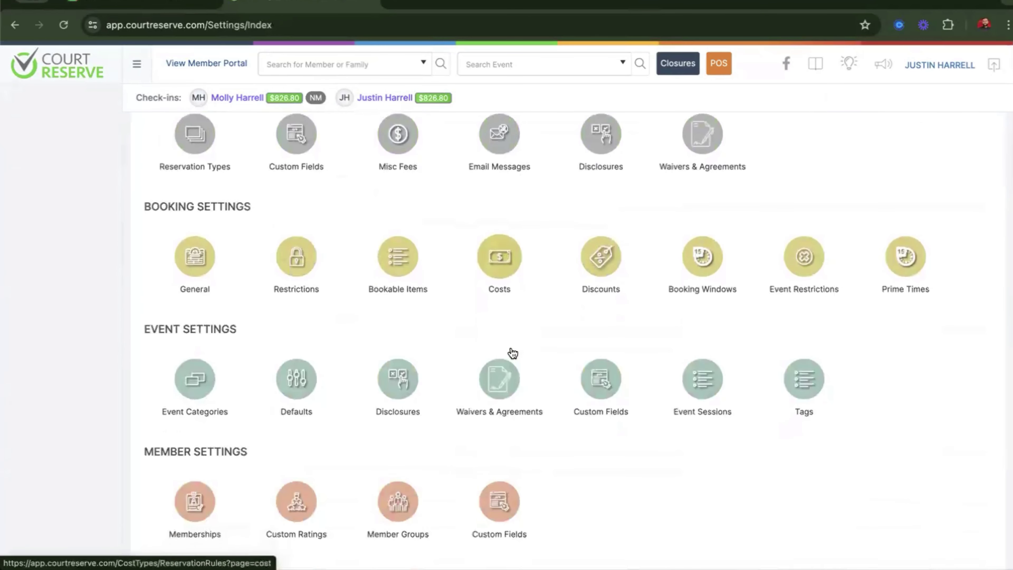
pyautogui.scroll(-7, 335, 367)
pyautogui.scroll(-7, 335, 368)
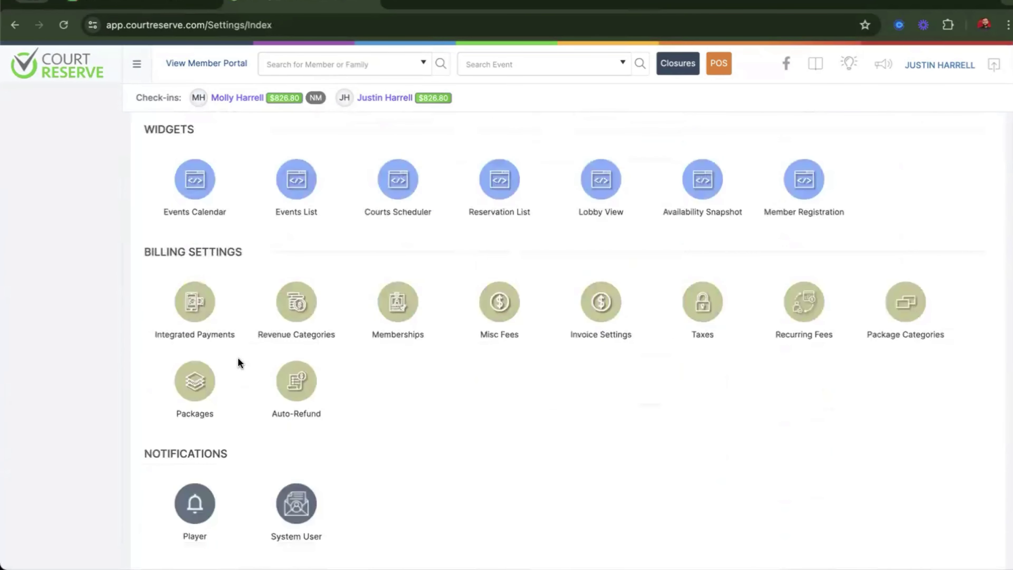
pyautogui.click(211, 305)
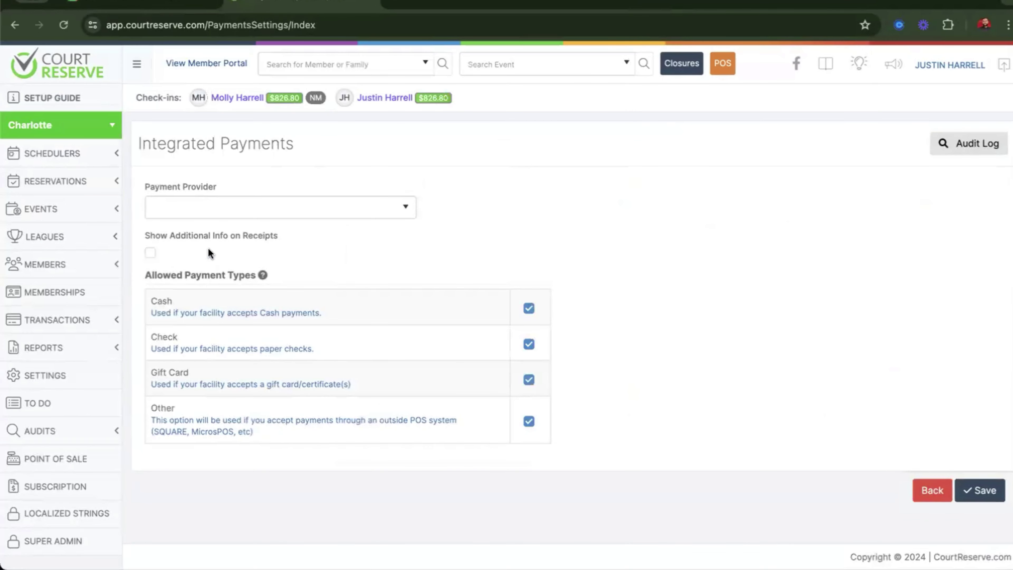
pyautogui.moveTo(215, 191); pyautogui.dragTo(146, 187)
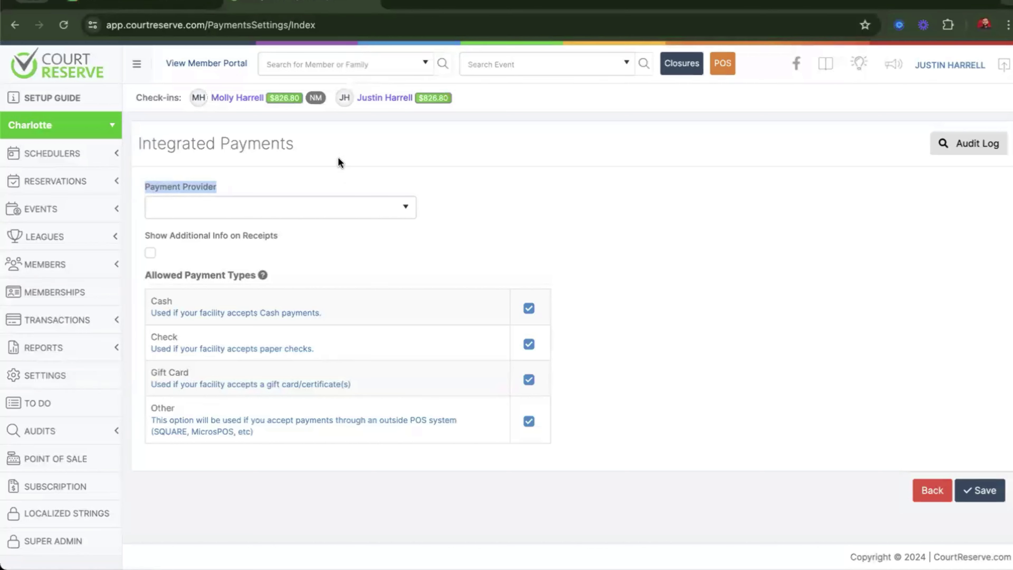
pyautogui.click(290, 187)
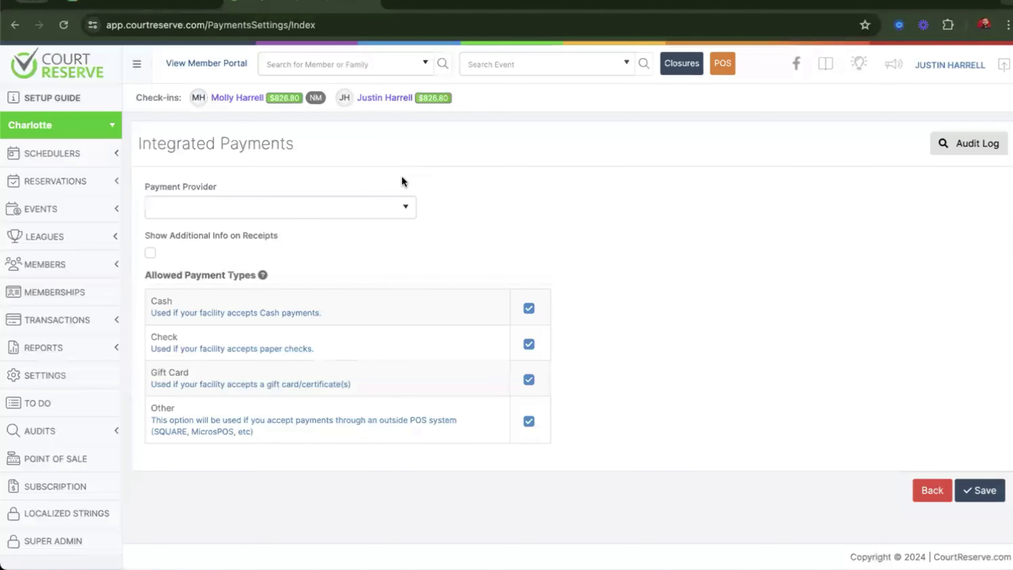
# Choose SafeSave as the payment provider and review the Api Key and player payment options.
pyautogui.click(378, 211)
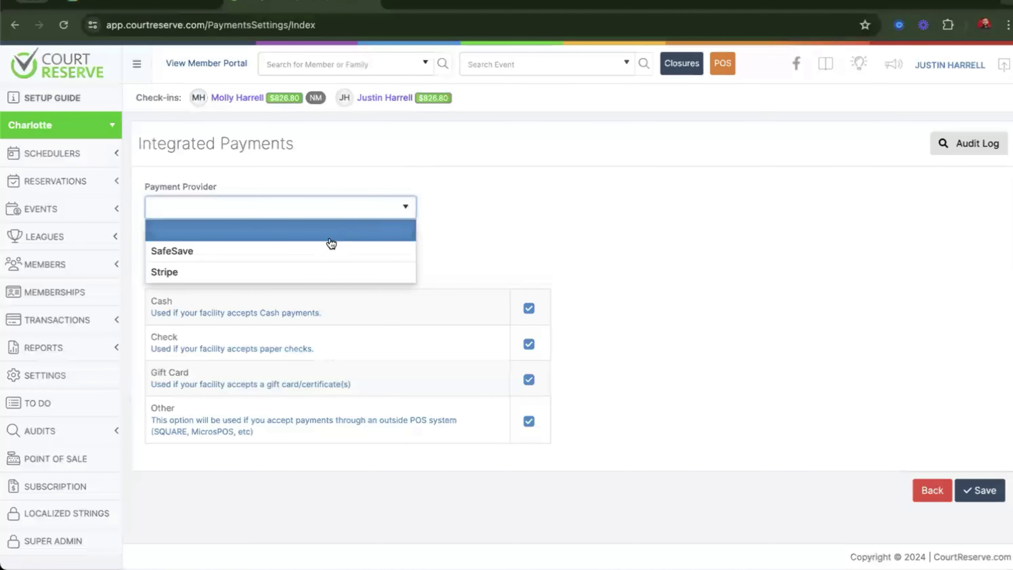
pyautogui.click(322, 253)
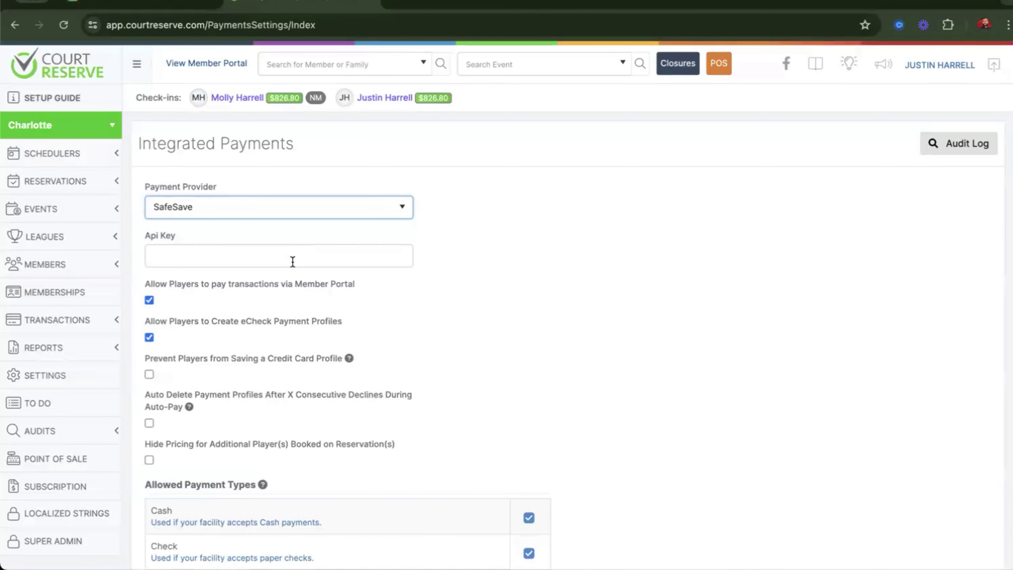
pyautogui.scroll(-1, 457, 298)
pyautogui.scroll(-5, 456, 302)
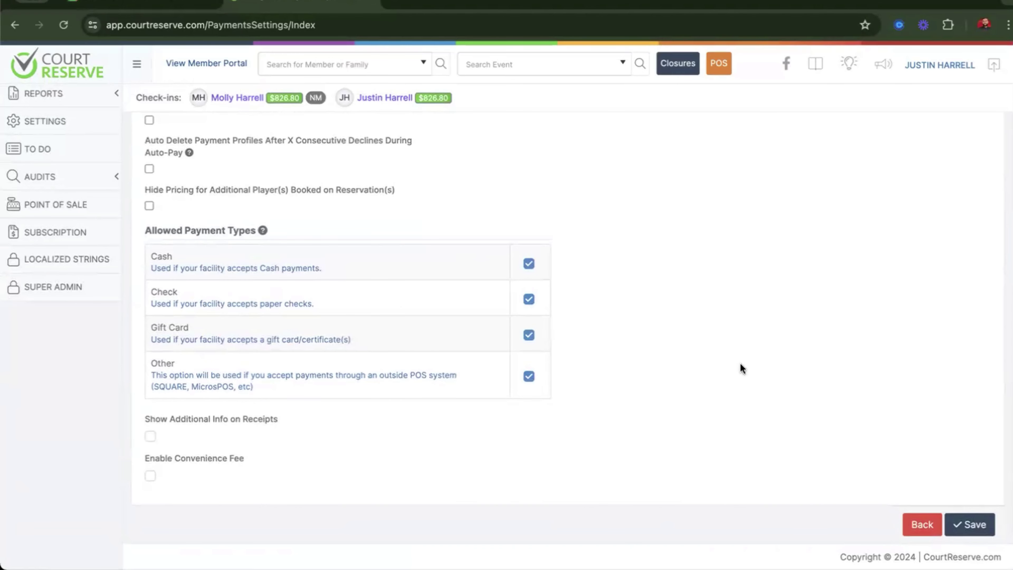
pyautogui.scroll(7, 741, 364)
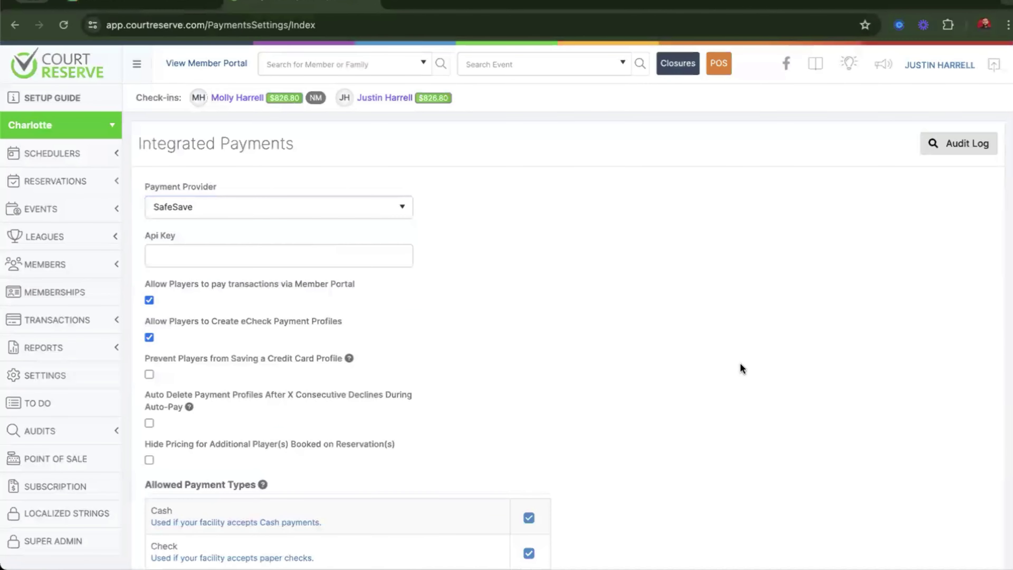
pyautogui.scroll(-4, 741, 368)
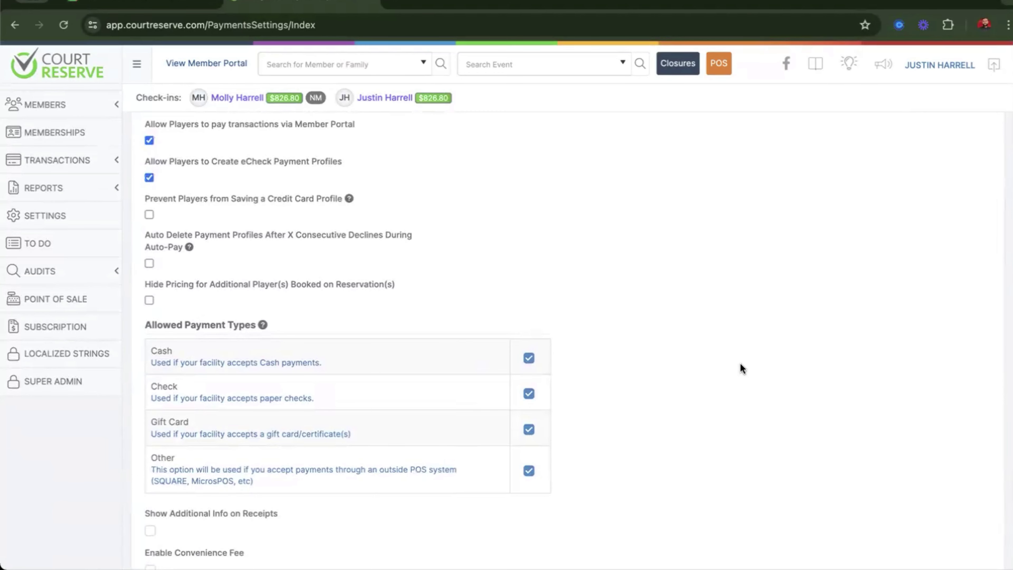
pyautogui.scroll(5, 248, 229)
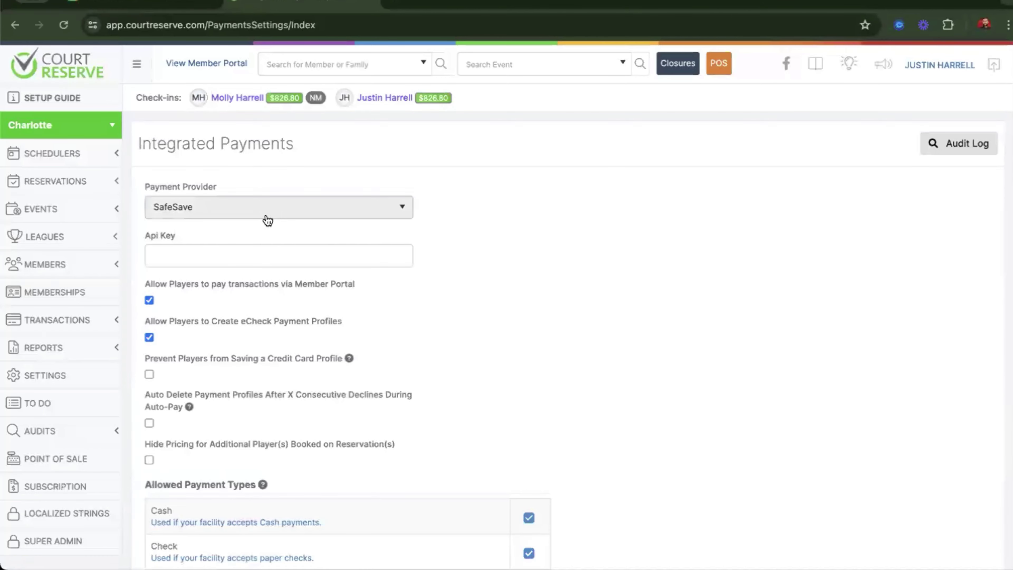
# Tick Enable Convenience Fee, leaving the fee percentage and revenue category empty.
pyautogui.scroll(-6, 409, 263)
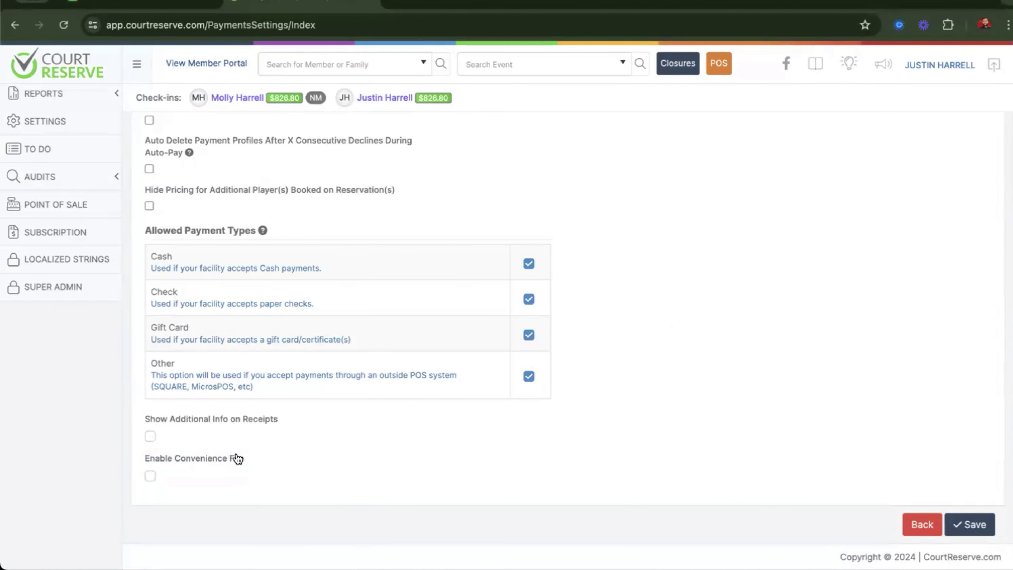
pyautogui.moveTo(245, 455); pyautogui.dragTo(138, 456)
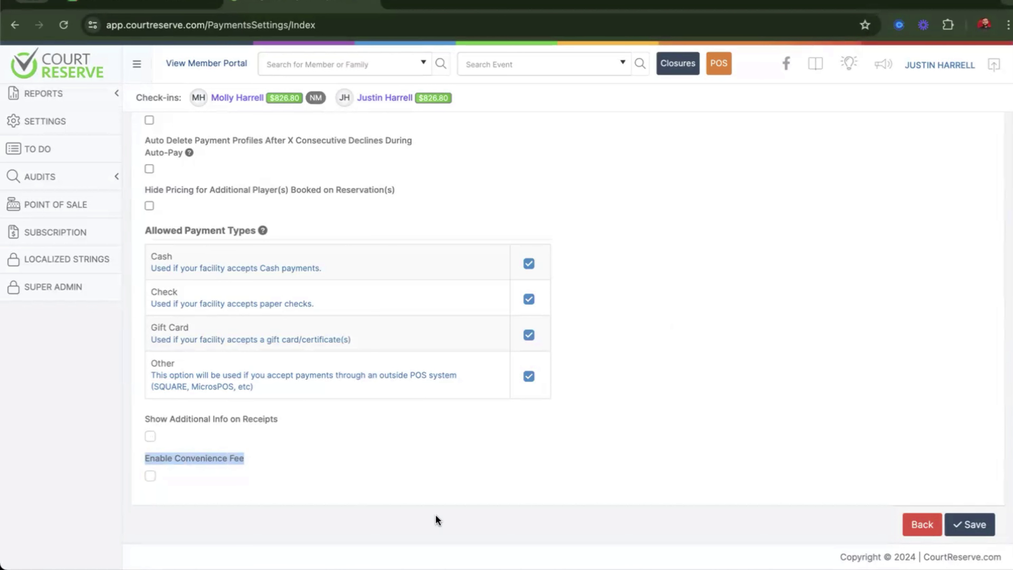
pyautogui.click(205, 469)
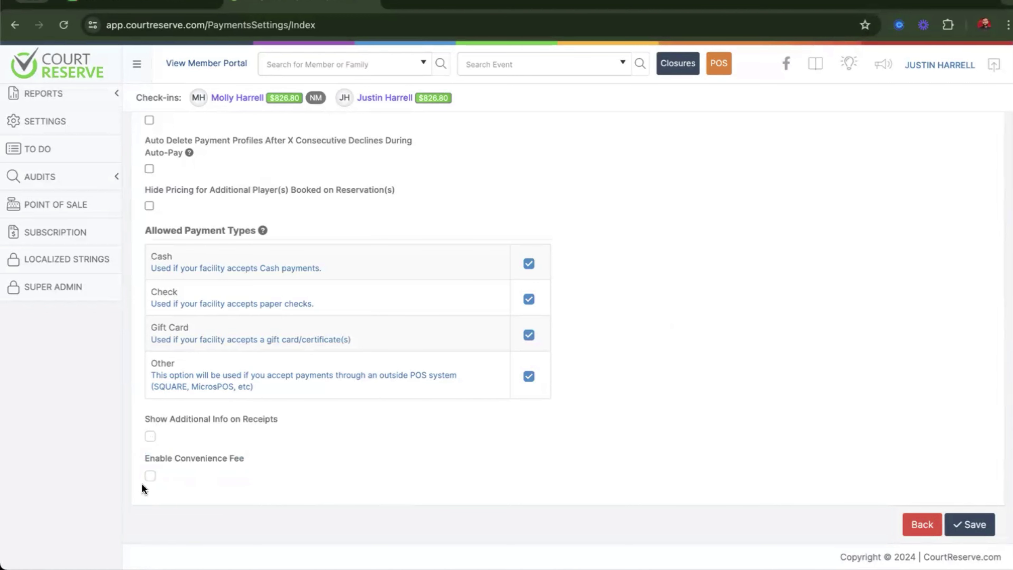
pyautogui.click(150, 476)
pyautogui.scroll(-5, 239, 465)
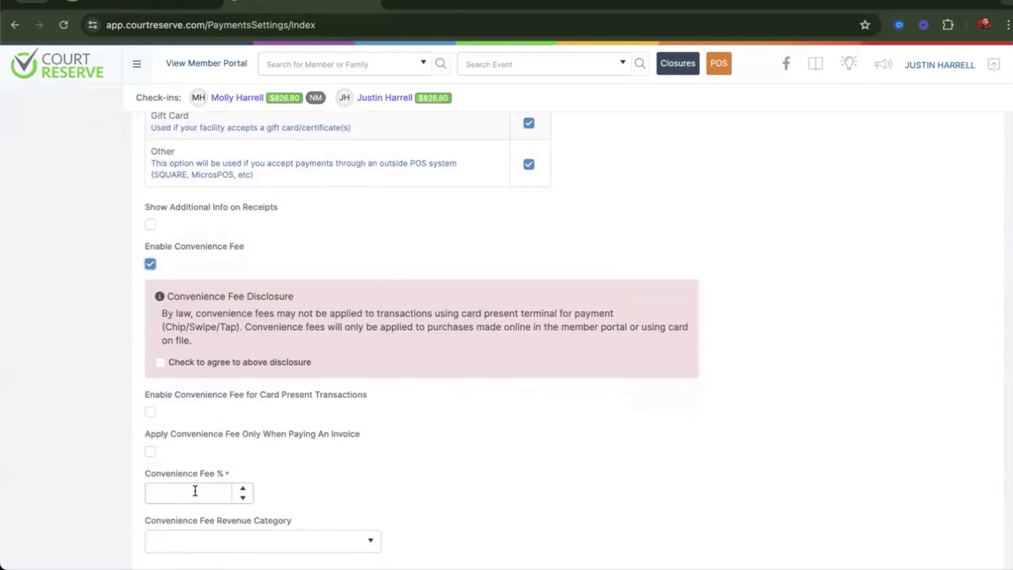
pyautogui.click(194, 491)
pyautogui.click(401, 426)
pyautogui.scroll(10, 402, 425)
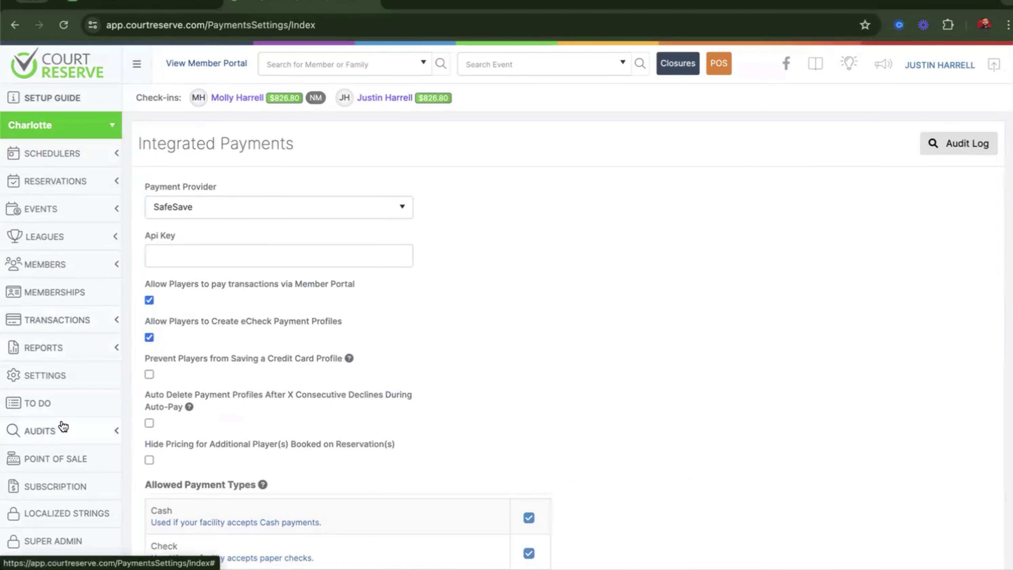
# Open Memberships under Member Settings from the settings overview.
pyautogui.click(95, 385)
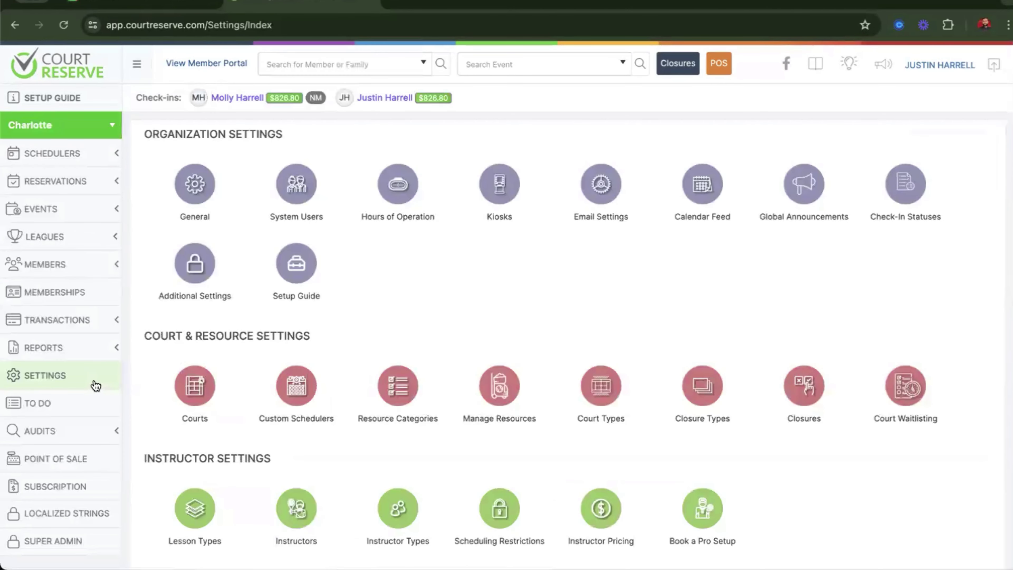
pyautogui.scroll(-20, 96, 385)
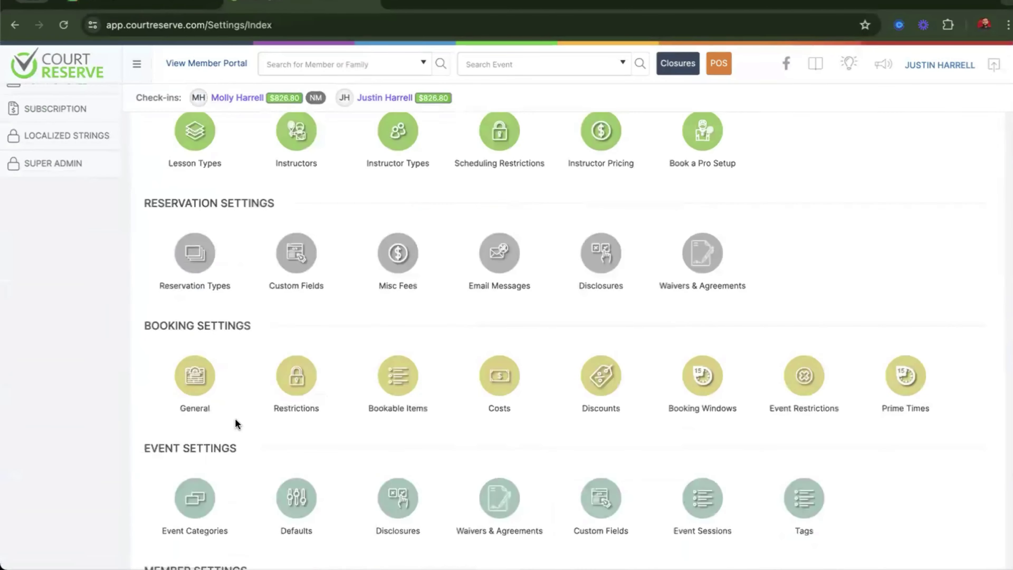
pyautogui.scroll(5, 236, 419)
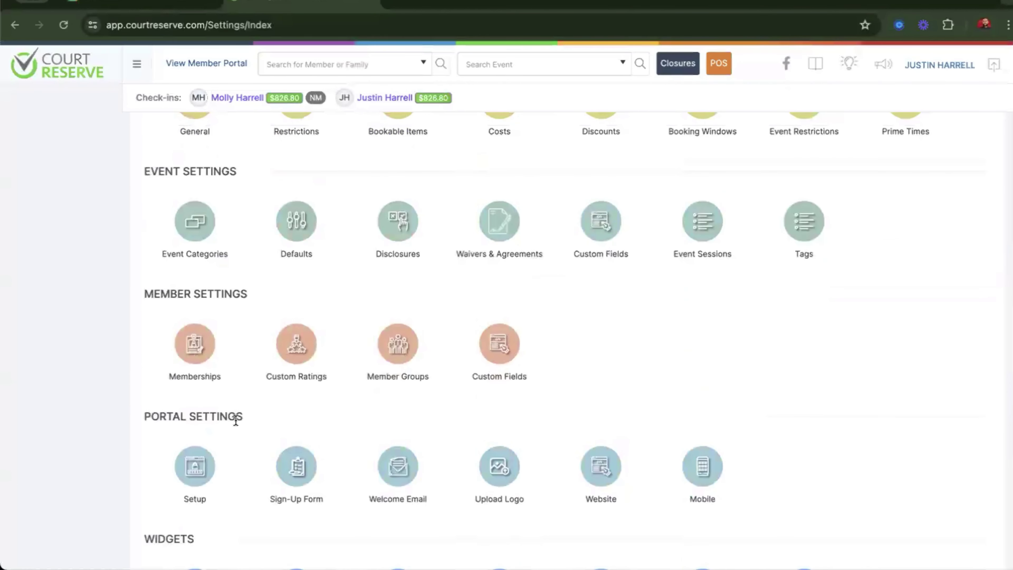
pyautogui.click(201, 357)
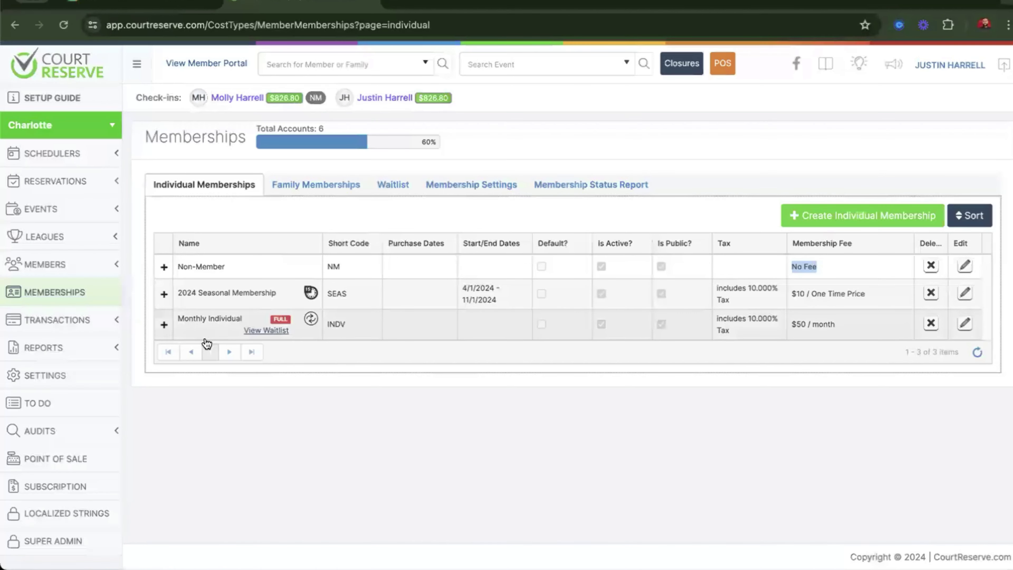
# Show the family plans: Platinum Membership ($79/month, $799/year) and Bronze Family ($150/quarter).
pyautogui.click(256, 387)
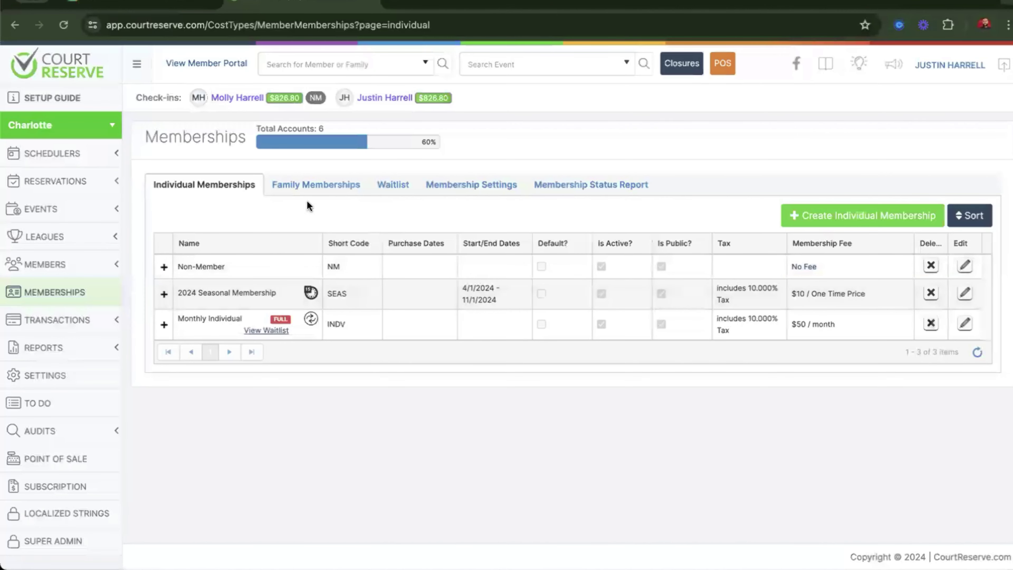
pyautogui.click(297, 194)
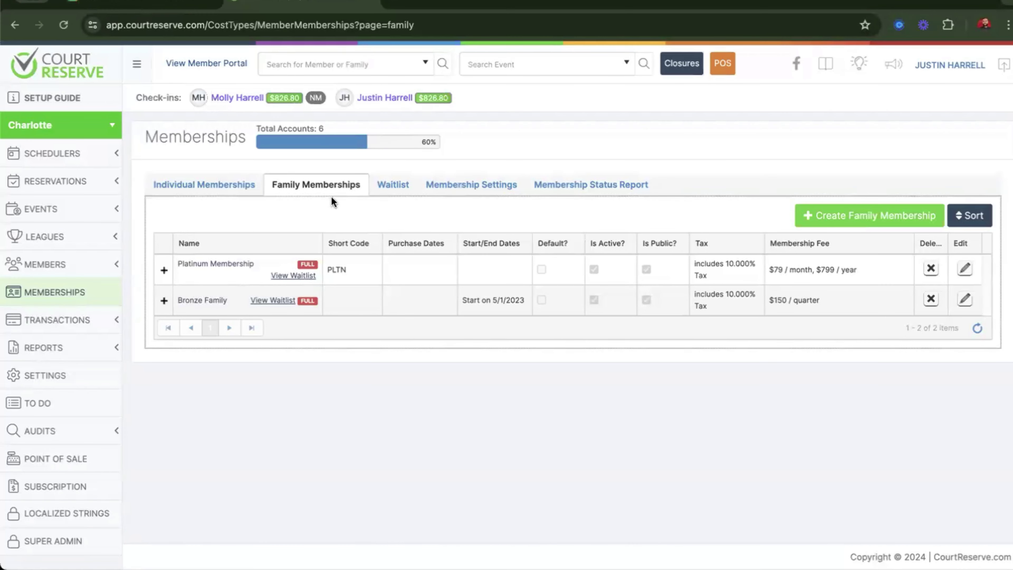
# Switch to Individual Memberships to see Non-Member, 2024 Seasonal Membership and Monthly Individual.
pyautogui.click(244, 188)
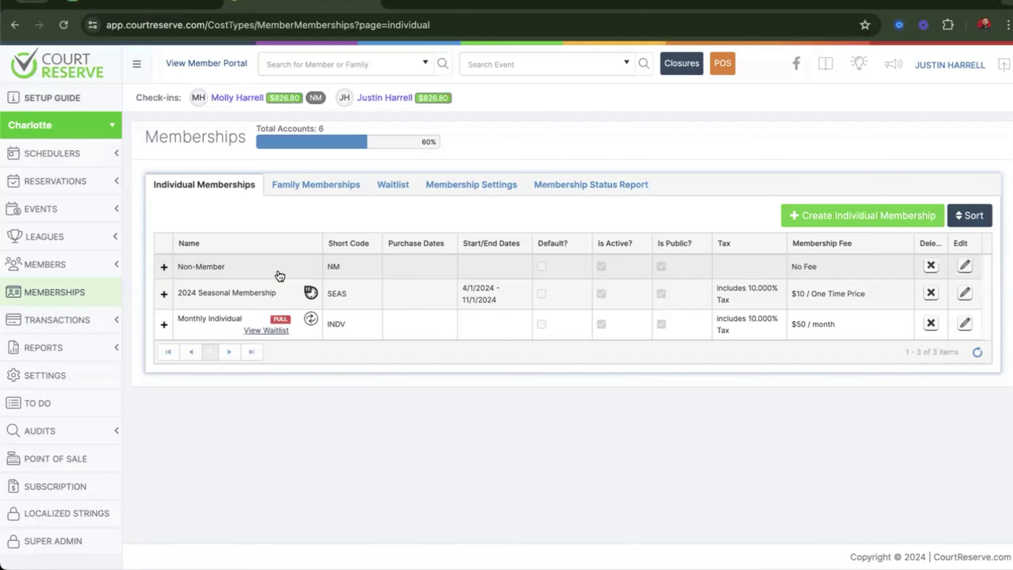
# Switch to Family Memberships: Platinum at $79/month and Bronze Family at $150/quarter.
pyautogui.click(309, 185)
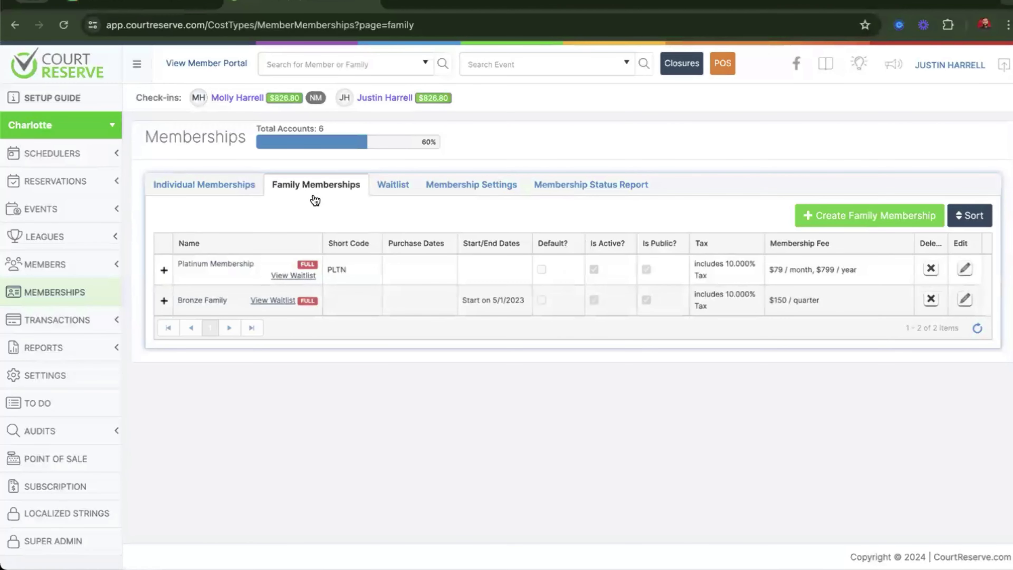
# Return to Individual Memberships listing Non-Member, 2024 Seasonal Membership and Monthly Individual.
pyautogui.click(230, 196)
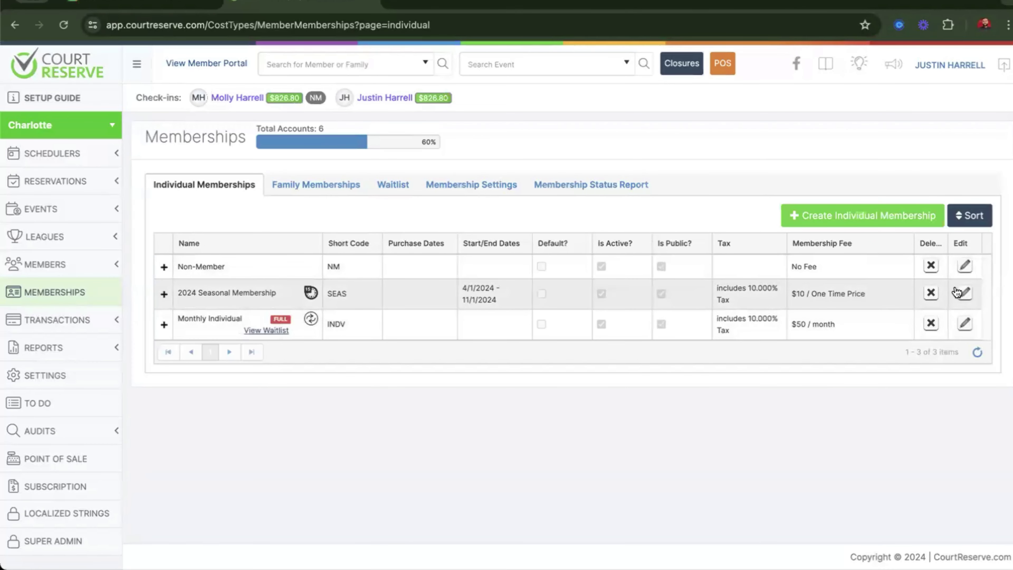
pyautogui.moveTo(793, 294); pyautogui.dragTo(882, 301)
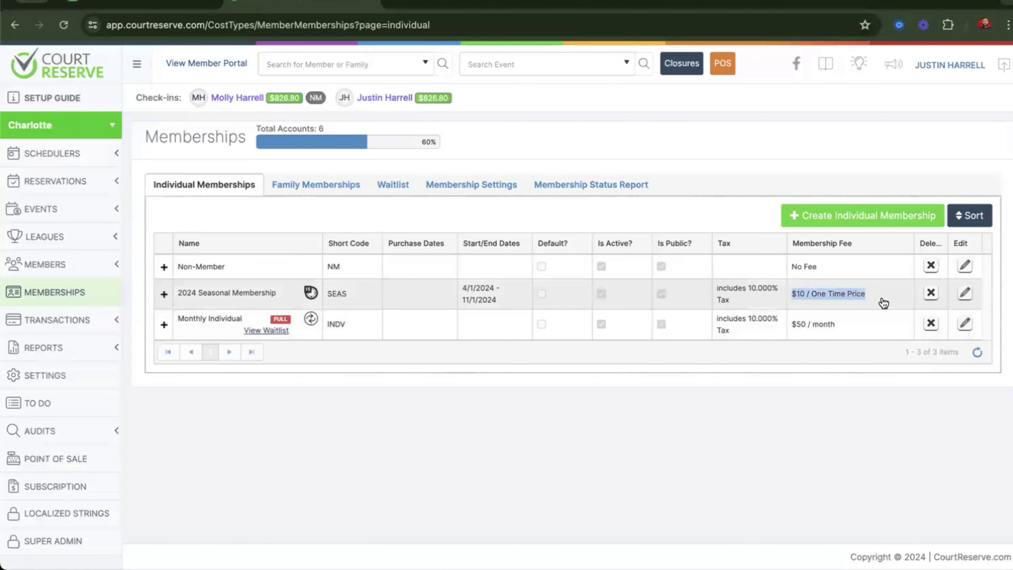
pyautogui.click(604, 421)
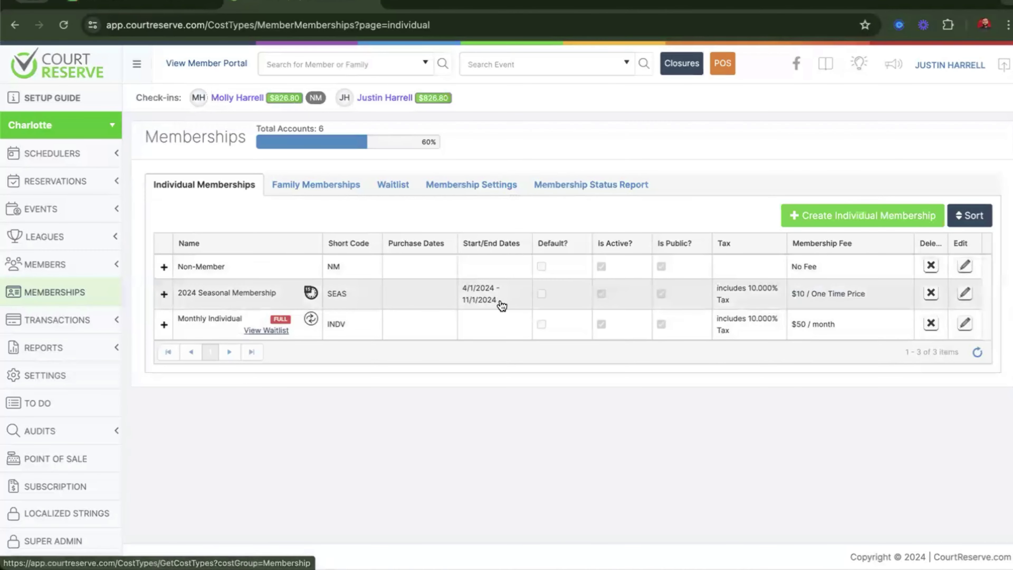
pyautogui.moveTo(502, 303); pyautogui.dragTo(461, 286)
pyautogui.click(454, 440)
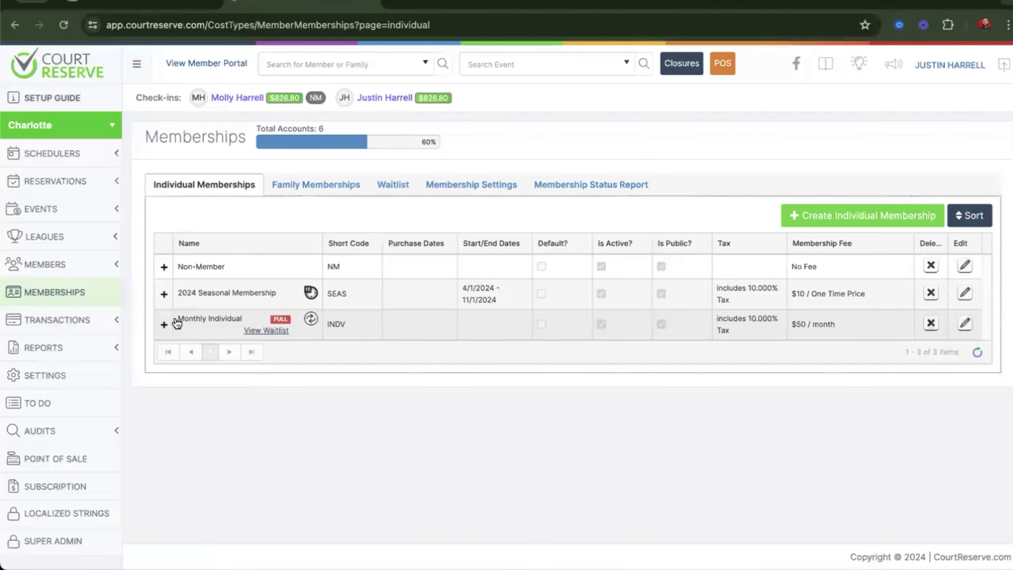
pyautogui.moveTo(186, 318); pyautogui.dragTo(244, 319)
pyautogui.click(350, 403)
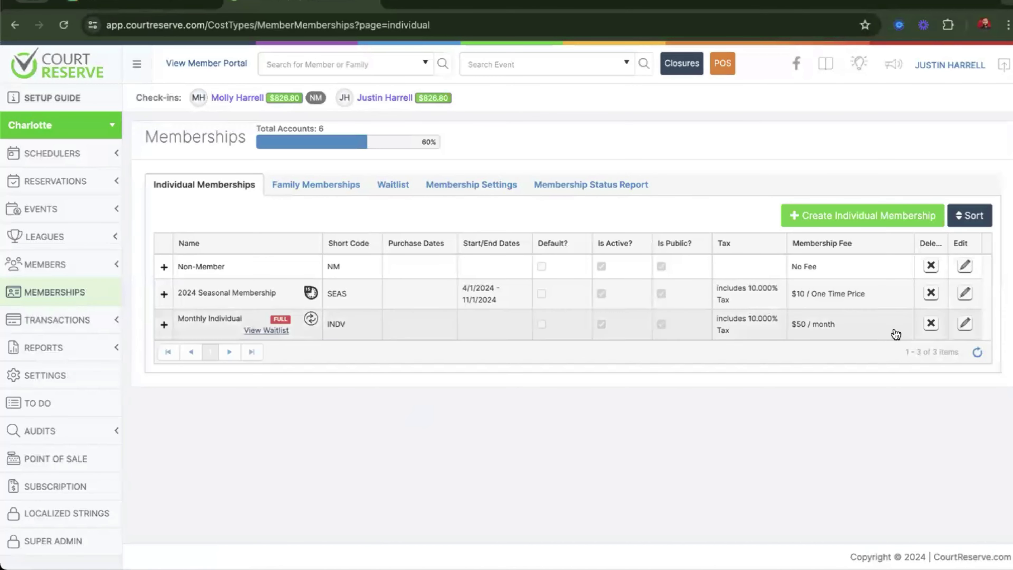
pyautogui.moveTo(846, 330); pyautogui.dragTo(798, 332)
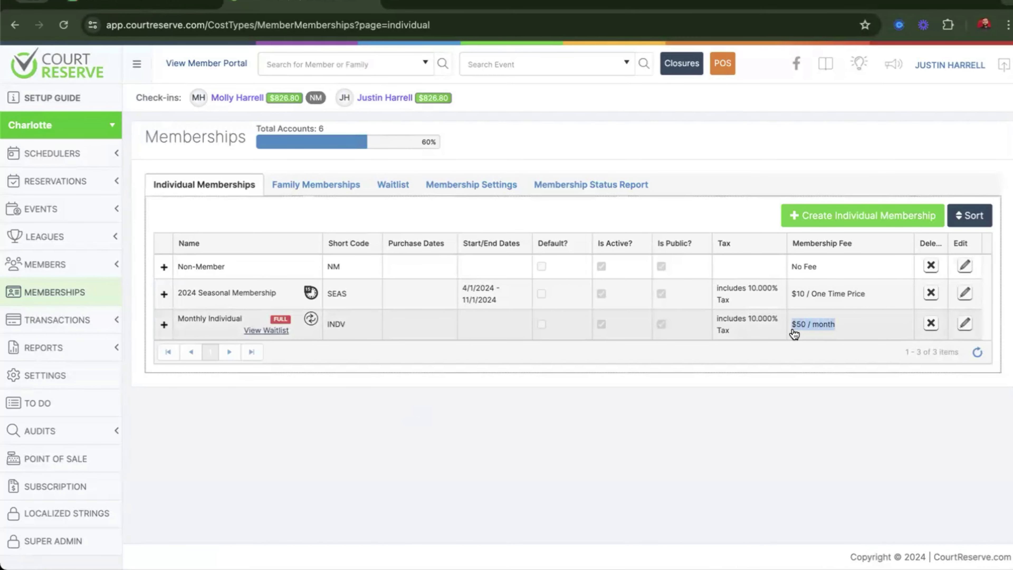
# Edit Monthly Individual's Membership Price to allow a Custom frequency billed every 6 months.
pyautogui.click(837, 383)
pyautogui.click(966, 324)
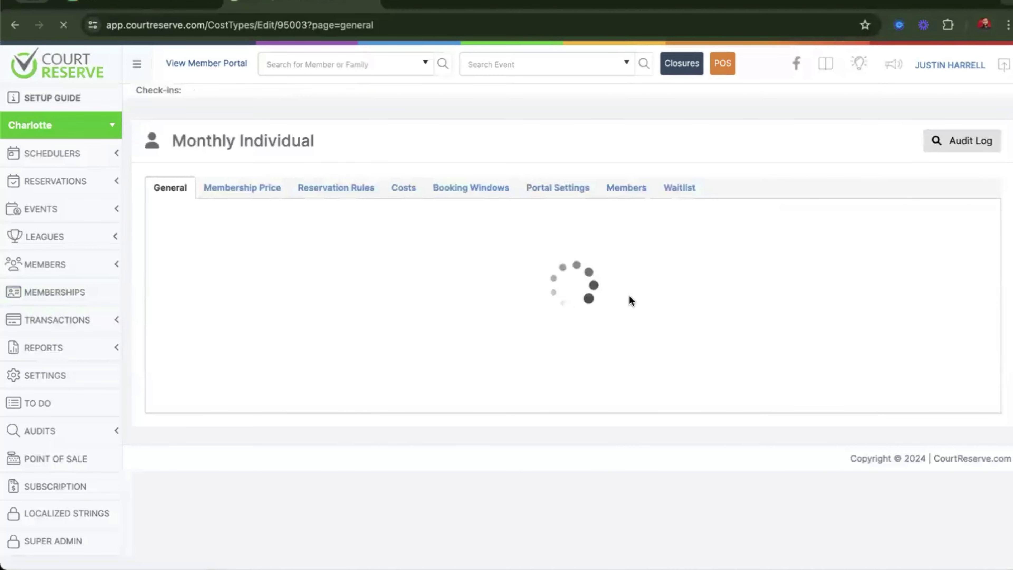
pyautogui.click(246, 165)
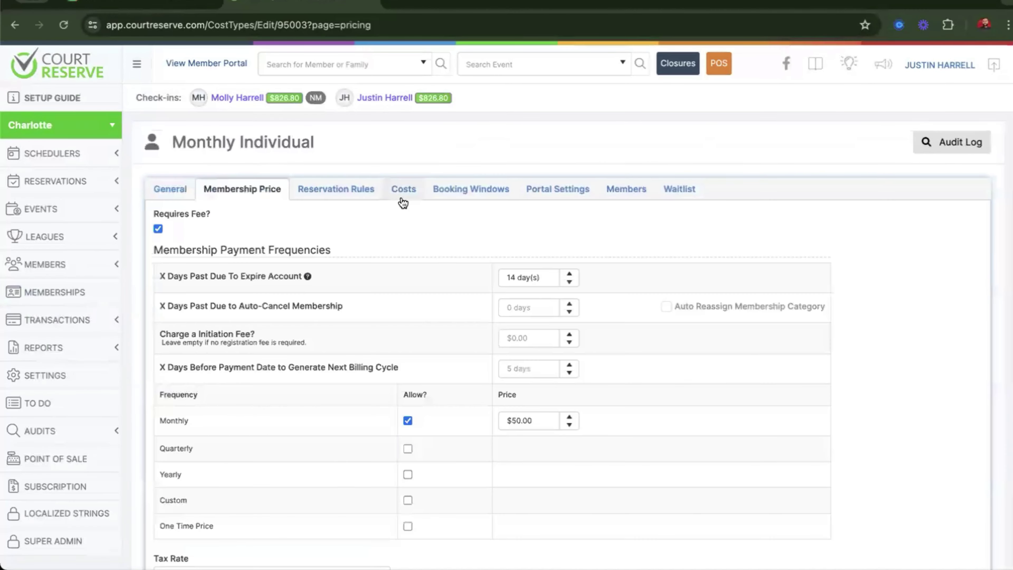
pyautogui.scroll(-2, 288, 196)
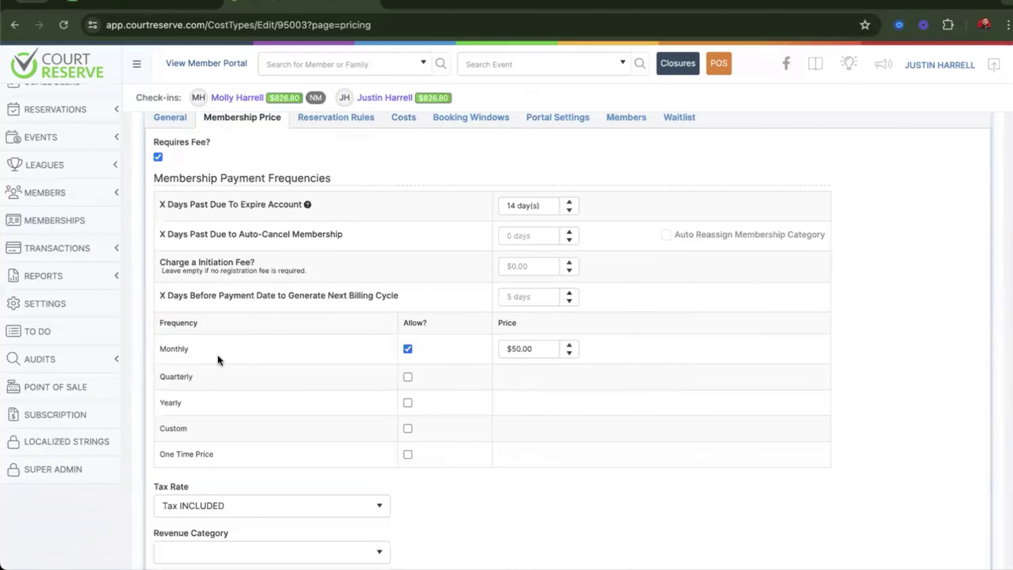
pyautogui.moveTo(189, 348); pyautogui.dragTo(167, 348)
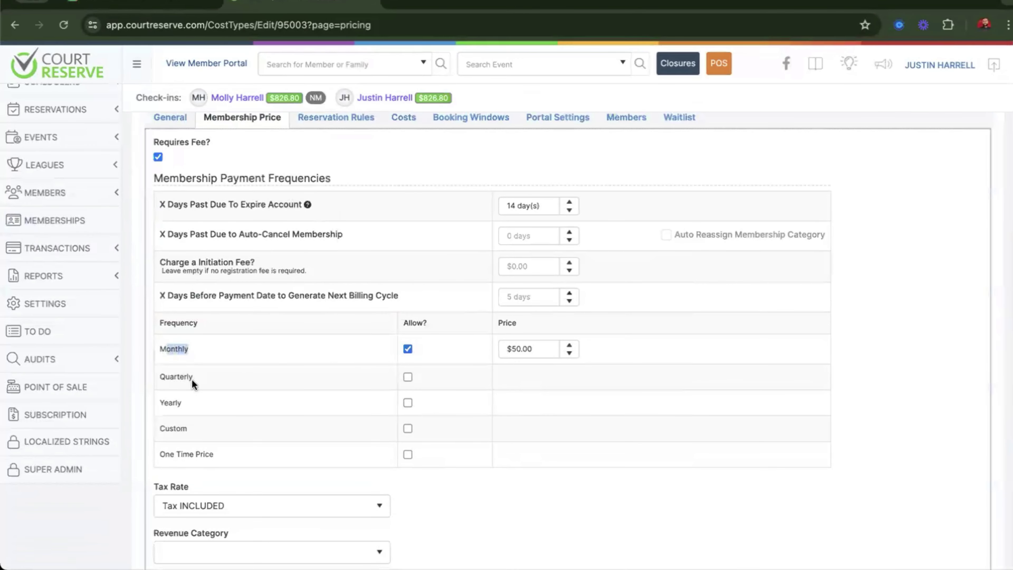
pyautogui.moveTo(192, 380); pyautogui.dragTo(160, 402)
pyautogui.click(408, 428)
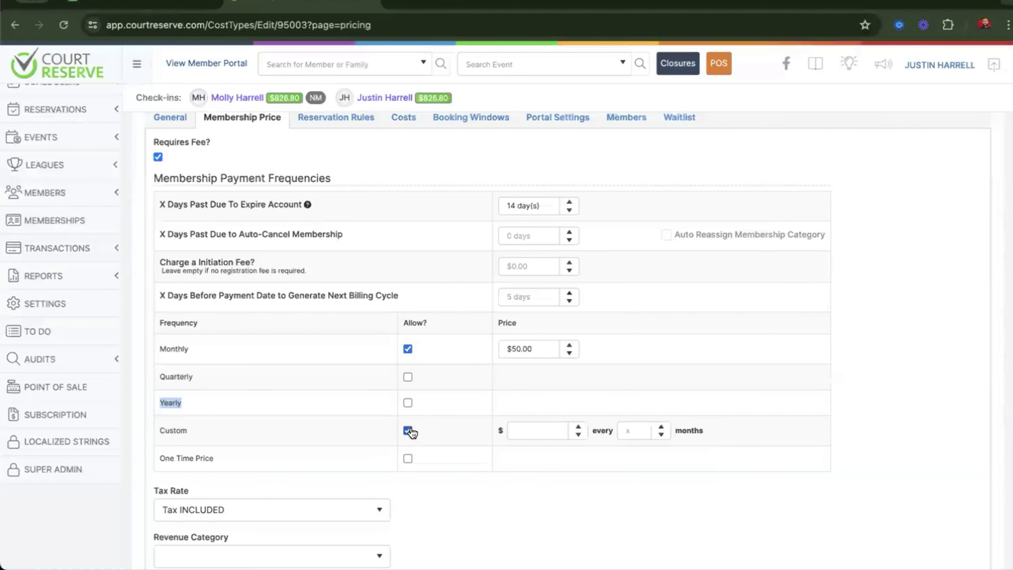
pyautogui.click(628, 430)
pyautogui.write('6')
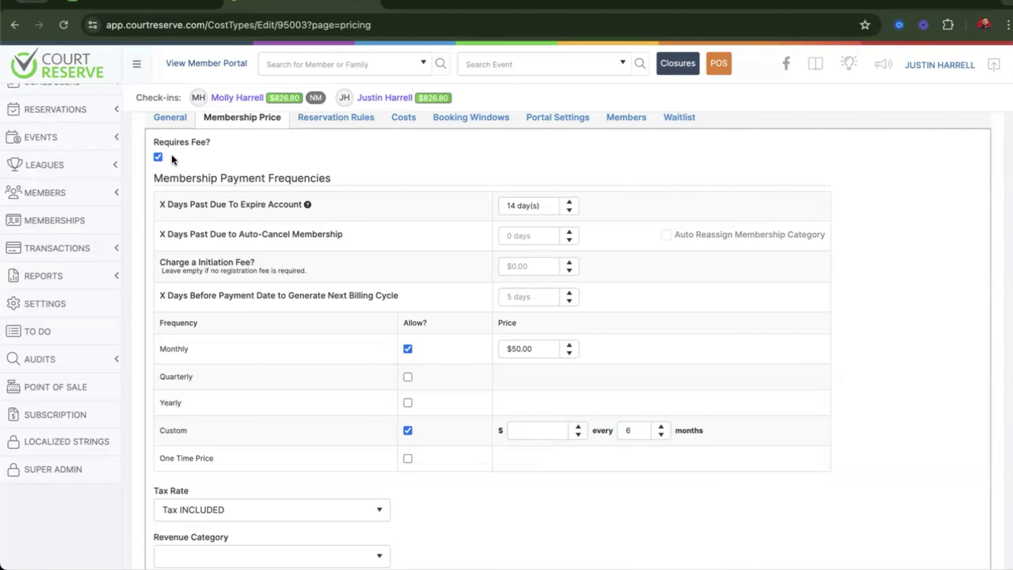
# Check Monthly Individual's end-date calendar without picking a date, then return to the Memberships list.
pyautogui.click(170, 120)
pyautogui.scroll(-4, 328, 260)
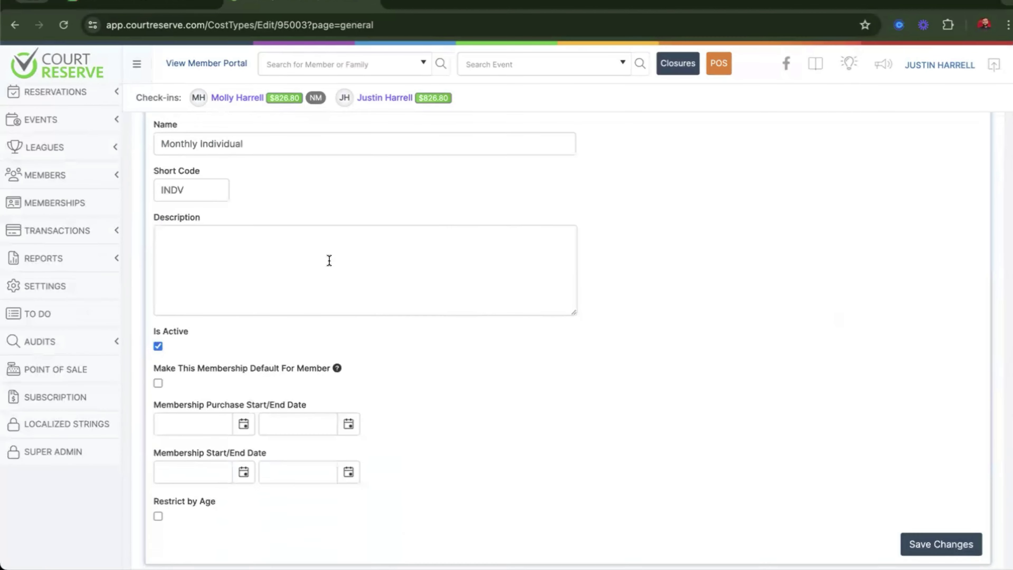
pyautogui.click(303, 424)
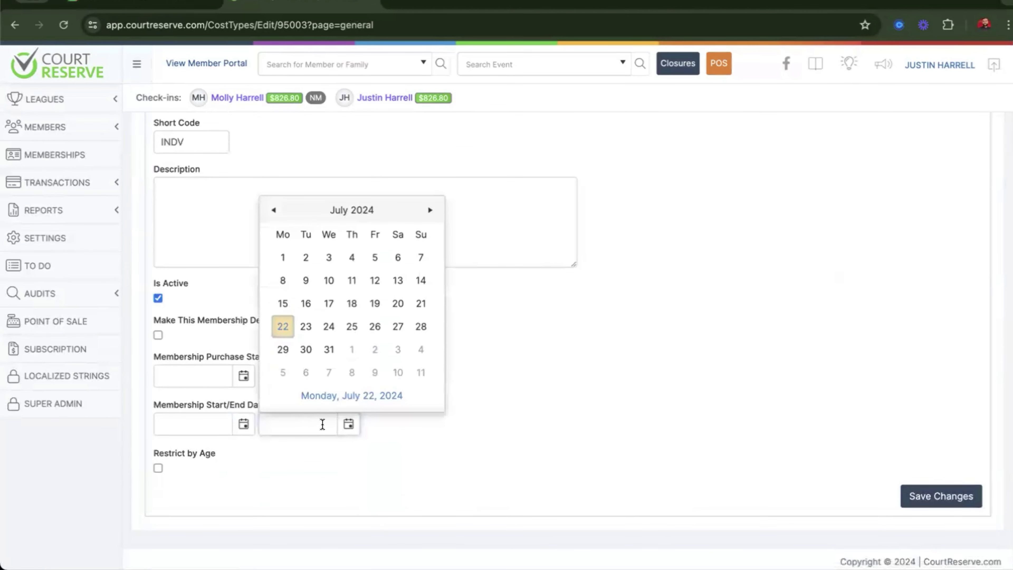
pyautogui.click(503, 422)
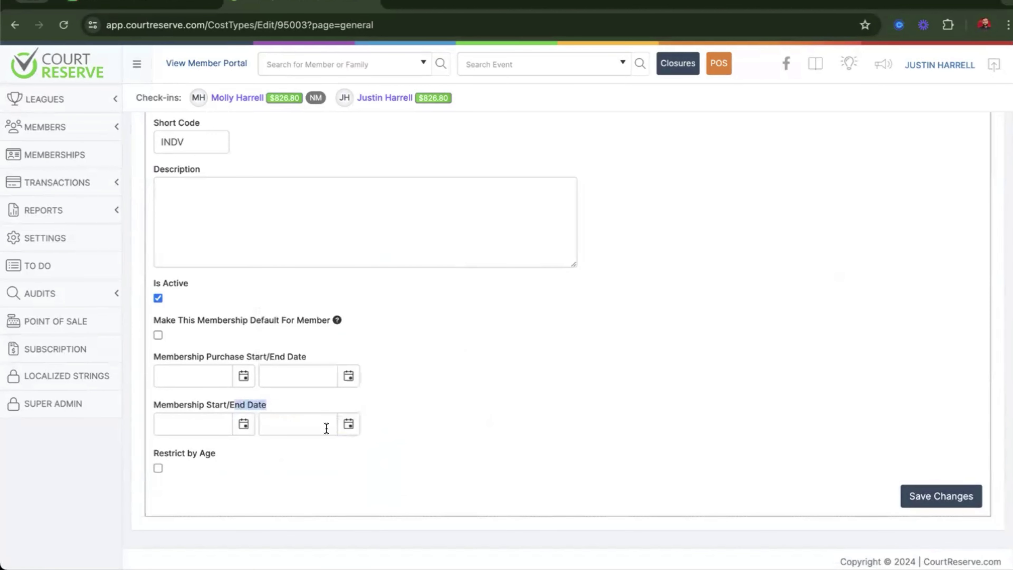
pyautogui.click(514, 444)
pyautogui.scroll(3, 514, 444)
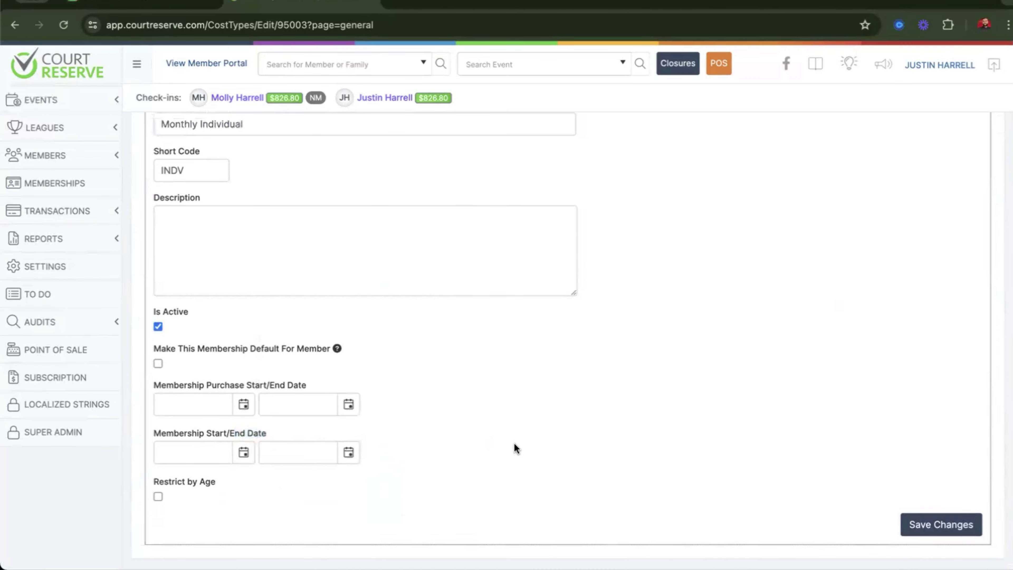
pyautogui.scroll(1, 515, 444)
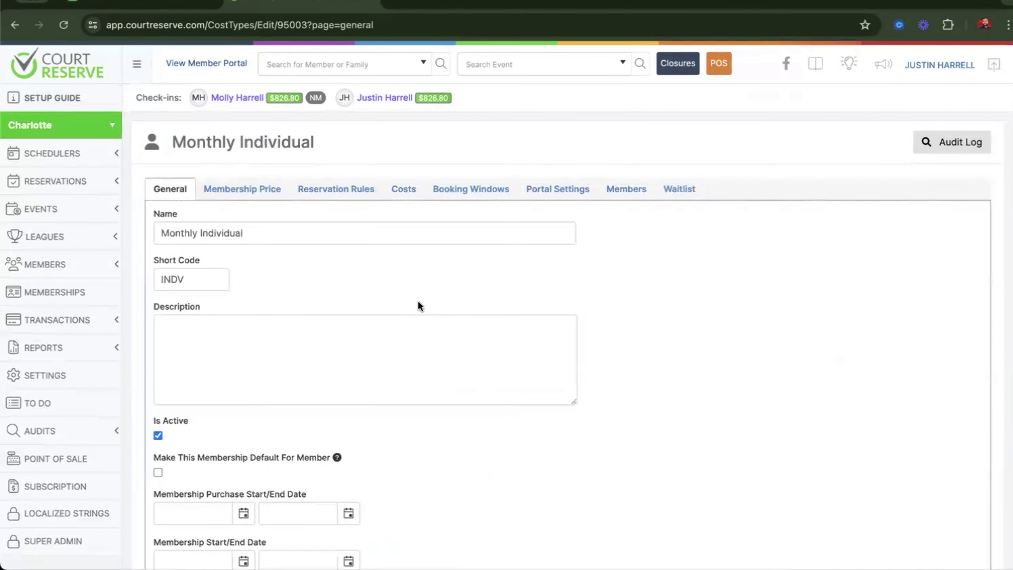
pyautogui.click(75, 292)
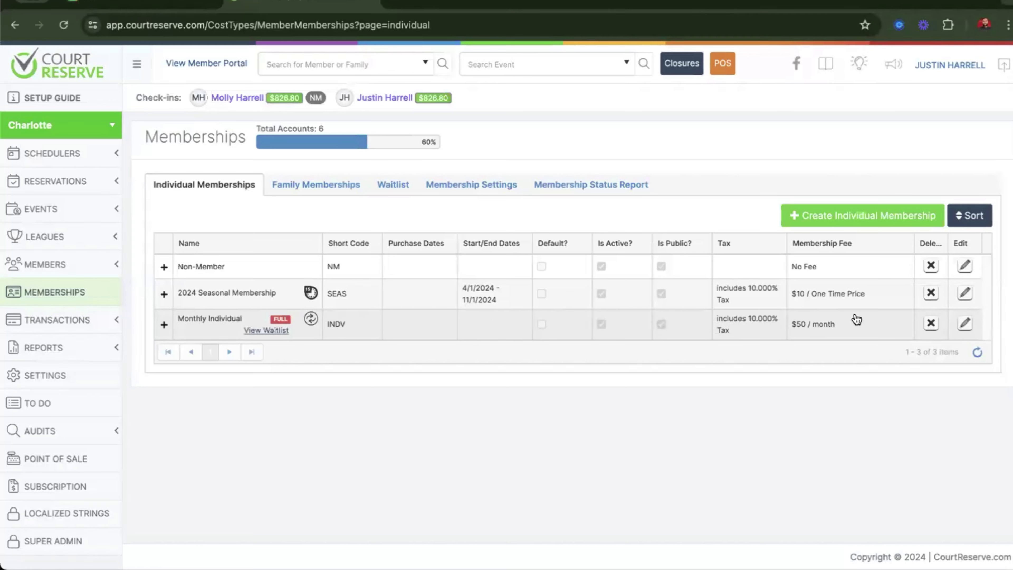
# Highlight 'month' in Monthly Individual's $50 / month fee on the Memberships grid.
pyautogui.doubleClick(828, 328)
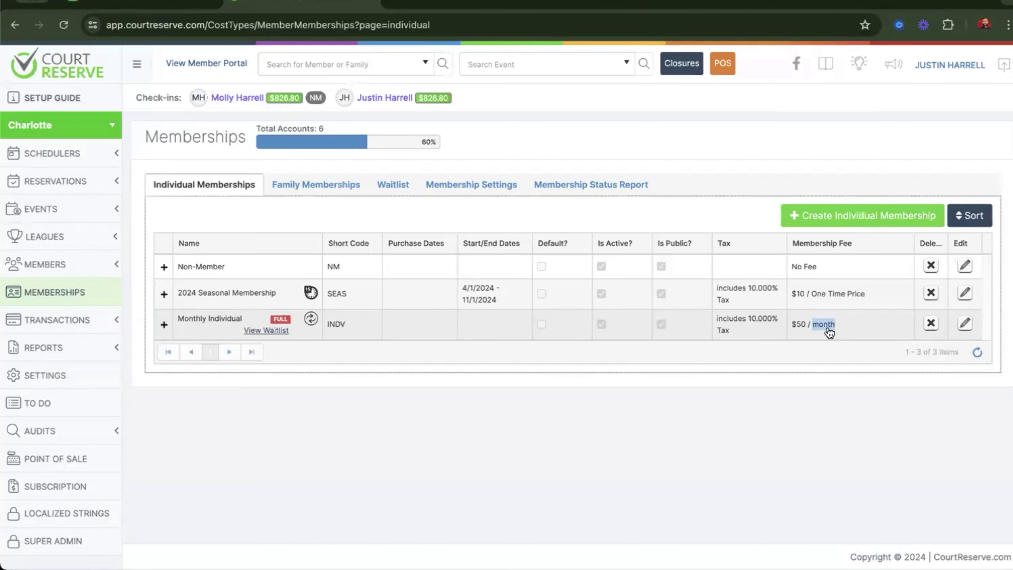
pyautogui.click(970, 335)
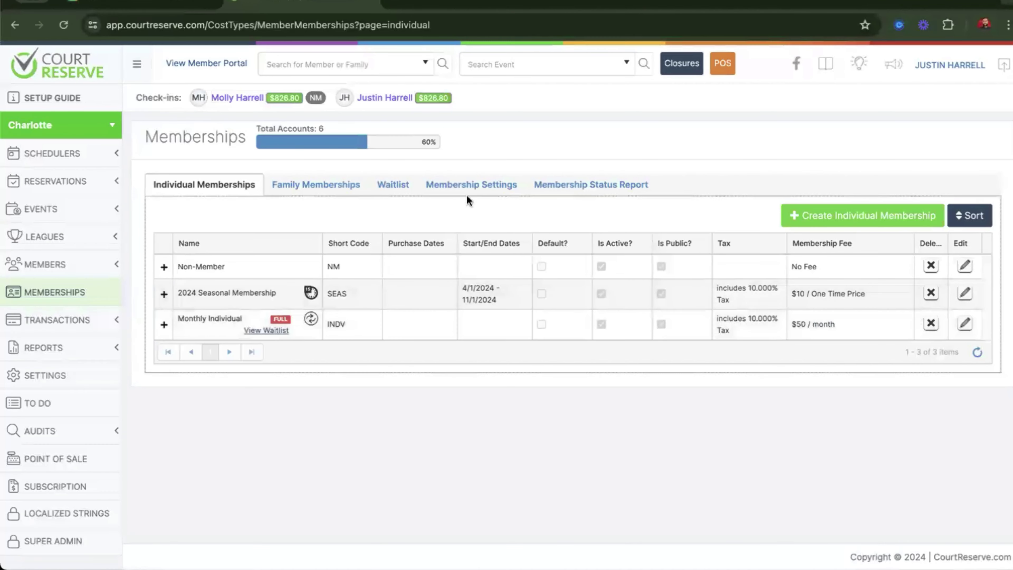
# Review Monthly Individual's pricing (Monthly billing only, $50.00) and go back to Memberships.
pyautogui.click(965, 324)
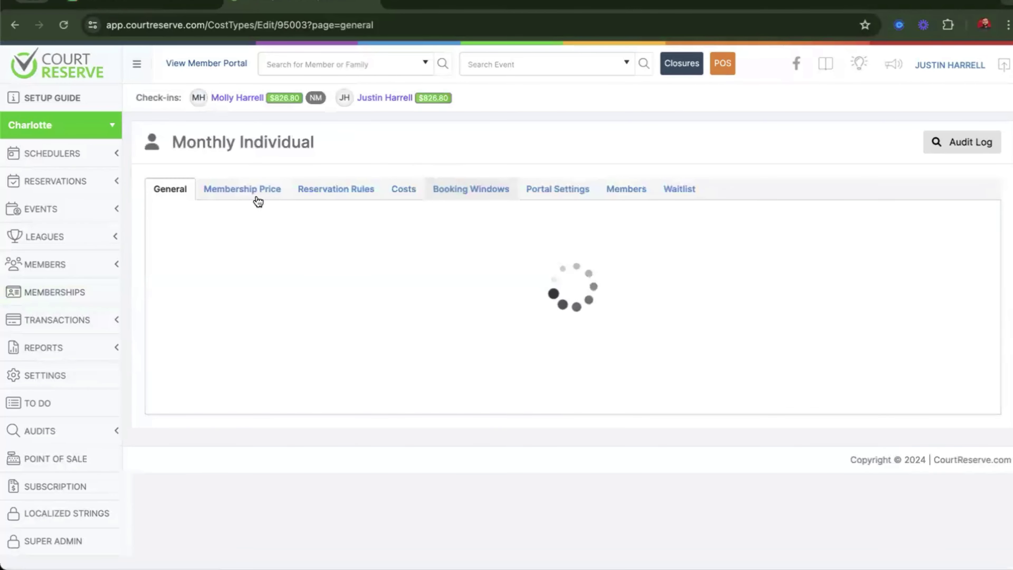
pyautogui.click(275, 200)
pyautogui.scroll(-2, 489, 244)
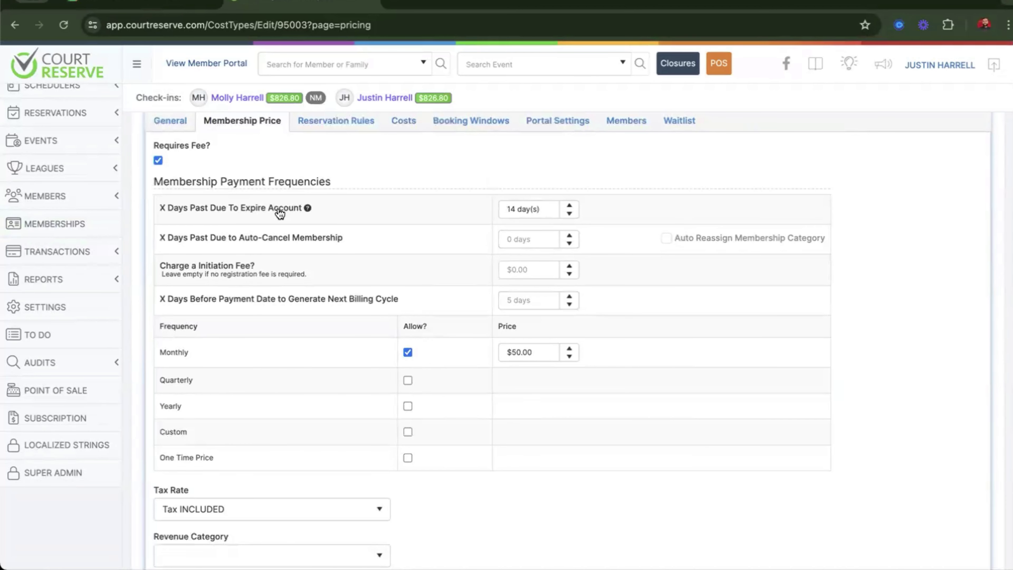
pyautogui.scroll(2, 275, 212)
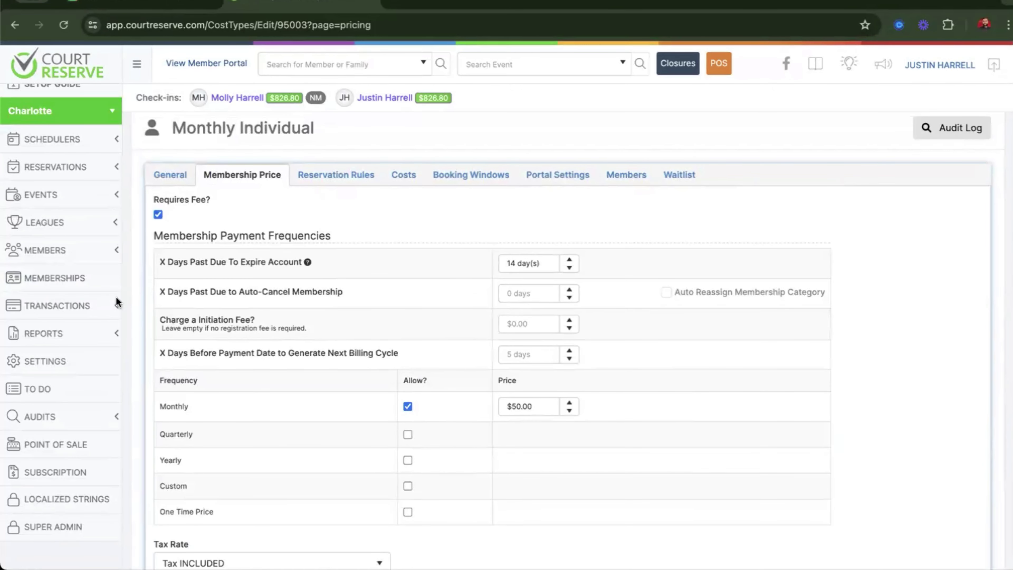
pyautogui.click(88, 280)
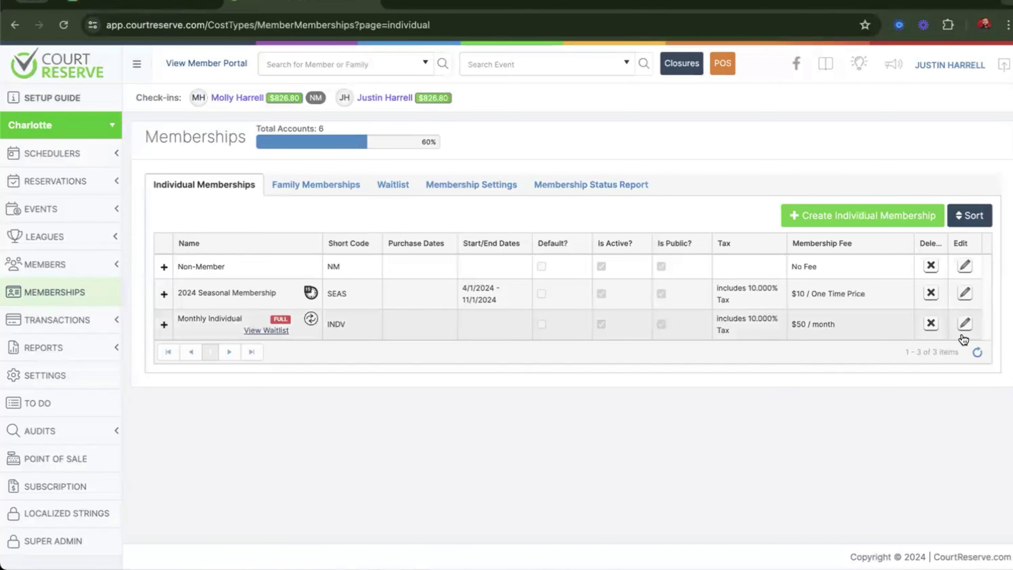
# Set Monthly Individual's purchase window from 7/22/2024 to 9/1/2024.
pyautogui.click(965, 325)
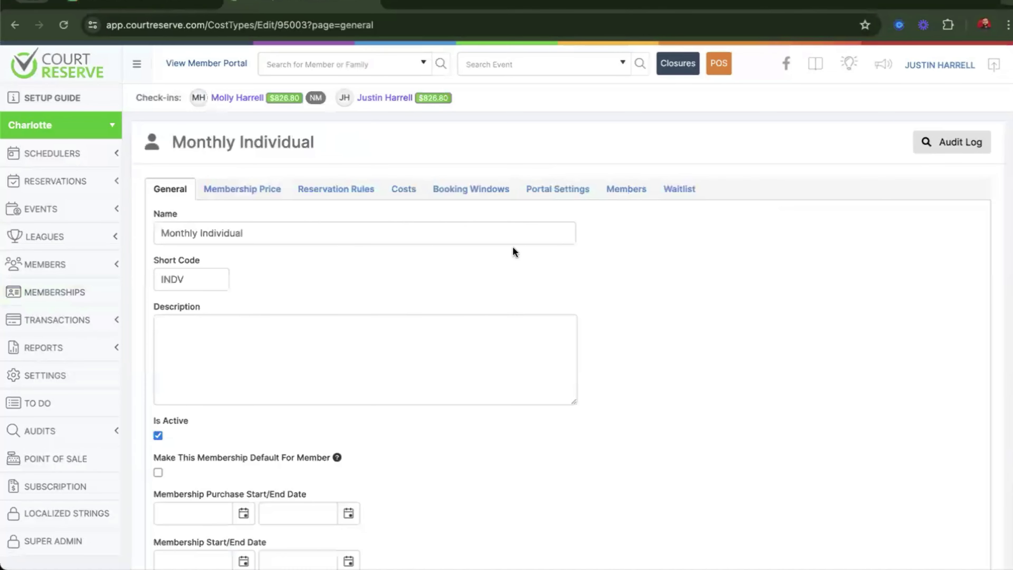
pyautogui.scroll(-3, 548, 294)
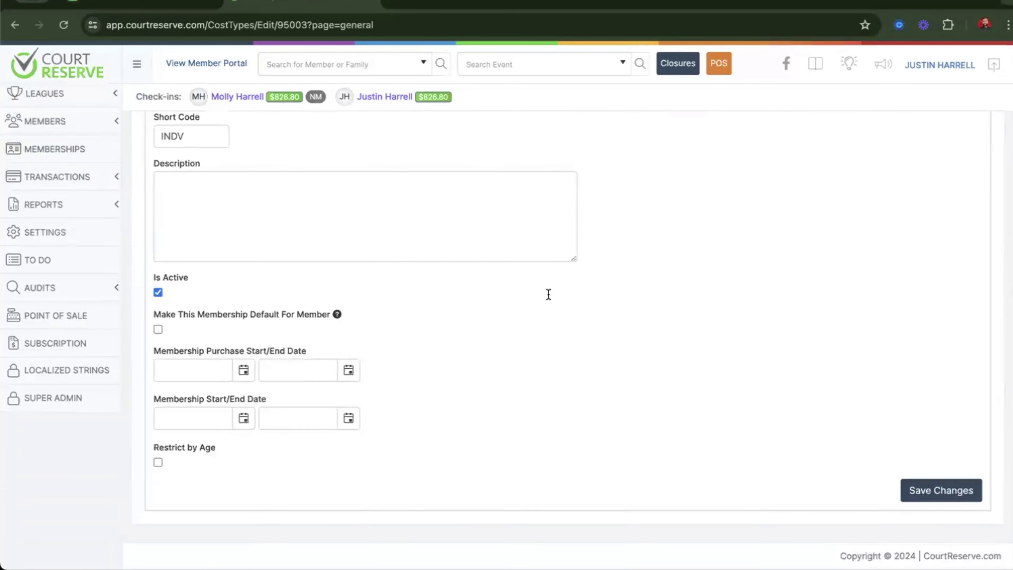
pyautogui.click(243, 375)
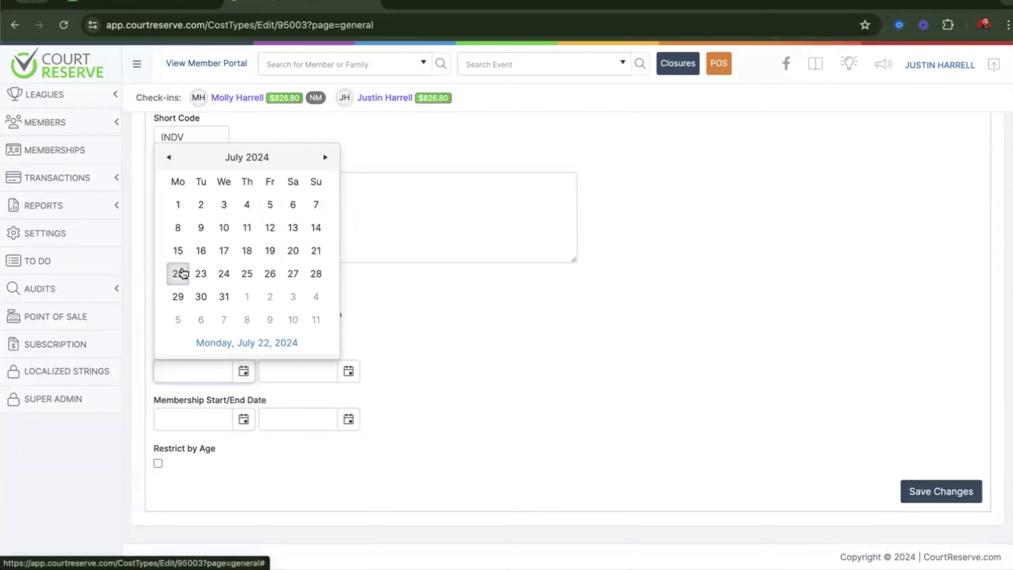
pyautogui.click(179, 275)
pyautogui.click(354, 374)
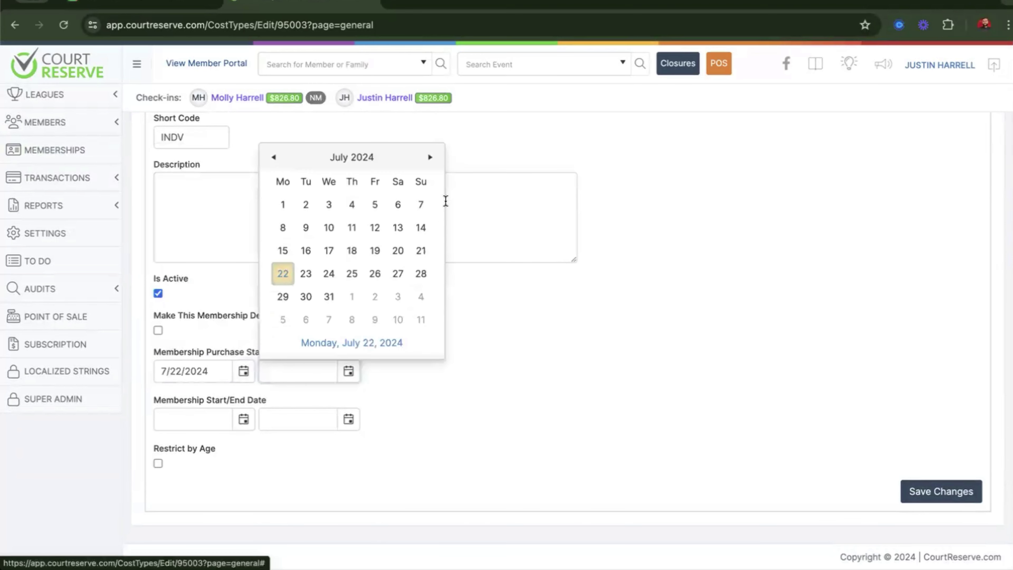
pyautogui.click(432, 157)
pyautogui.click(434, 156)
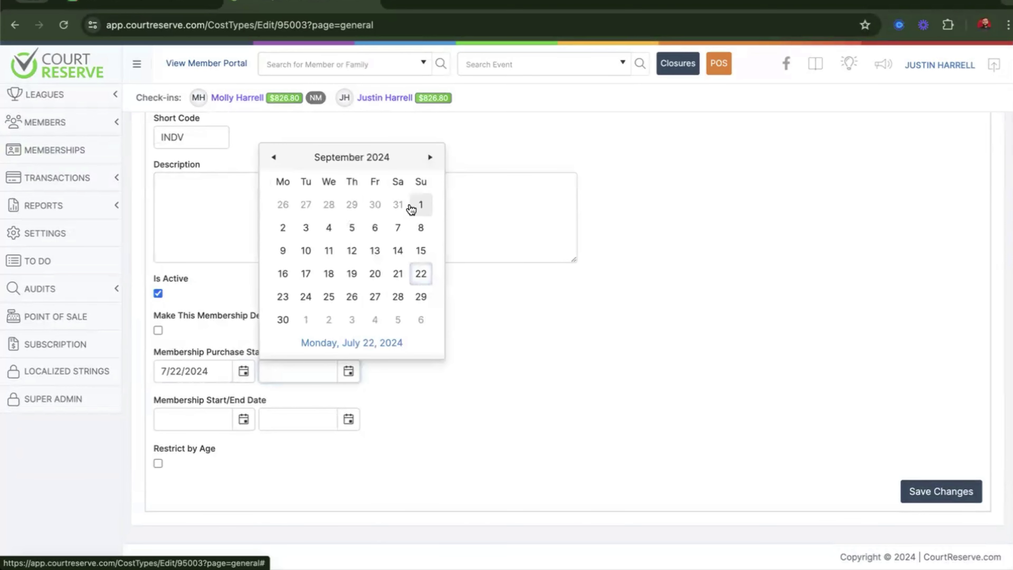
pyautogui.click(418, 205)
# Set the membership start date to 9/1/2024, save, and return to Memberships.
pyautogui.click(244, 419)
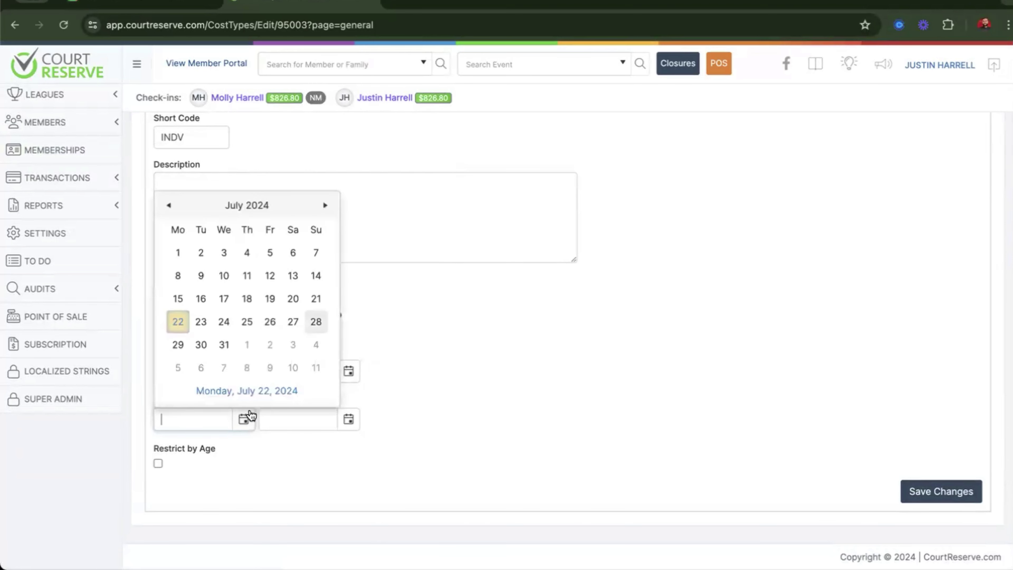
pyautogui.click(326, 206)
pyautogui.click(326, 206)
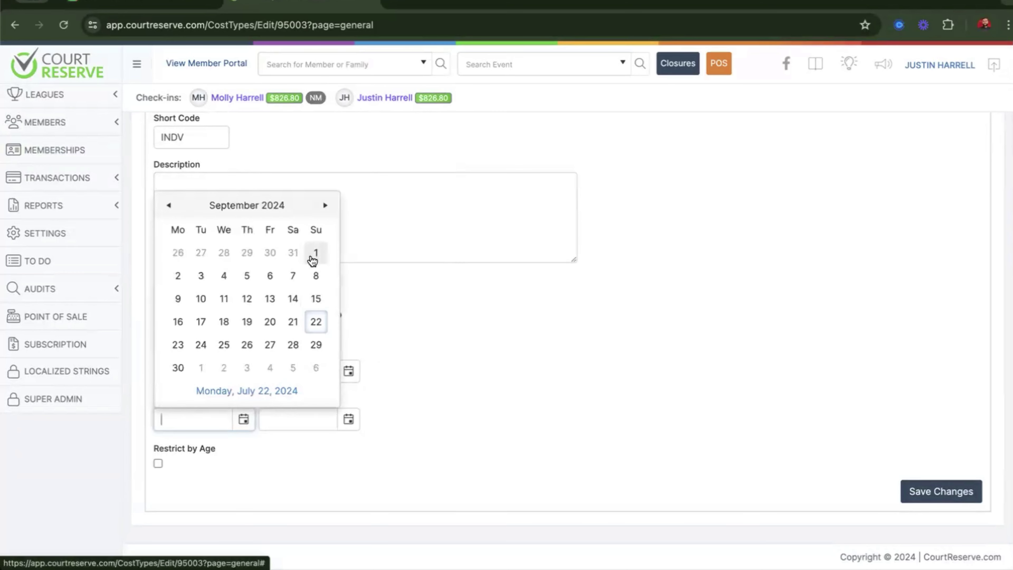
pyautogui.click(316, 253)
pyautogui.click(941, 491)
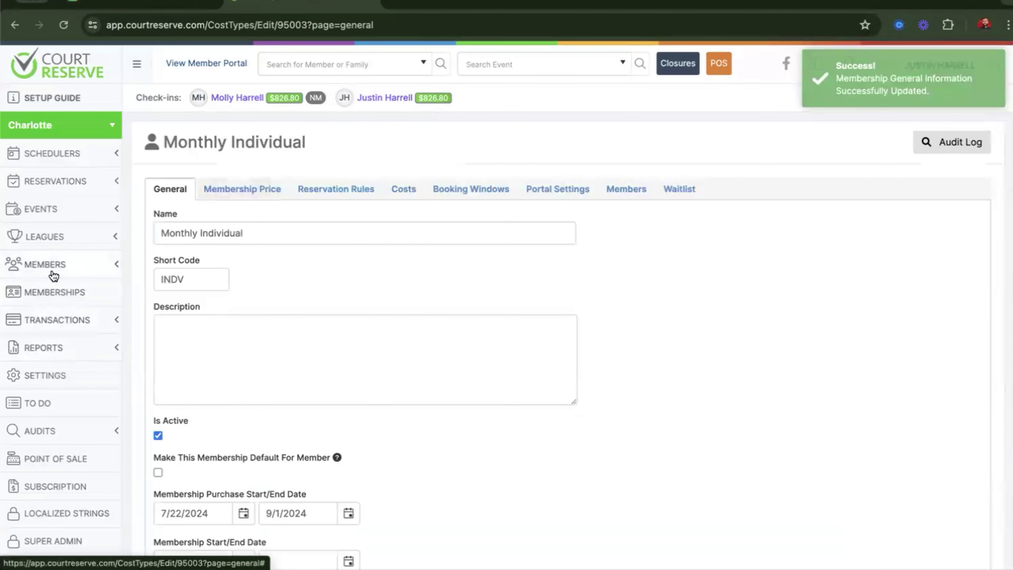
pyautogui.click(48, 292)
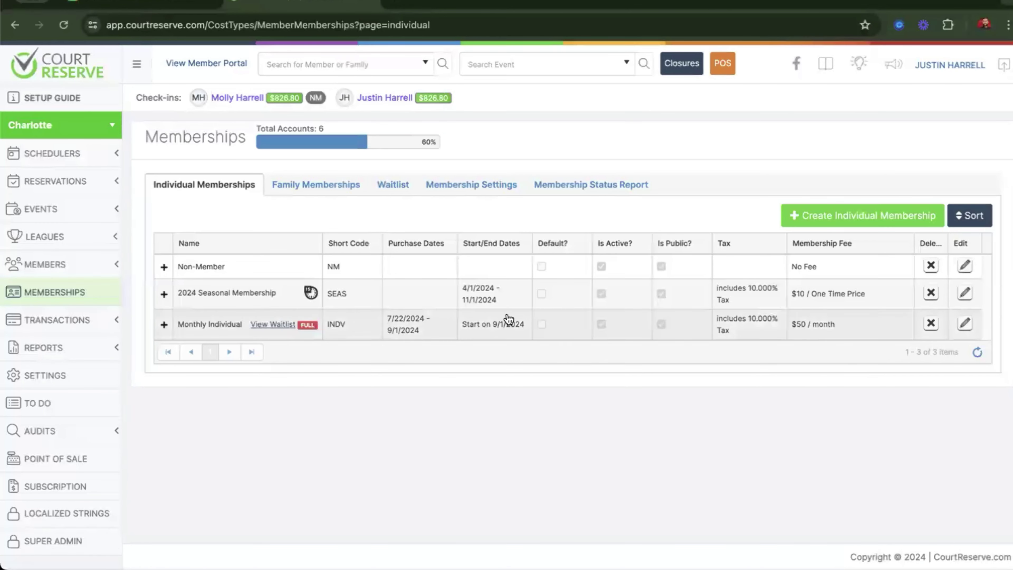
pyautogui.moveTo(873, 296); pyautogui.dragTo(793, 296)
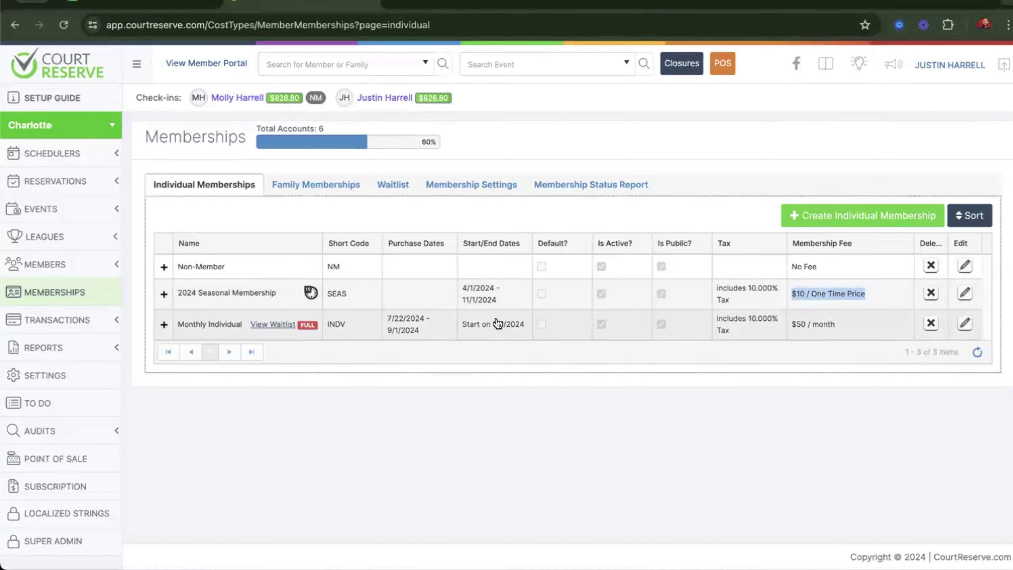
pyautogui.moveTo(505, 304); pyautogui.dragTo(459, 293)
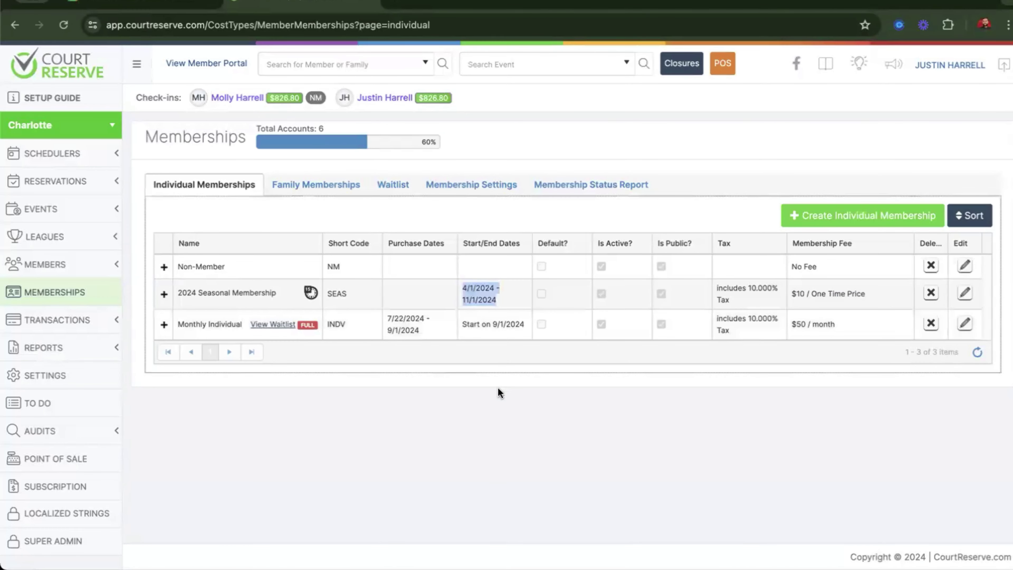
pyautogui.click(494, 400)
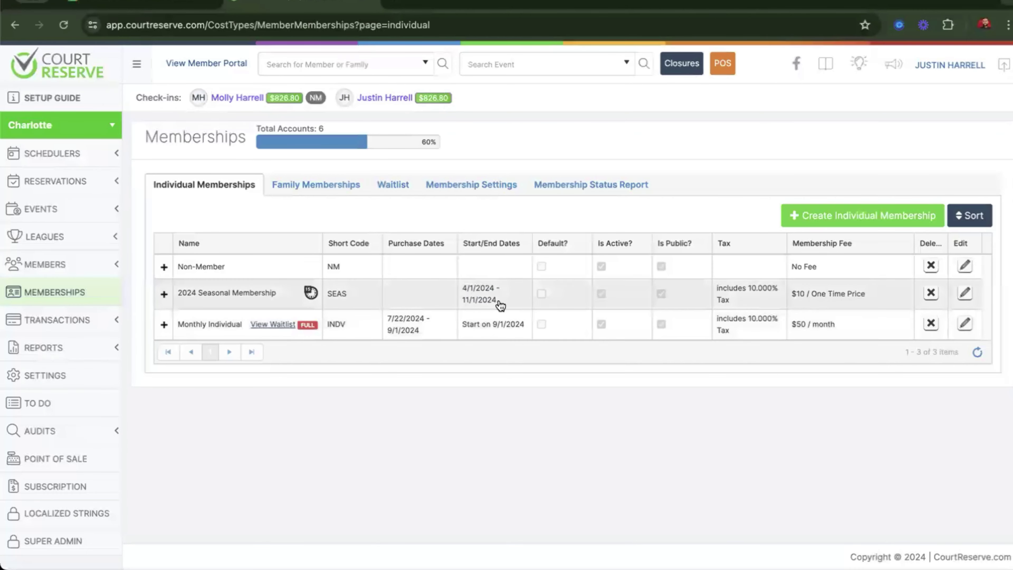
pyautogui.moveTo(502, 303); pyautogui.dragTo(460, 293)
pyautogui.click(525, 447)
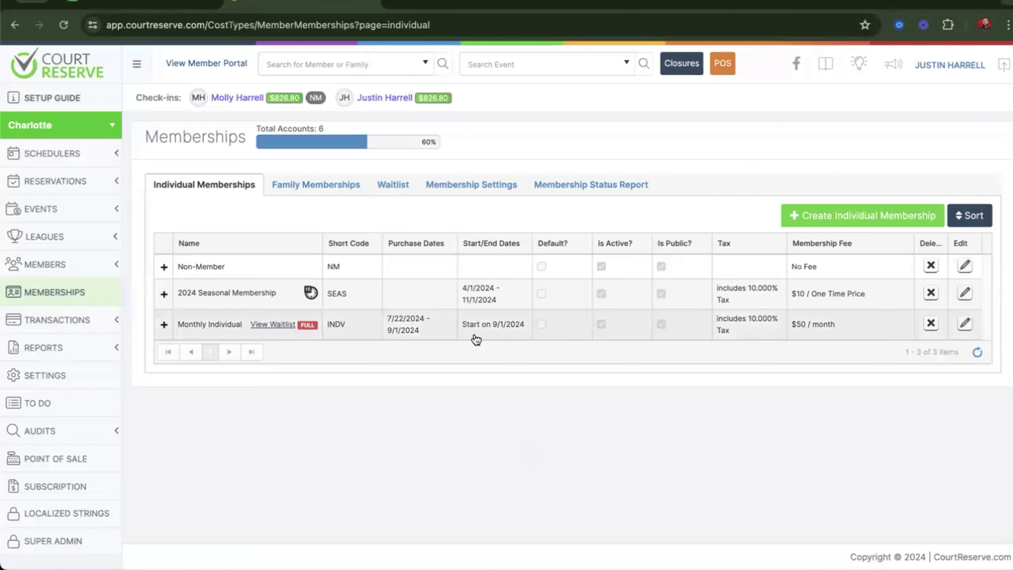
pyautogui.moveTo(505, 302); pyautogui.dragTo(453, 289)
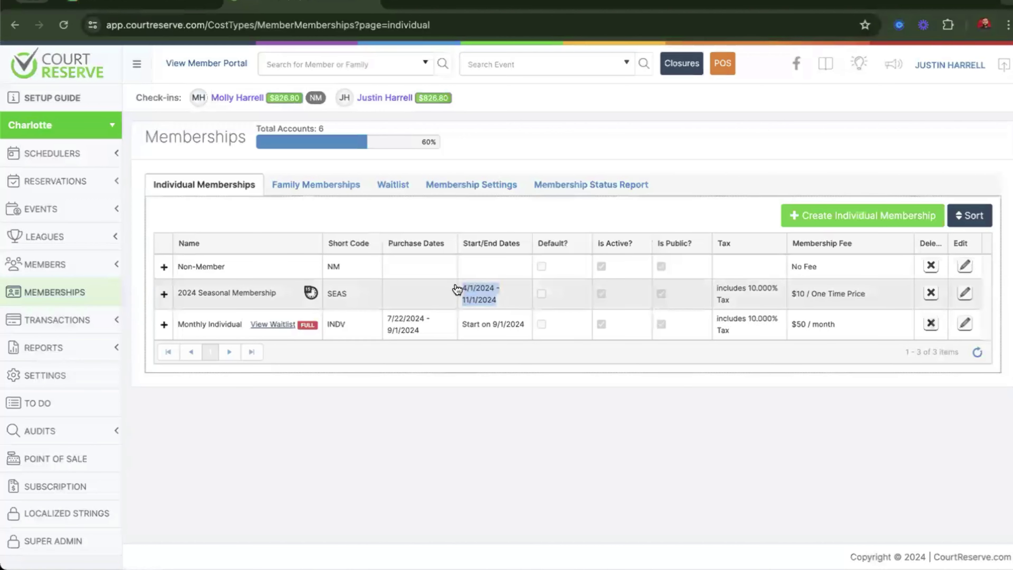
pyautogui.click(885, 295)
pyautogui.moveTo(885, 294); pyautogui.dragTo(797, 297)
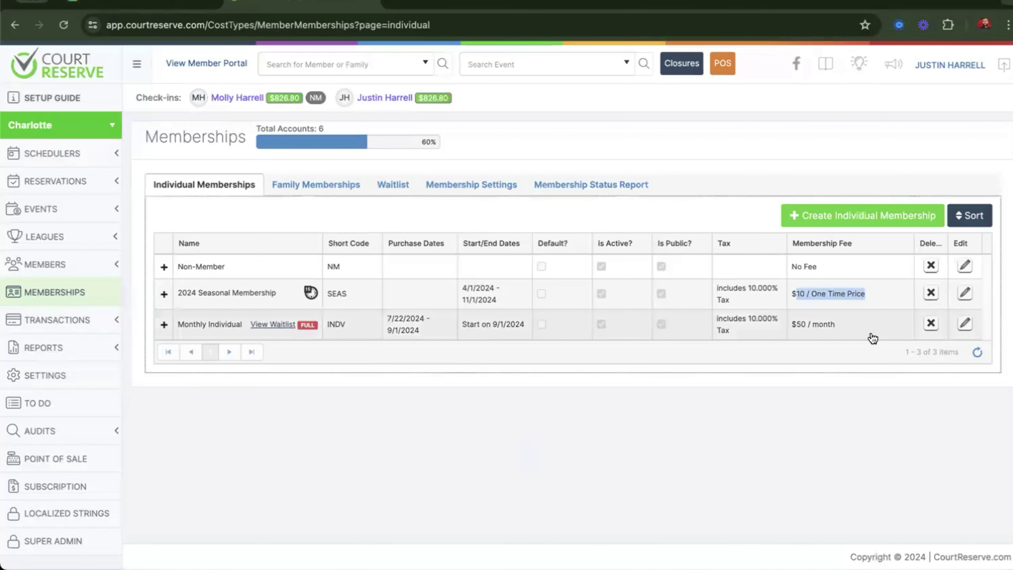
pyautogui.click(849, 391)
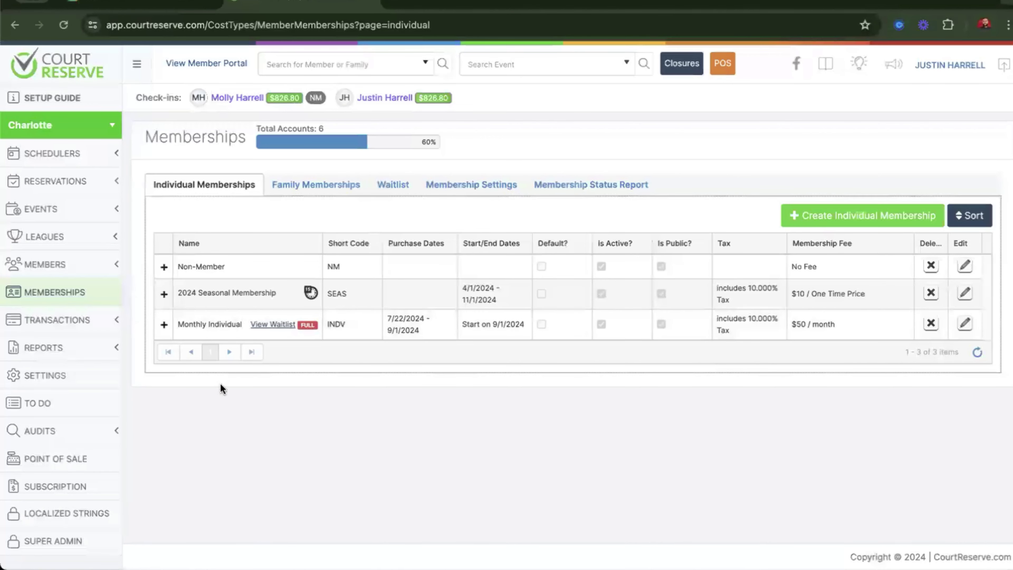
# Go to the club Settings page and scroll down to the Portal Settings categories.
pyautogui.click(86, 381)
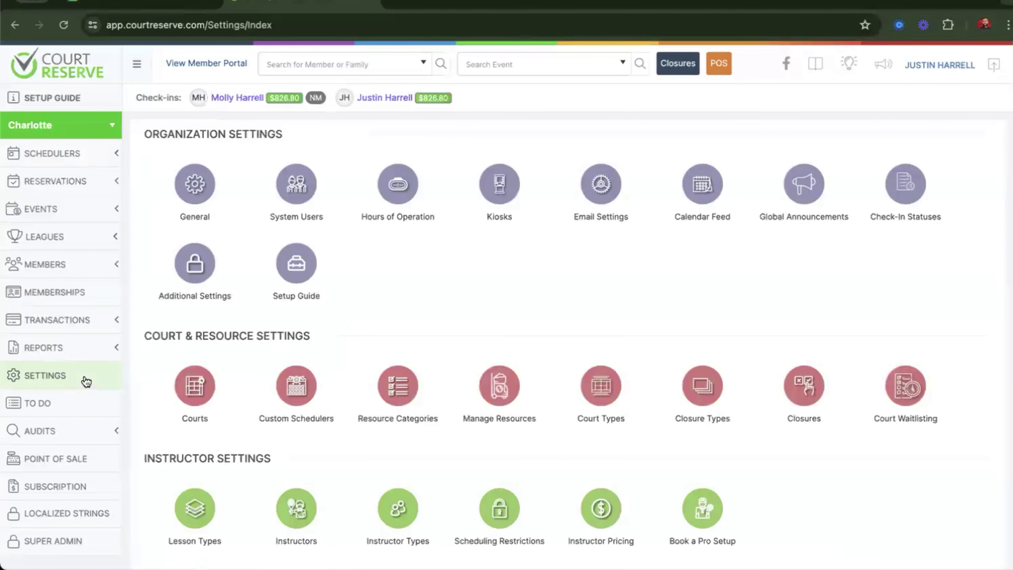
pyautogui.scroll(-5, 307, 339)
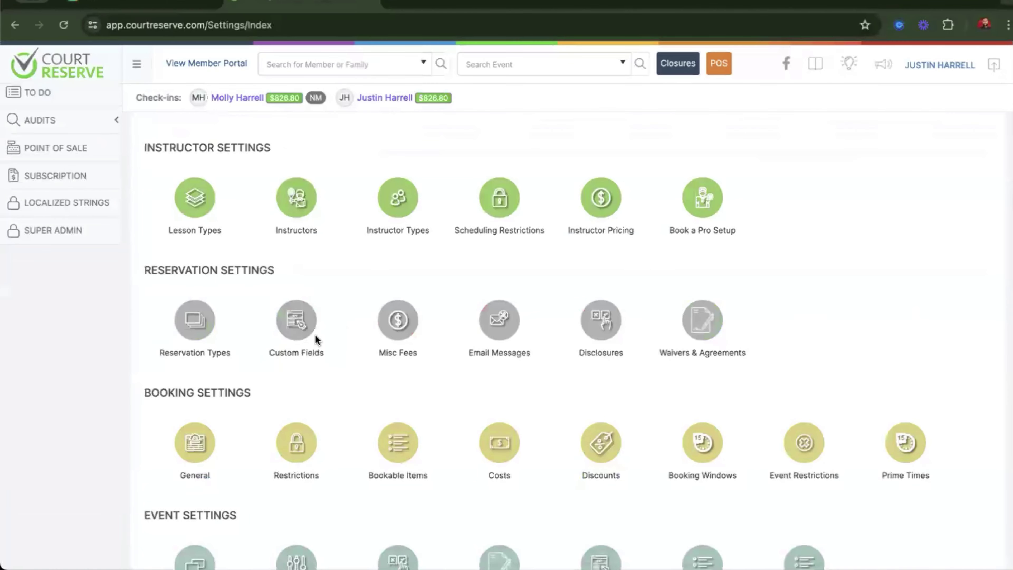
pyautogui.scroll(-5, 315, 339)
pyautogui.scroll(-3, 315, 339)
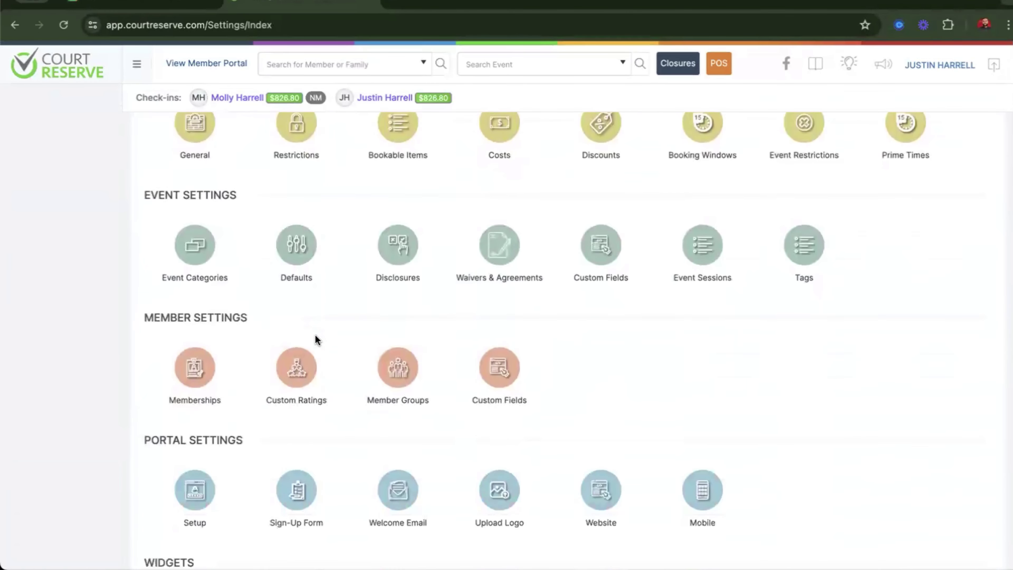
pyautogui.scroll(-3, 366, 302)
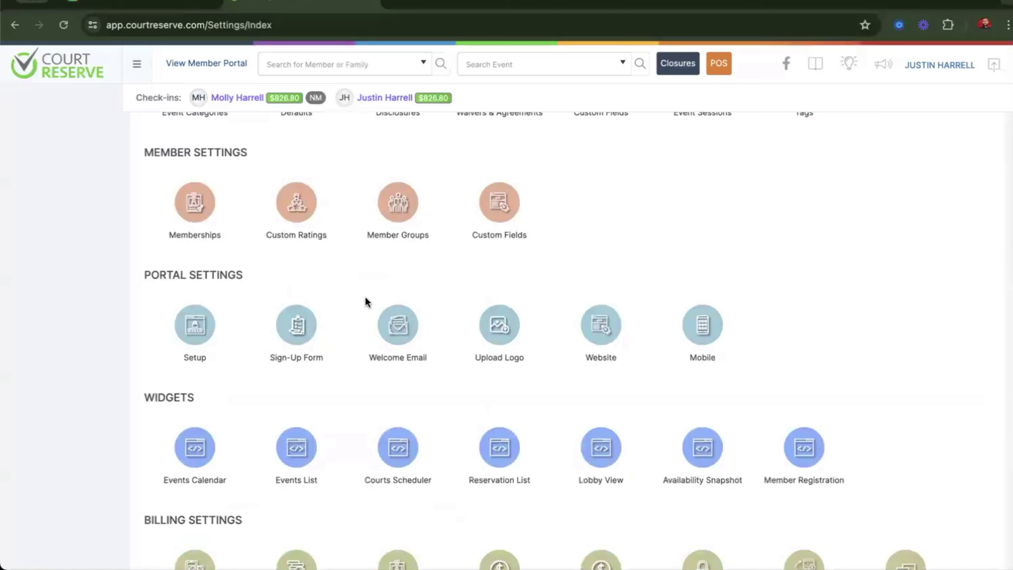
pyautogui.click(303, 328)
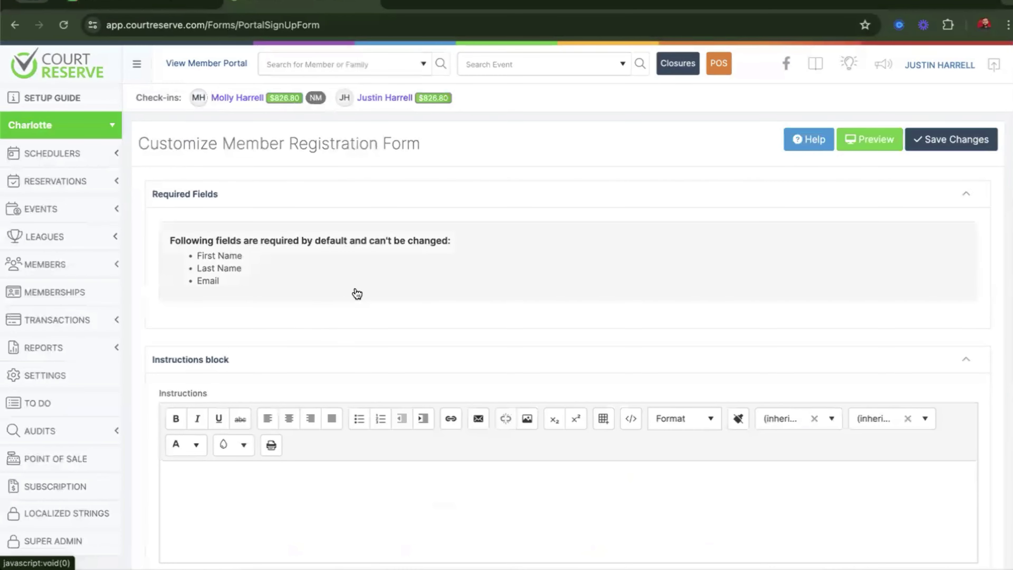
pyautogui.scroll(-2, 249, 242)
pyautogui.scroll(2, 249, 244)
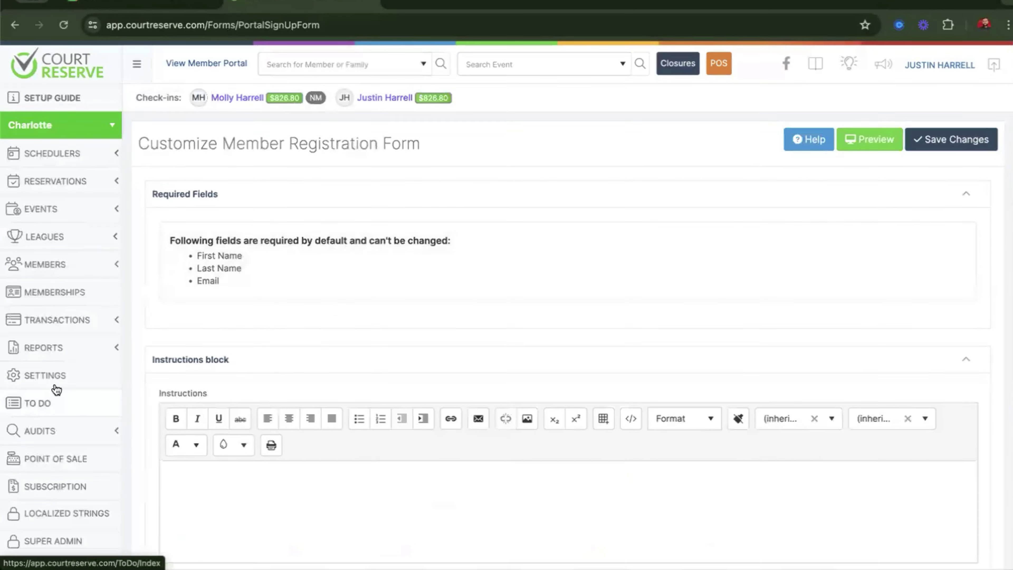
pyautogui.click(51, 376)
pyautogui.scroll(-10, 359, 336)
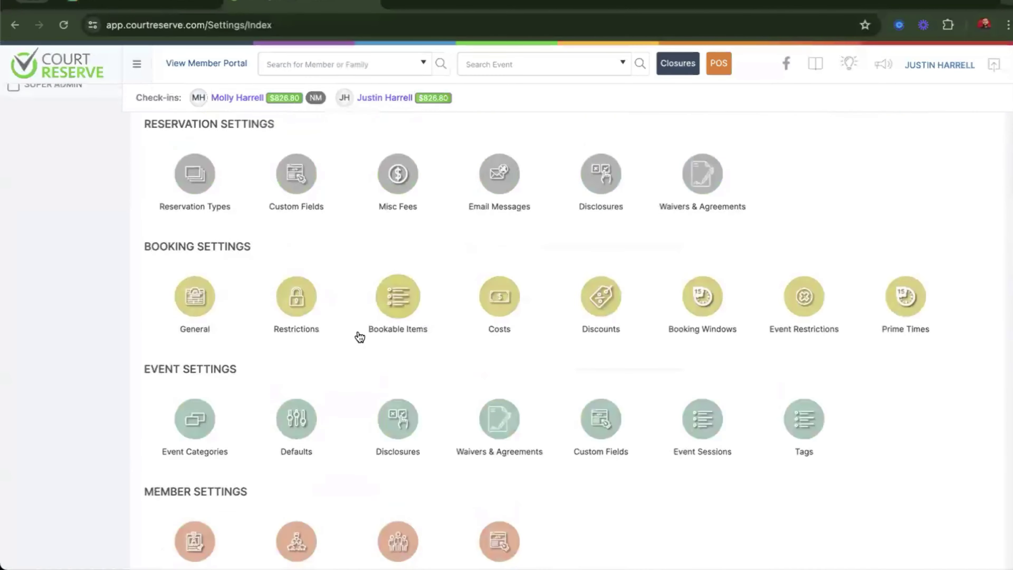
pyautogui.scroll(-7, 359, 336)
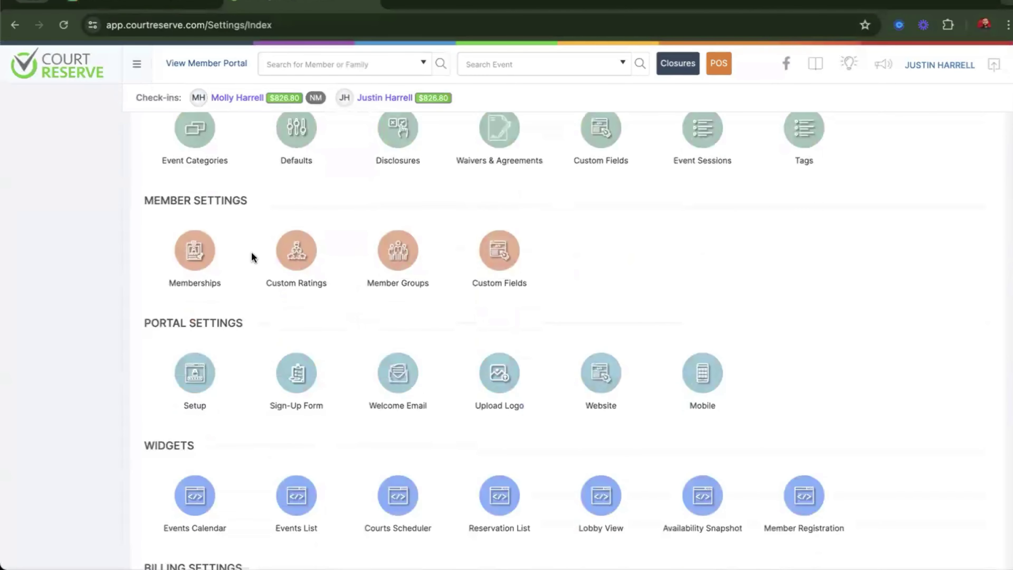
pyautogui.click(292, 371)
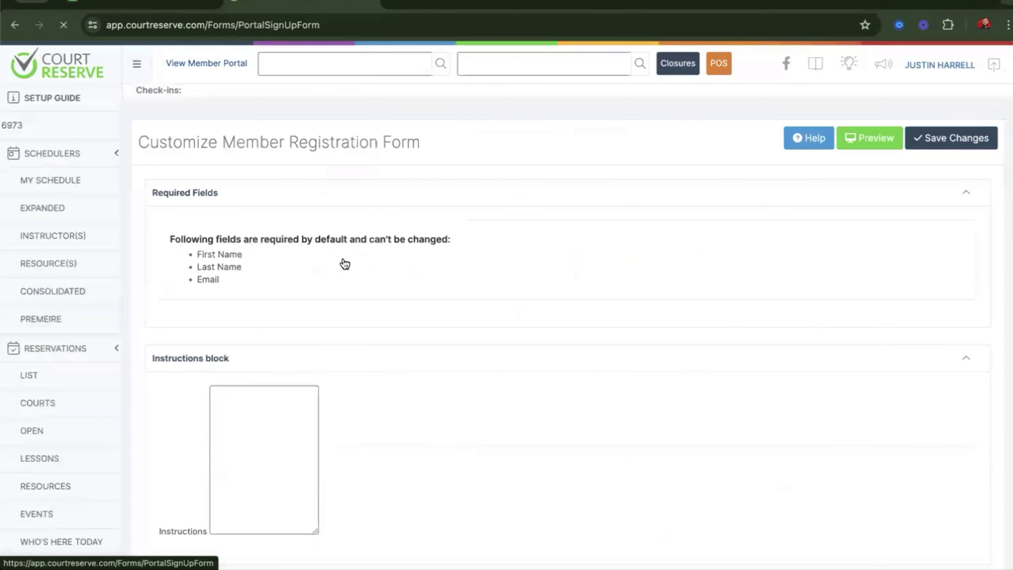
pyautogui.scroll(-1, 343, 263)
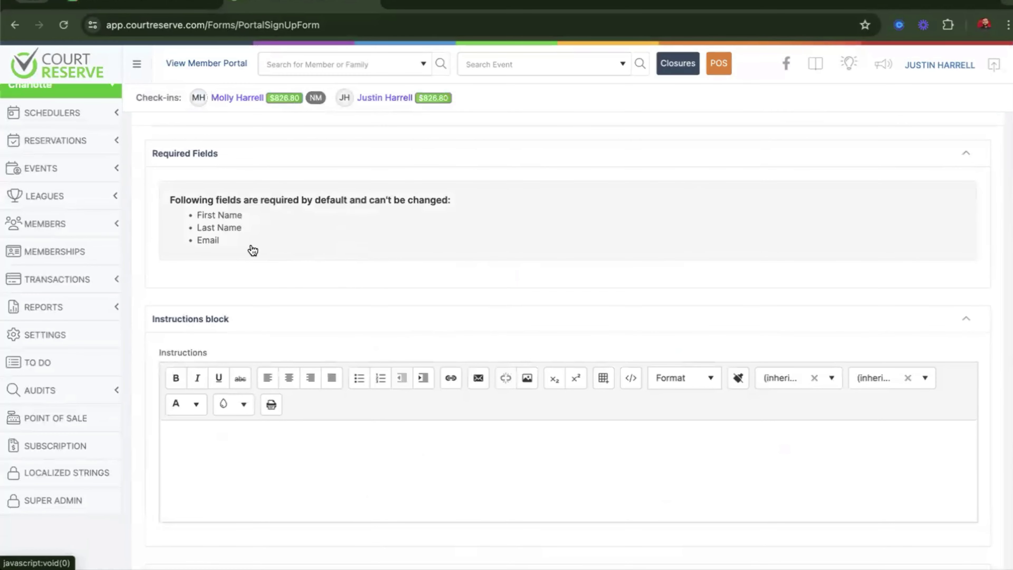
pyautogui.scroll(-4, 253, 250)
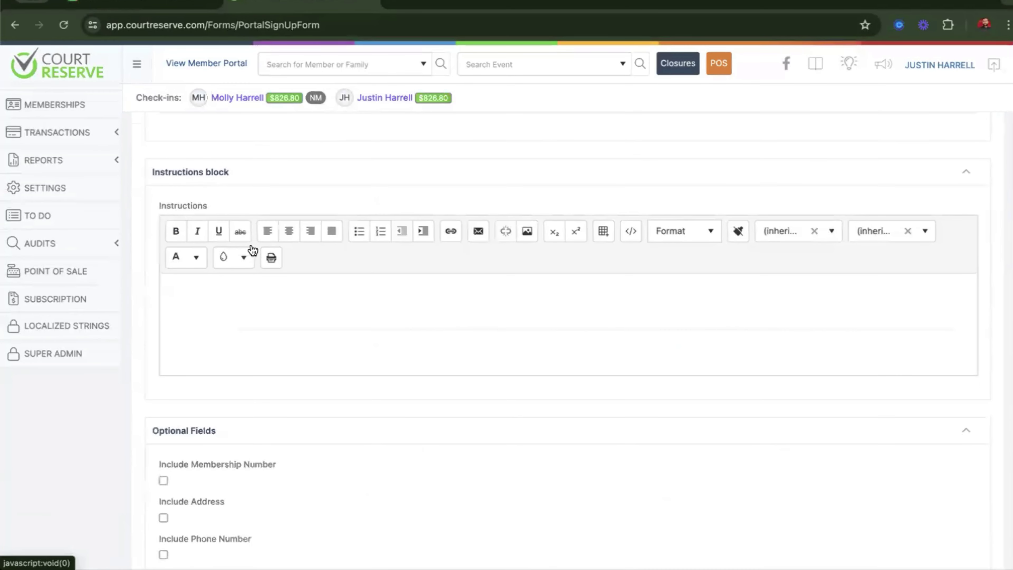
pyautogui.click(175, 286)
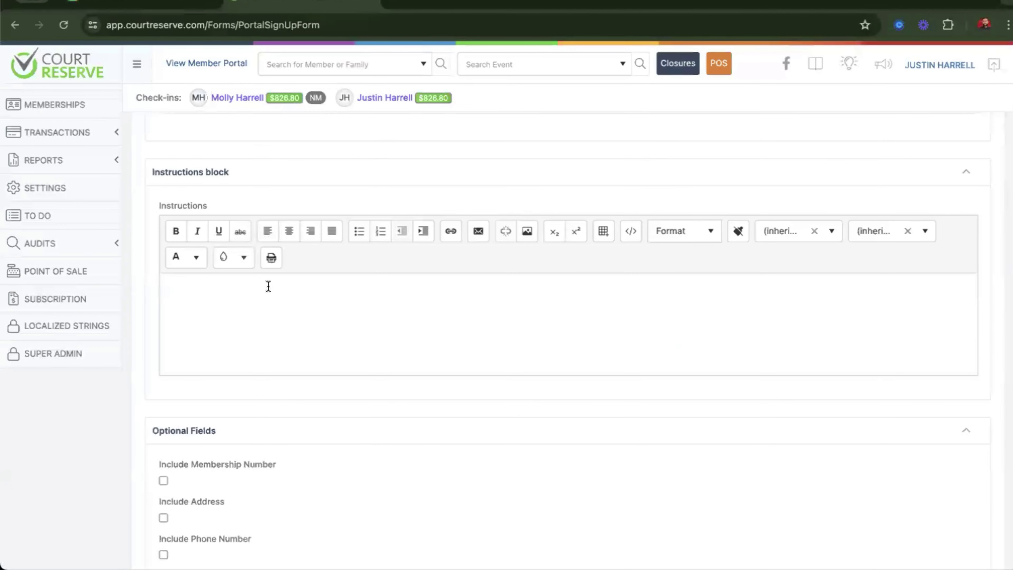
pyautogui.scroll(-1, 268, 285)
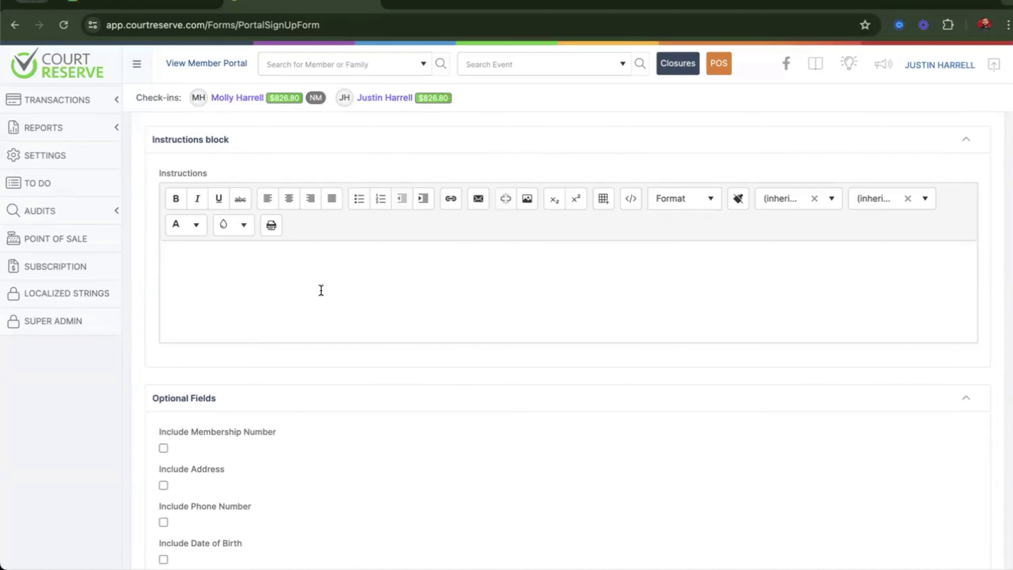
pyautogui.scroll(-5, 321, 290)
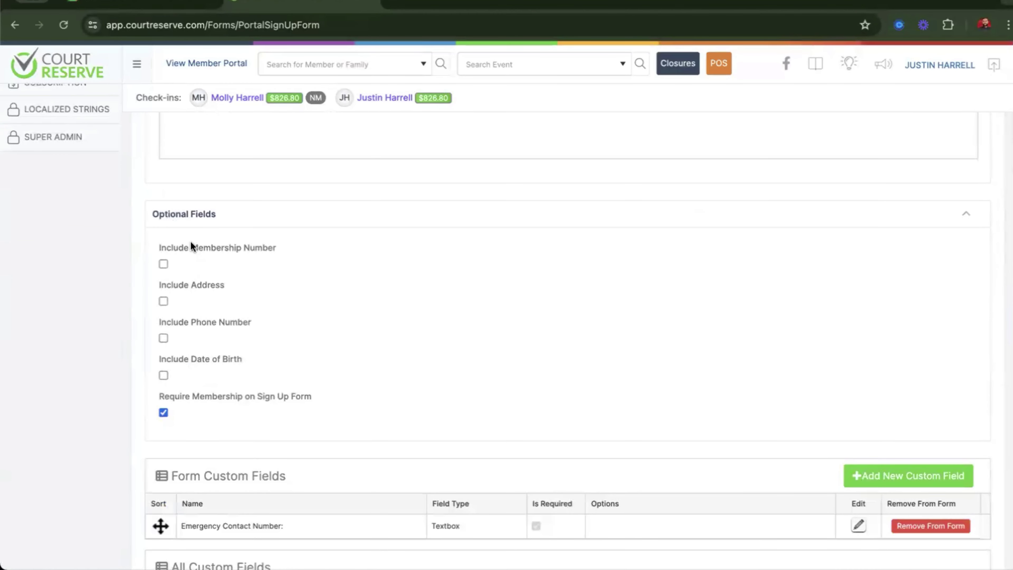
# Tick Include and Required for both Phone Number and Date of Birth under Optional Fields.
pyautogui.click(163, 338)
pyautogui.click(442, 338)
pyautogui.click(163, 376)
pyautogui.click(448, 378)
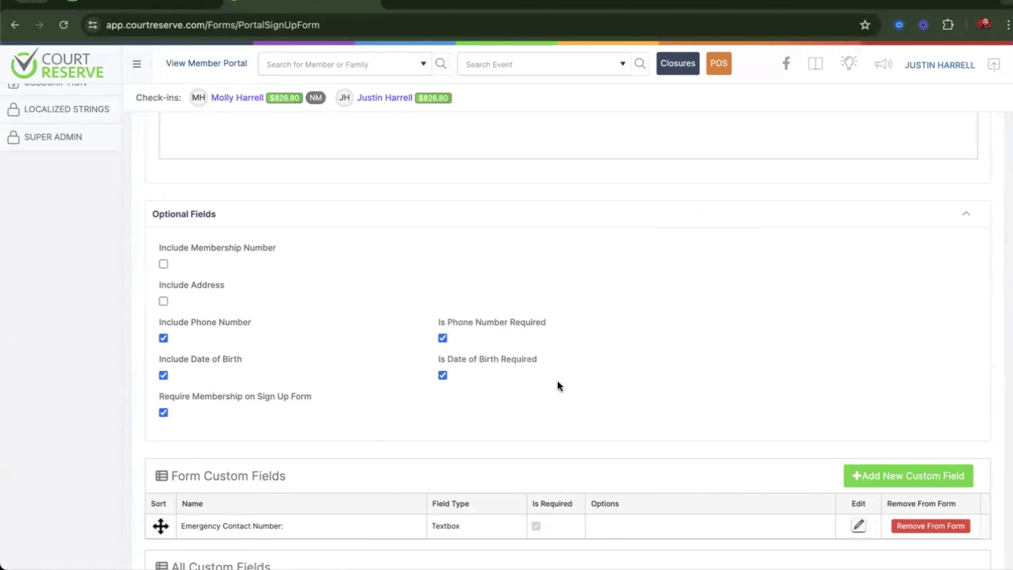
pyautogui.scroll(-5, 368, 324)
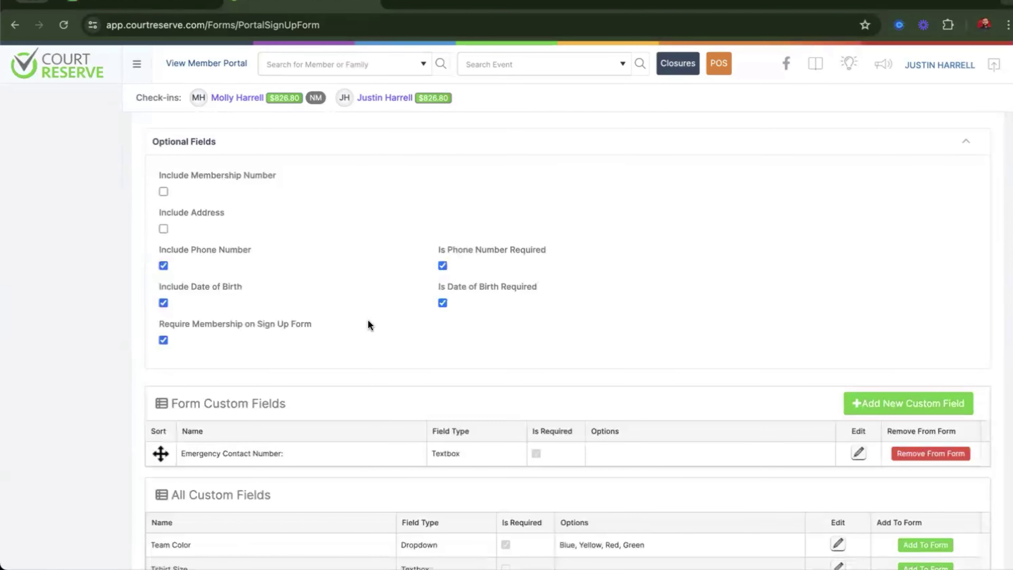
pyautogui.scroll(2, 289, 281)
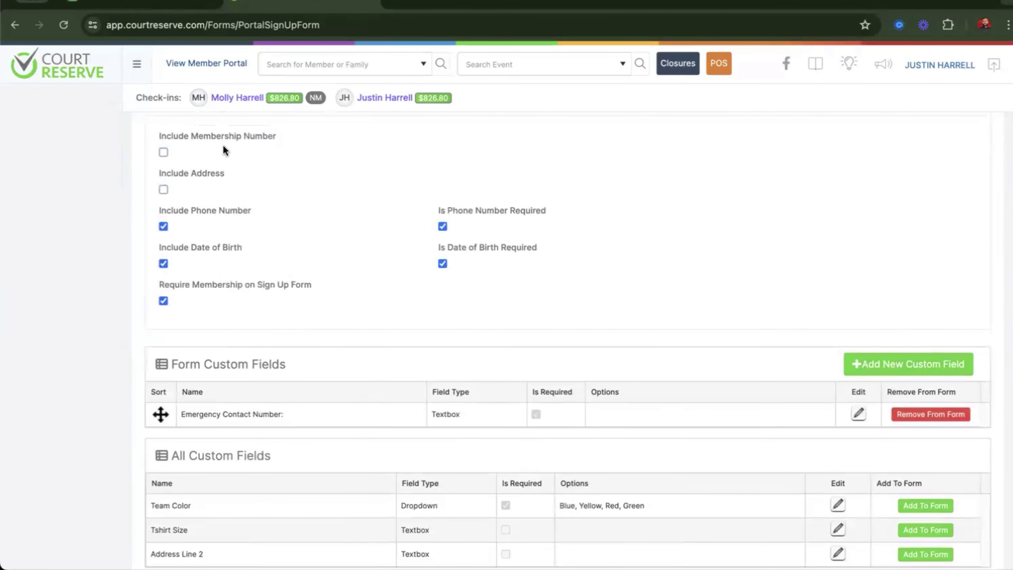
pyautogui.scroll(1, 223, 145)
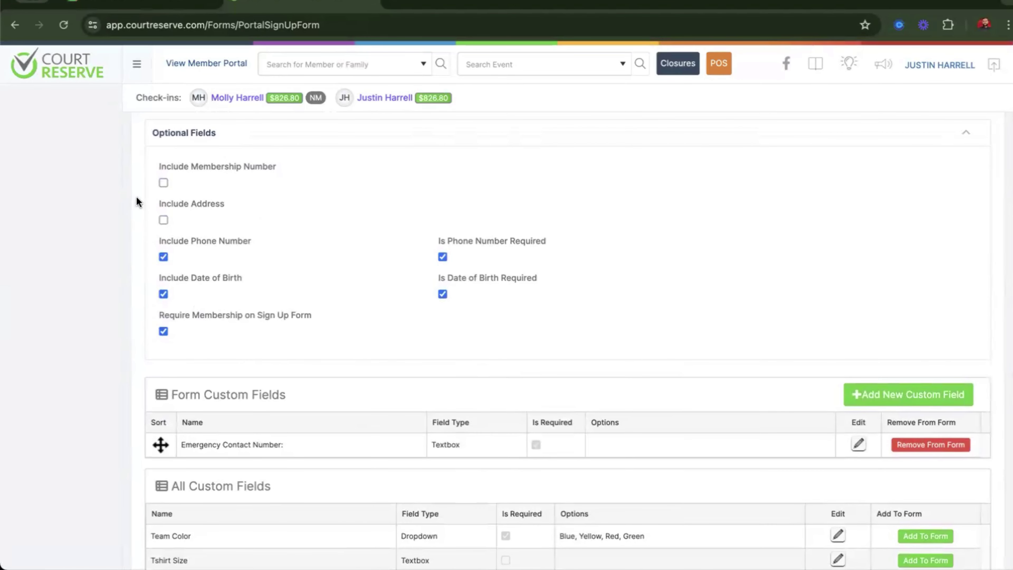
pyautogui.scroll(-5, 136, 195)
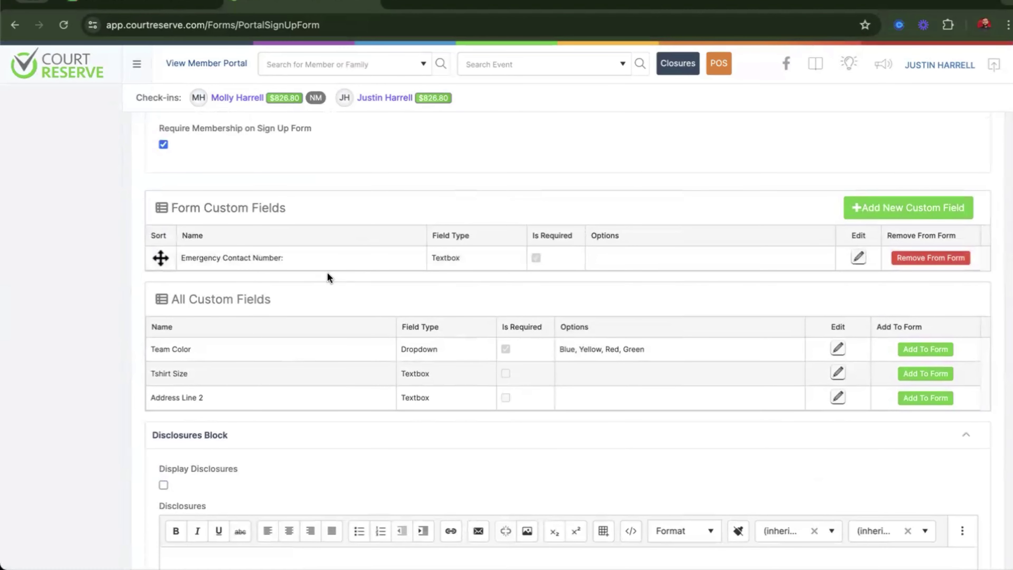
pyautogui.moveTo(289, 210); pyautogui.dragTo(186, 210)
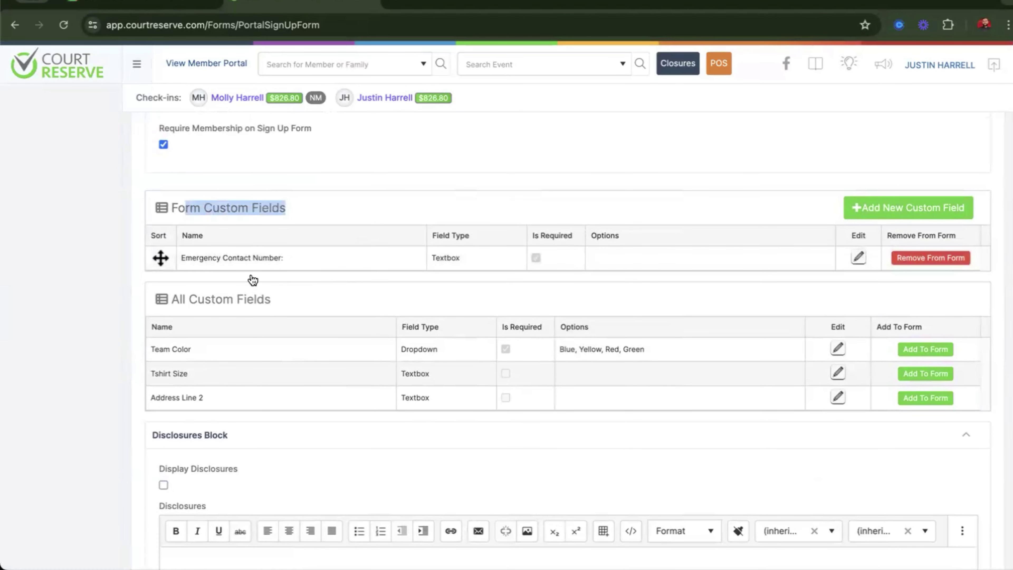
# Draft a required dropdown custom field labelled 'How did you hear about us?'.
pyautogui.click(922, 211)
pyautogui.click(454, 151)
pyautogui.click(393, 198)
pyautogui.click(374, 198)
pyautogui.write('How did you hear')
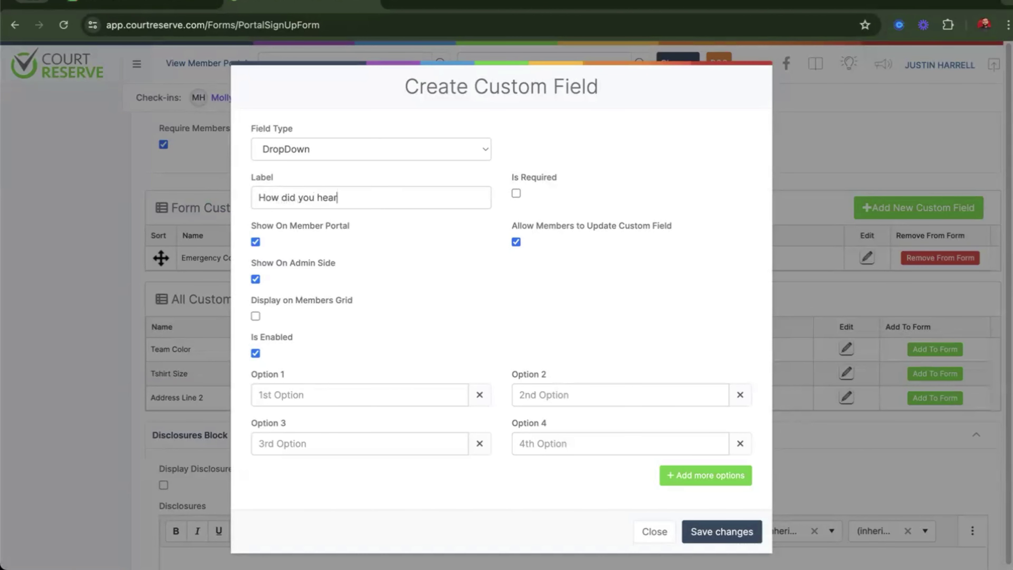
pyautogui.write(' about us?')
pyautogui.click(516, 193)
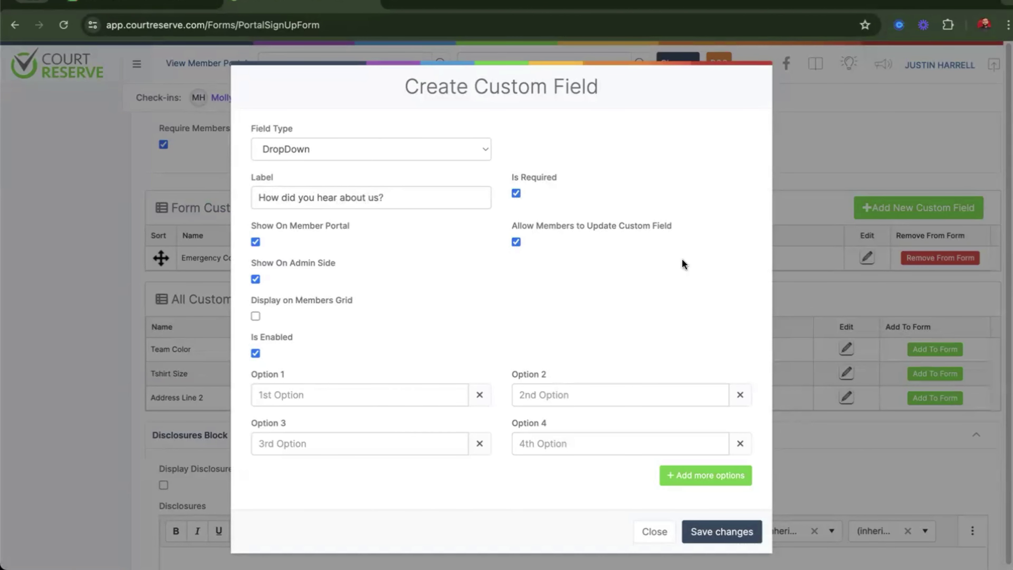
# Discard the custom field without saving and scroll down to the Disclosures block.
pyautogui.click(318, 396)
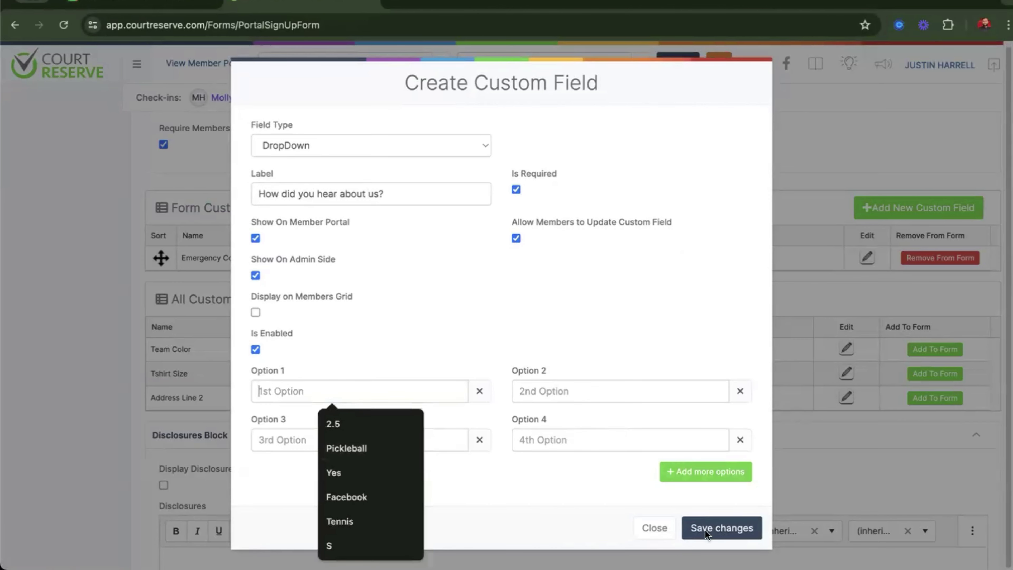
pyautogui.click(654, 527)
pyautogui.scroll(-6, 536, 371)
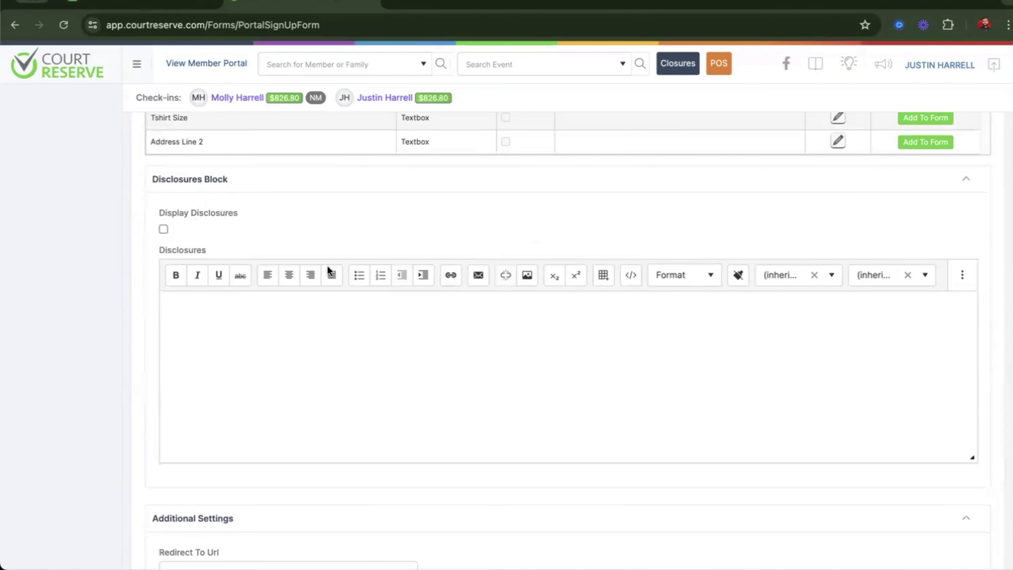
# Look over the empty Disclosures editor and Display Disclosures option, then return to Settings.
pyautogui.click(322, 345)
pyautogui.scroll(-2, 294, 366)
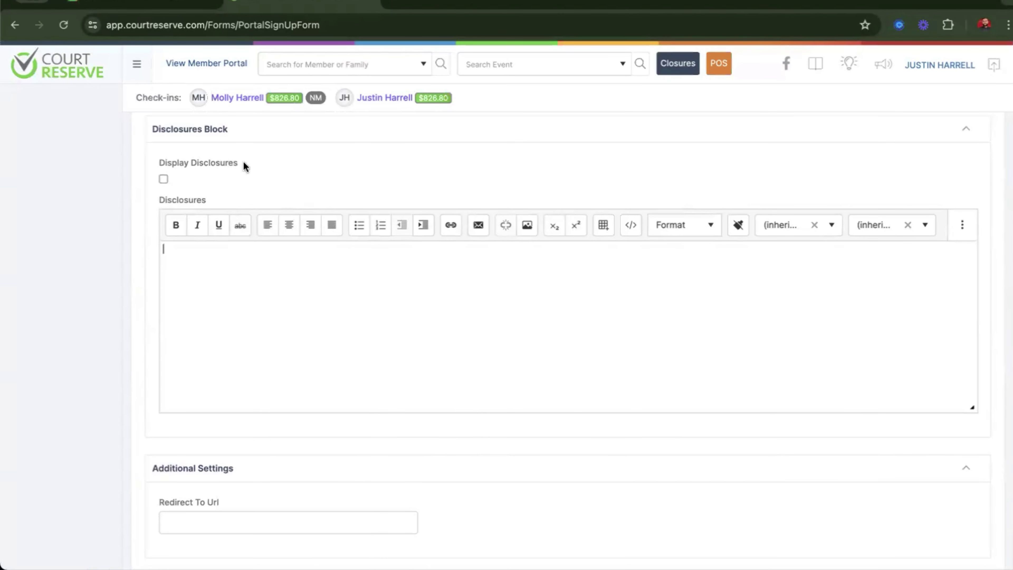
pyautogui.moveTo(242, 164); pyautogui.dragTo(160, 164)
pyautogui.click(324, 187)
pyautogui.scroll(-3, 405, 215)
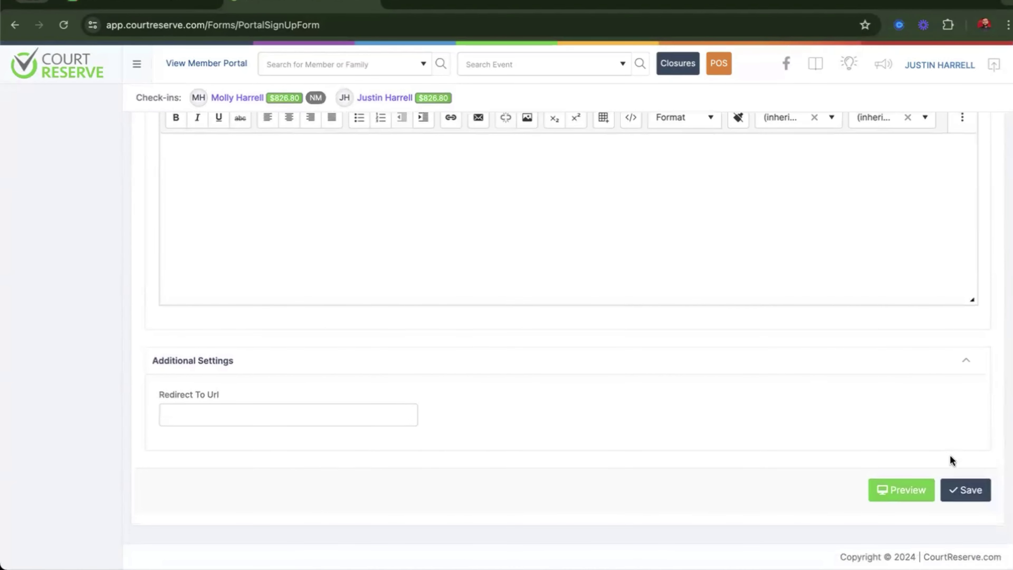
pyautogui.scroll(10, 269, 312)
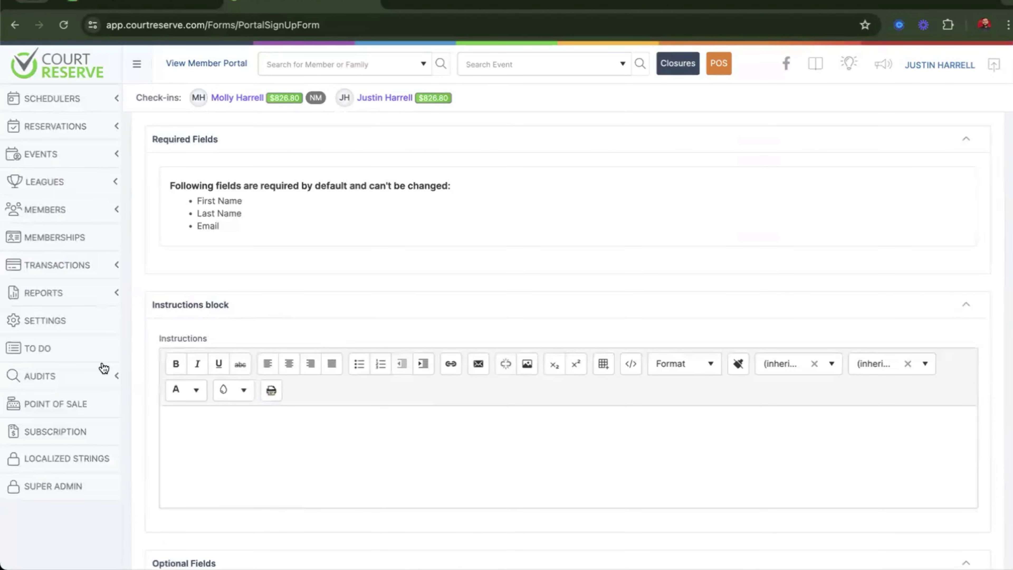
pyautogui.click(48, 326)
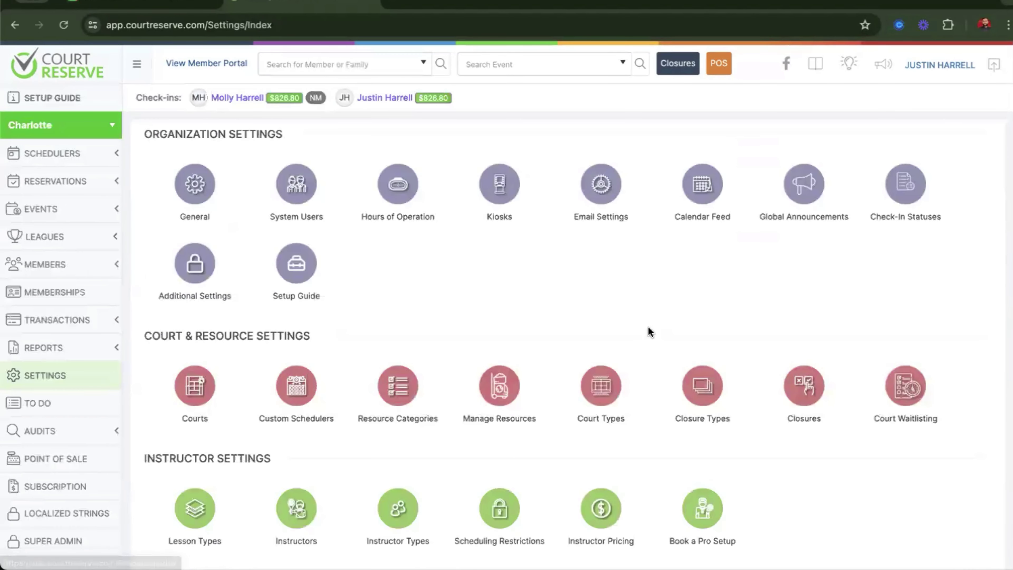
pyautogui.scroll(-7, 661, 300)
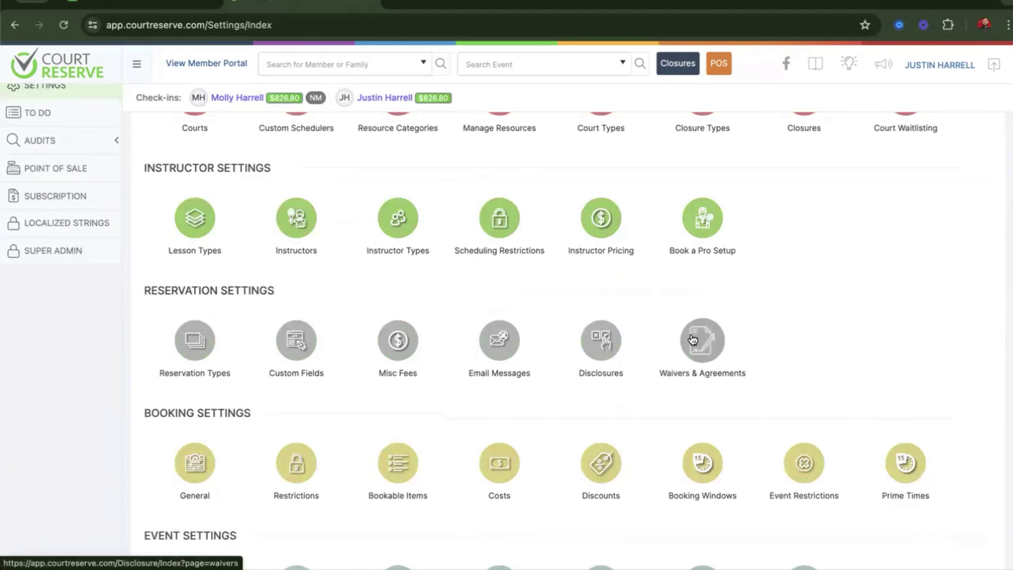
pyautogui.click(700, 339)
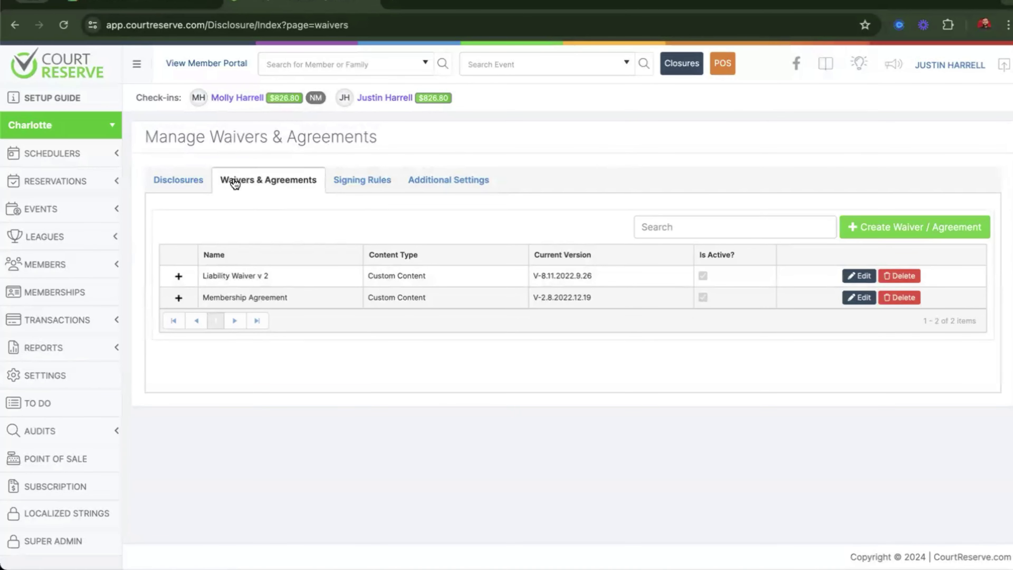
pyautogui.click(357, 186)
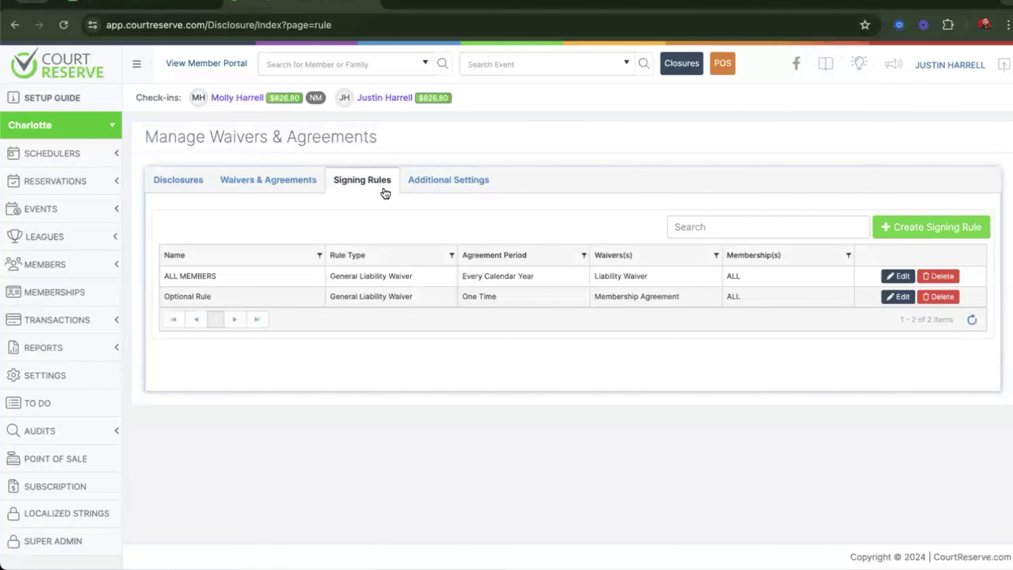
pyautogui.click(167, 281)
pyautogui.moveTo(166, 281); pyautogui.dragTo(226, 280)
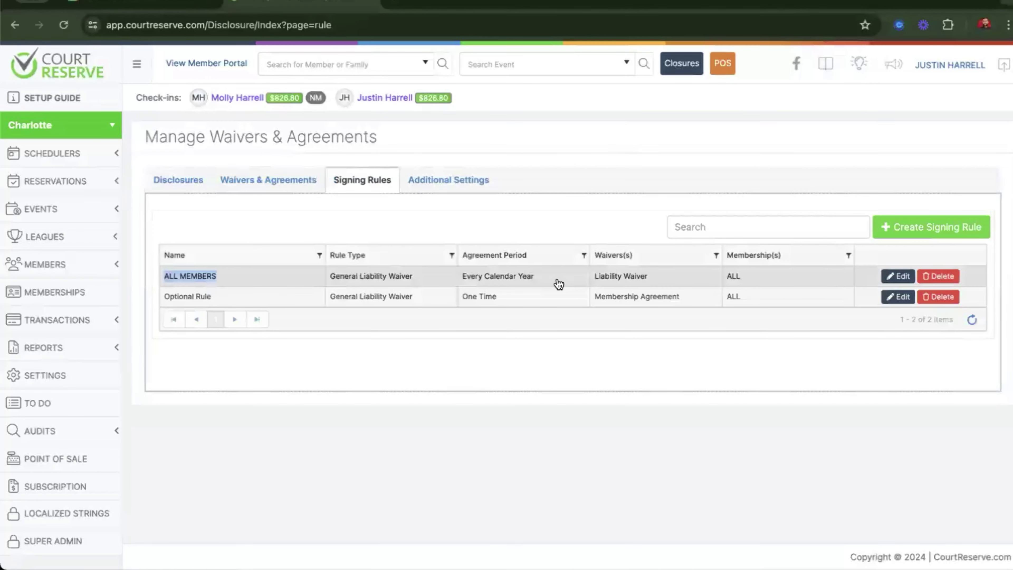
pyautogui.moveTo(549, 282); pyautogui.dragTo(453, 284)
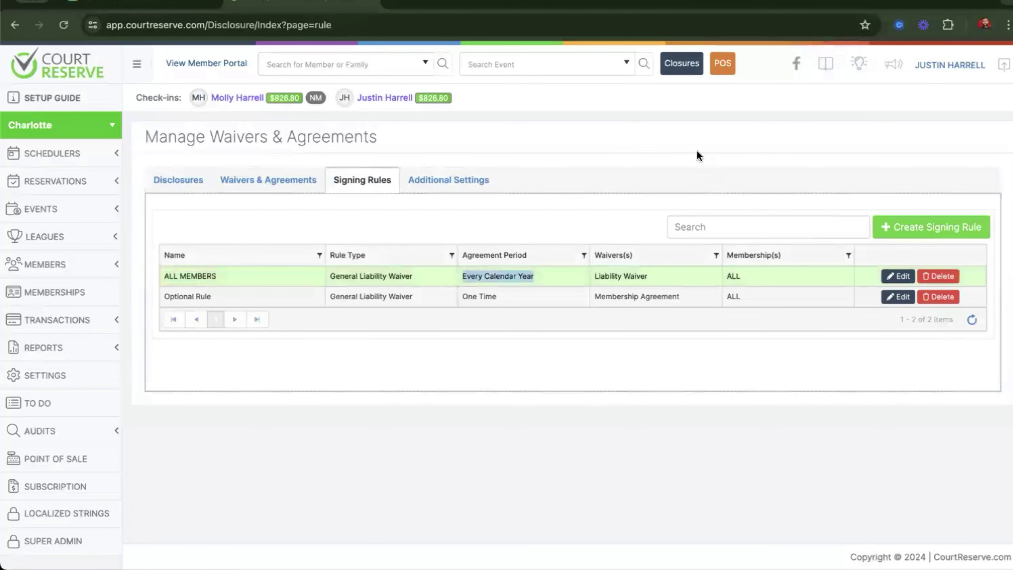
pyautogui.click(52, 379)
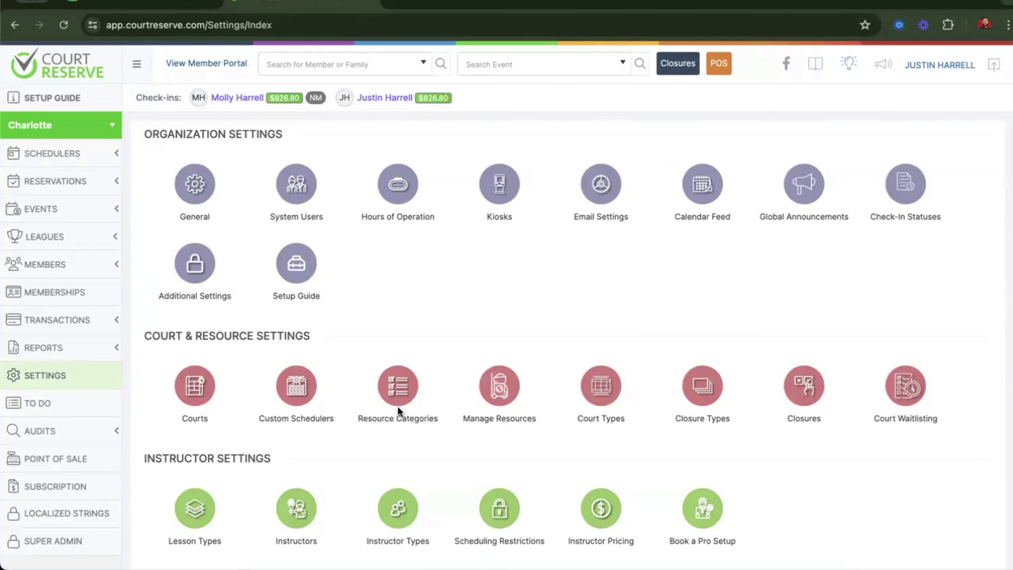
pyautogui.scroll(-3, 380, 470)
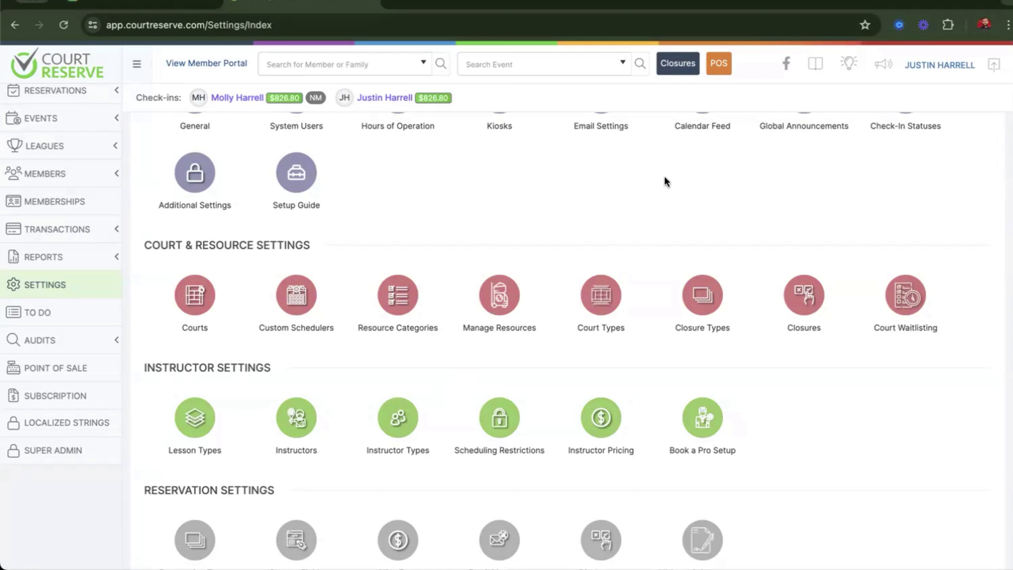
# Search the Knowledge Base for 'member import' and open the Member List Import article.
pyautogui.click(825, 73)
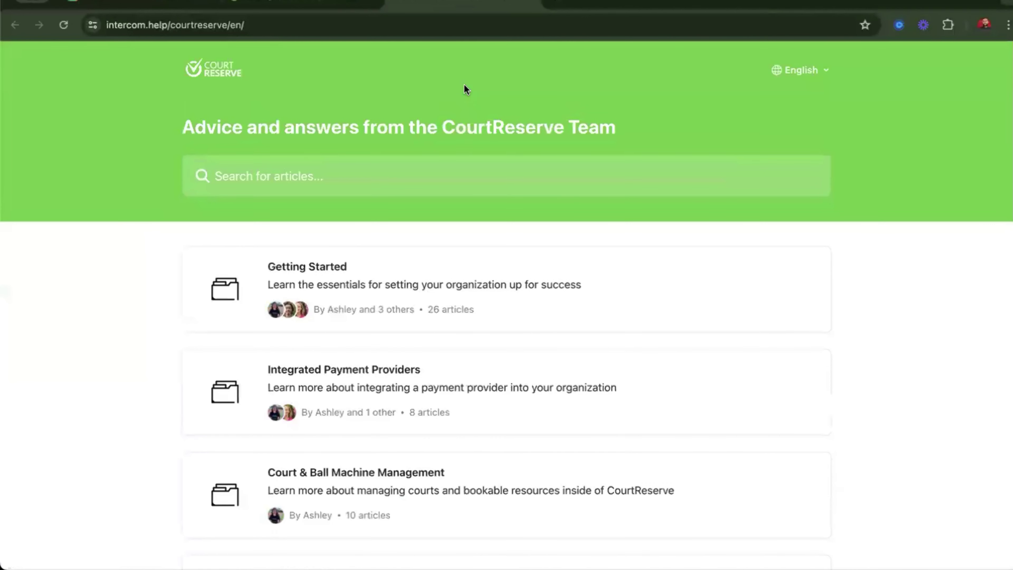
pyautogui.click(377, 191)
pyautogui.write('member import')
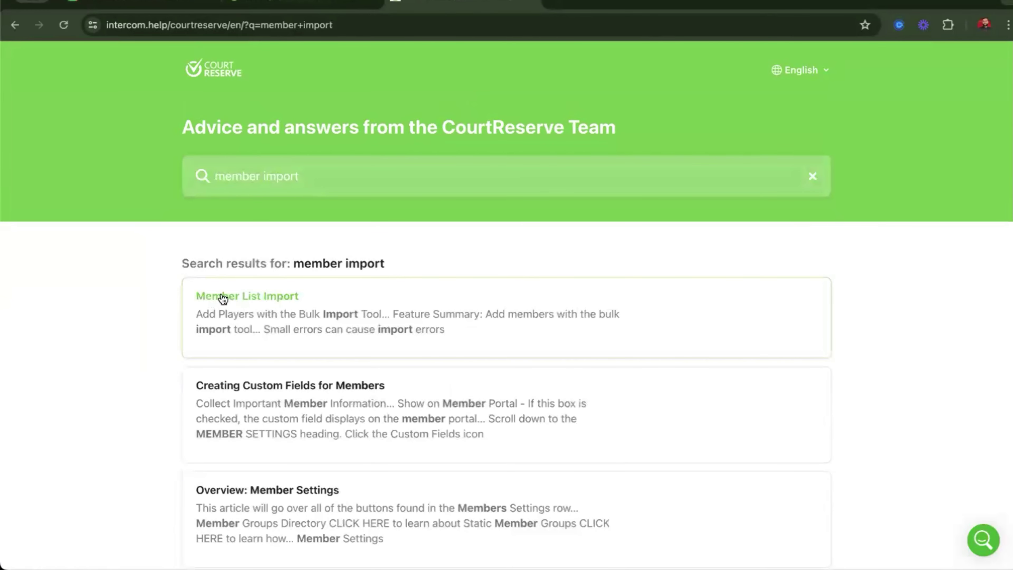
pyautogui.click(288, 296)
# Read through the Member List Import article, then switch back to the CourtReserve Settings tab.
pyautogui.scroll(-5, 514, 229)
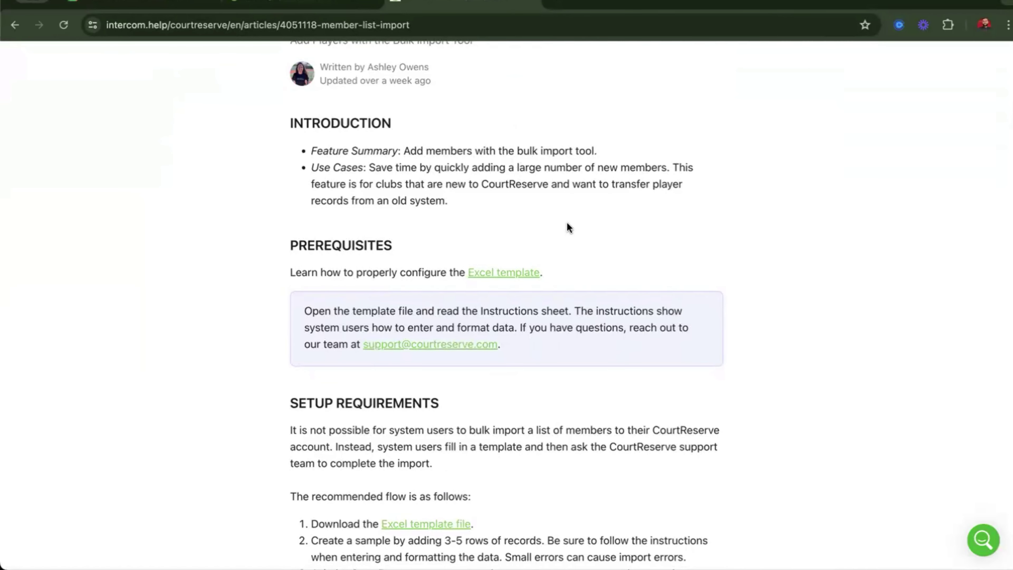
pyautogui.scroll(-10, 569, 227)
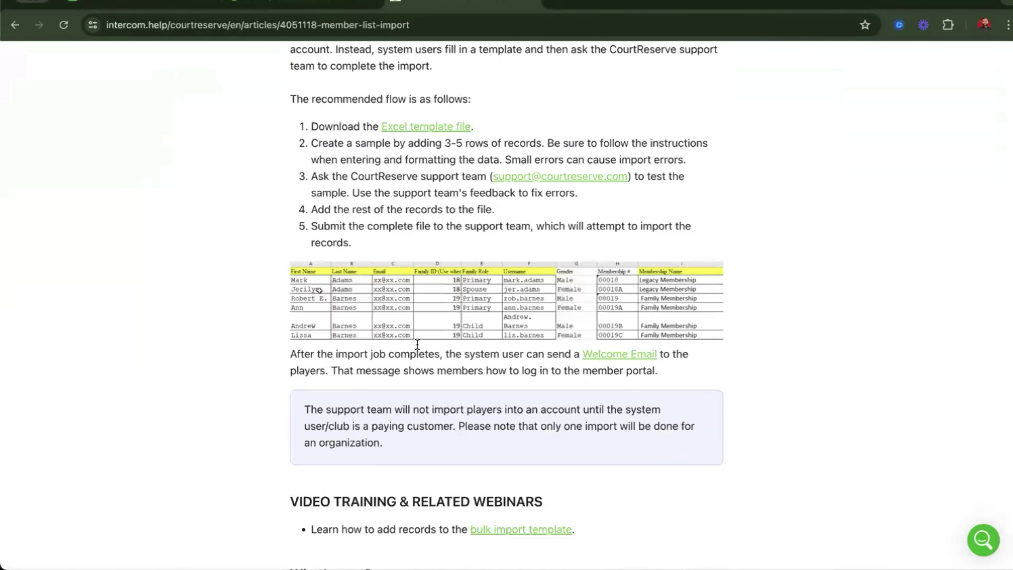
pyautogui.scroll(-9, 417, 344)
pyautogui.scroll(17, 419, 351)
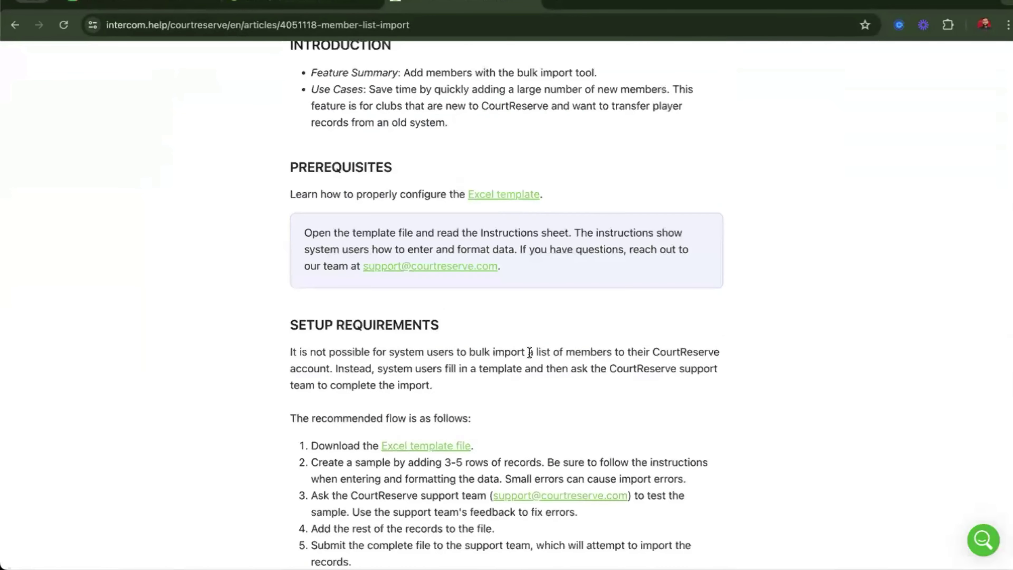
pyautogui.scroll(8, 529, 353)
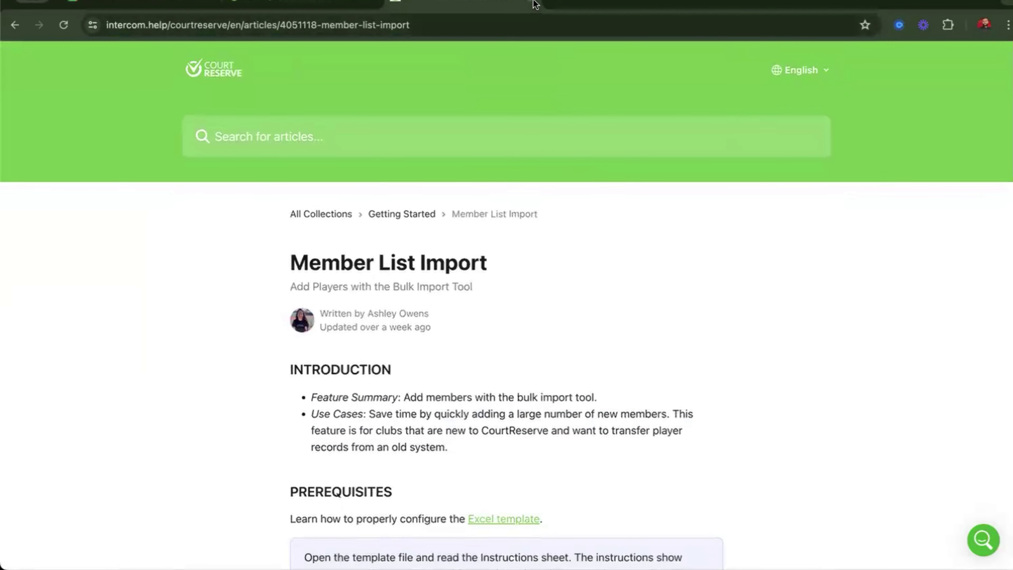
pyautogui.hotkey('ctrl', 'shift', 'Tab')
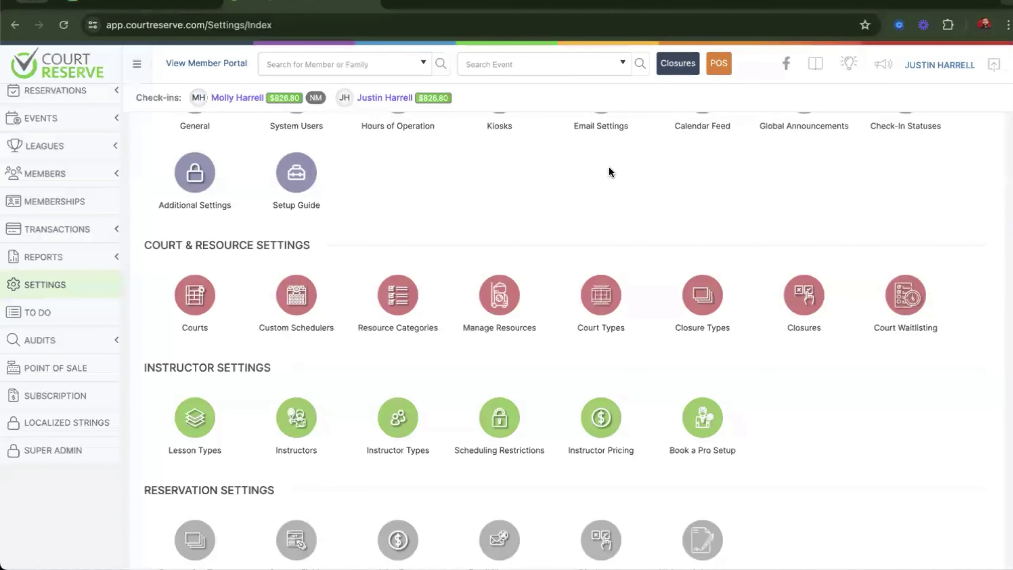
pyautogui.scroll(-2, 546, 163)
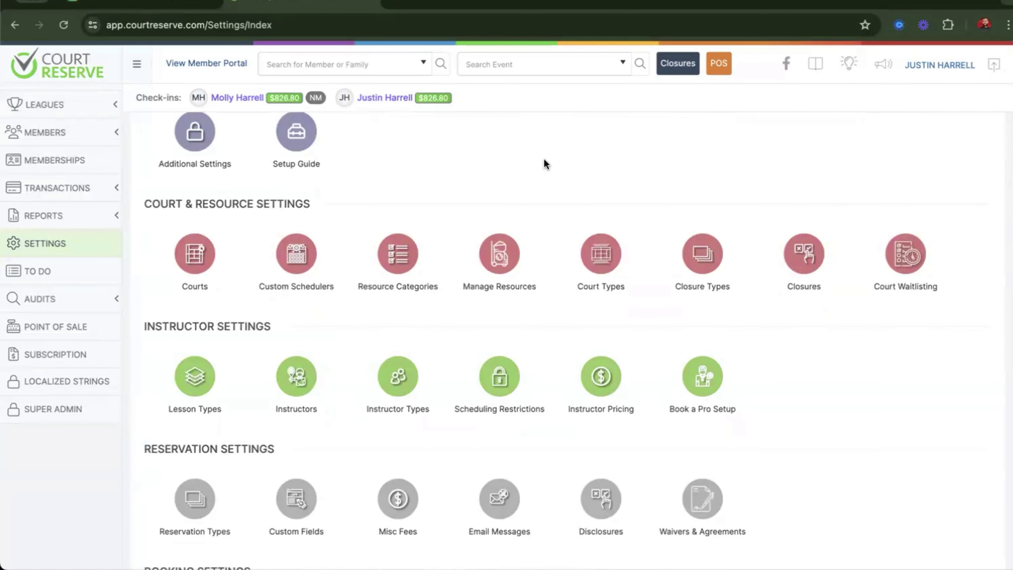
pyautogui.scroll(-2, 544, 159)
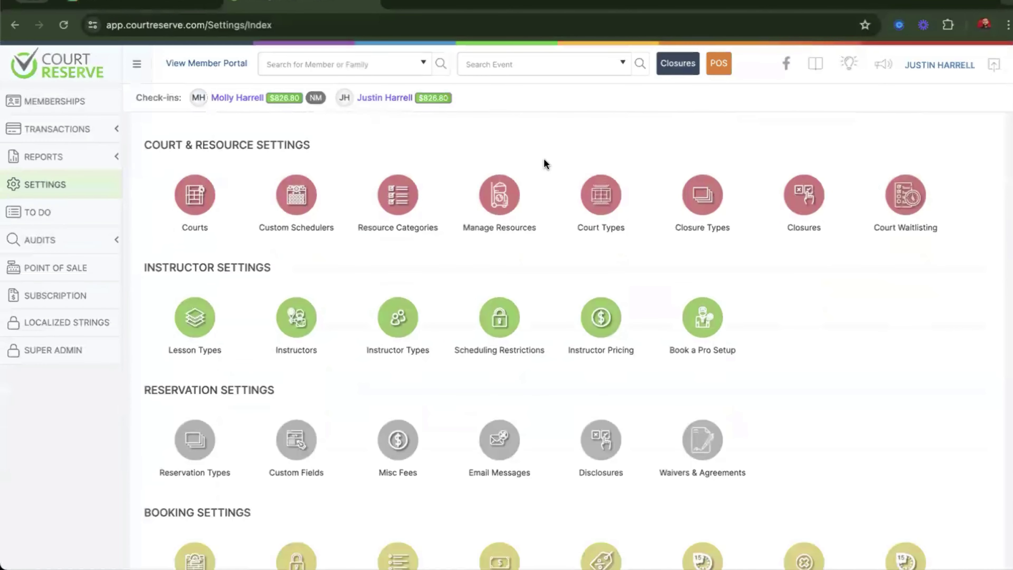
pyautogui.scroll(-1, 545, 164)
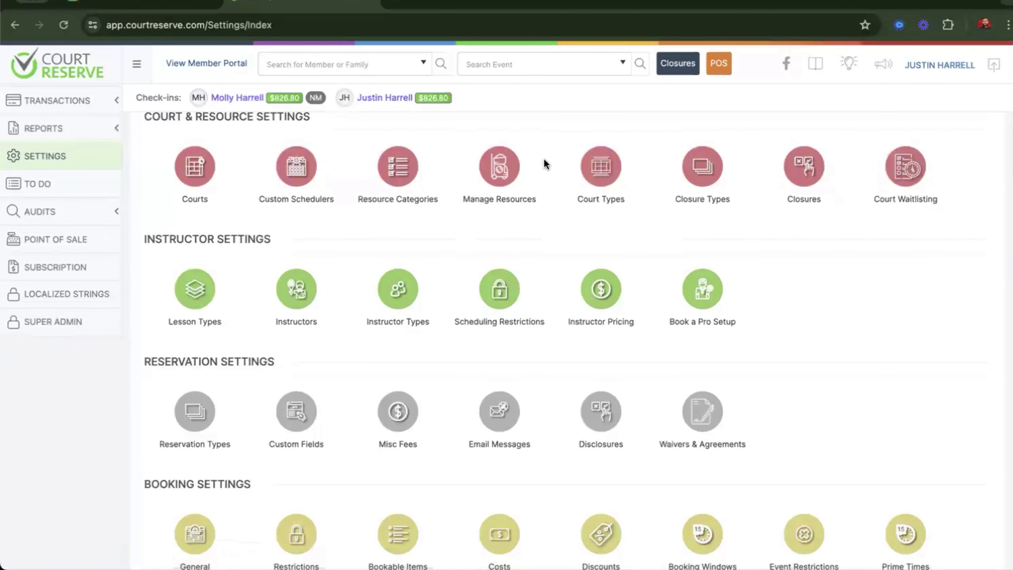
pyautogui.scroll(-4, 545, 163)
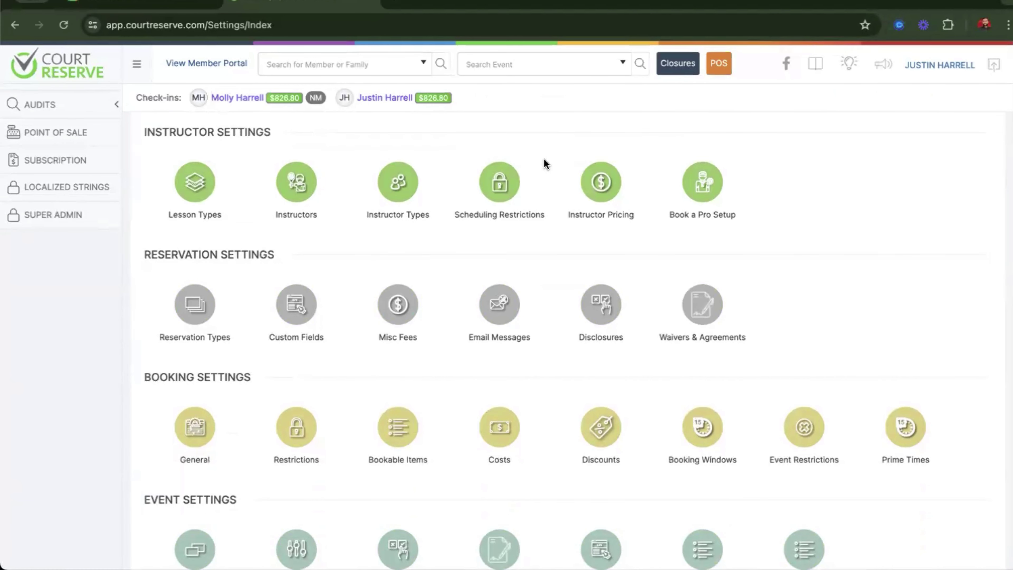
pyautogui.scroll(6, 545, 164)
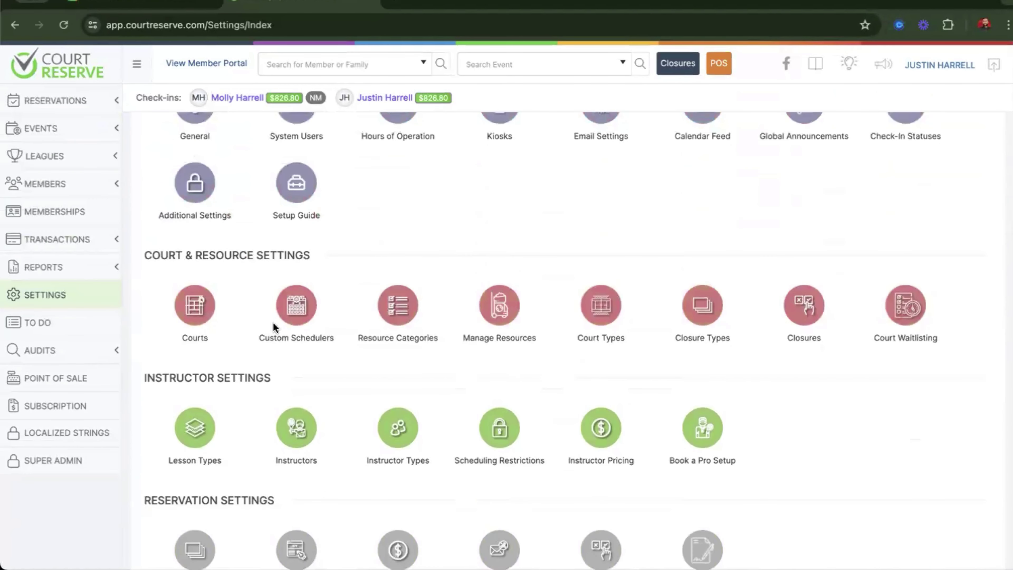
pyautogui.scroll(-2, 244, 345)
pyautogui.scroll(-2, 631, 341)
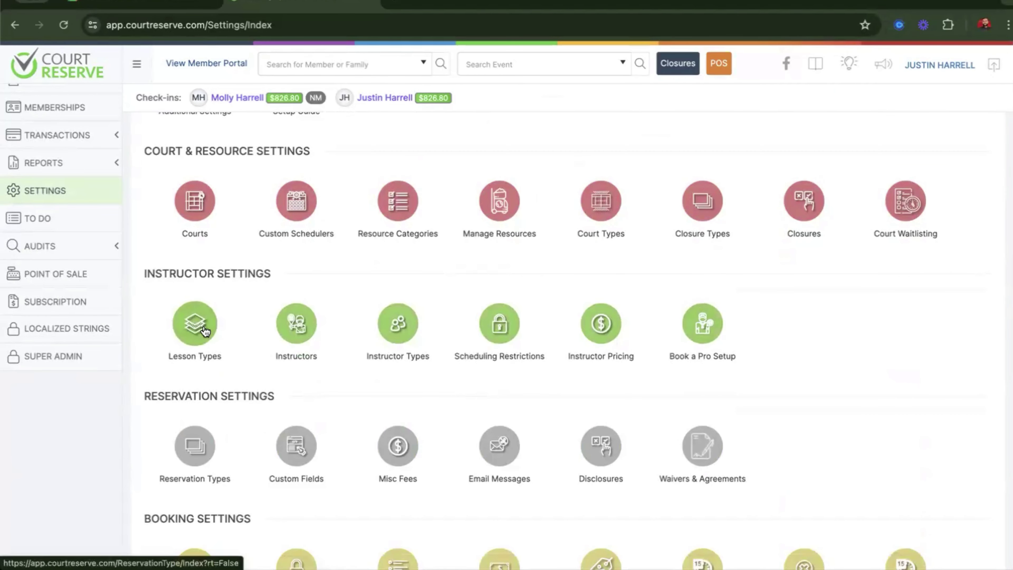
pyautogui.scroll(-5, 205, 330)
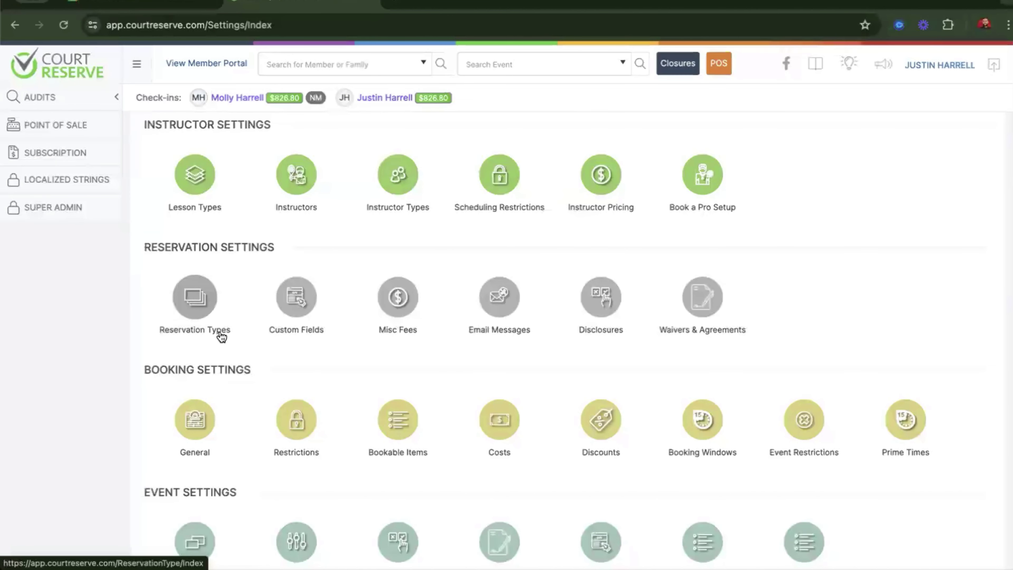
pyautogui.scroll(-3, 222, 337)
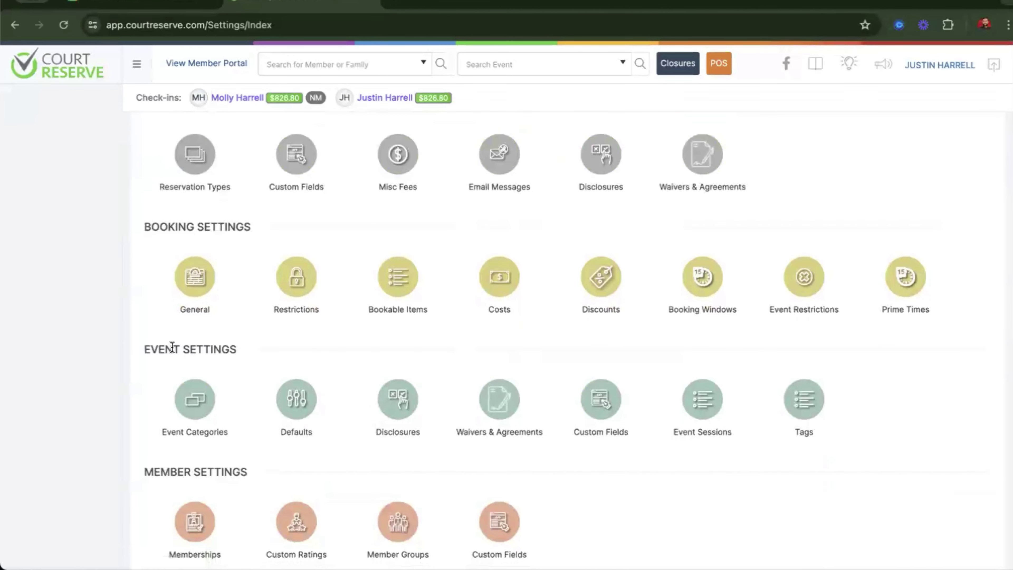
pyautogui.moveTo(142, 346)
pyautogui.mouseDown()
pyautogui.moveTo(255, 357)
pyautogui.moveTo(149, 350)
pyautogui.mouseUp()
pyautogui.click(153, 348)
pyautogui.scroll(3, 311, 334)
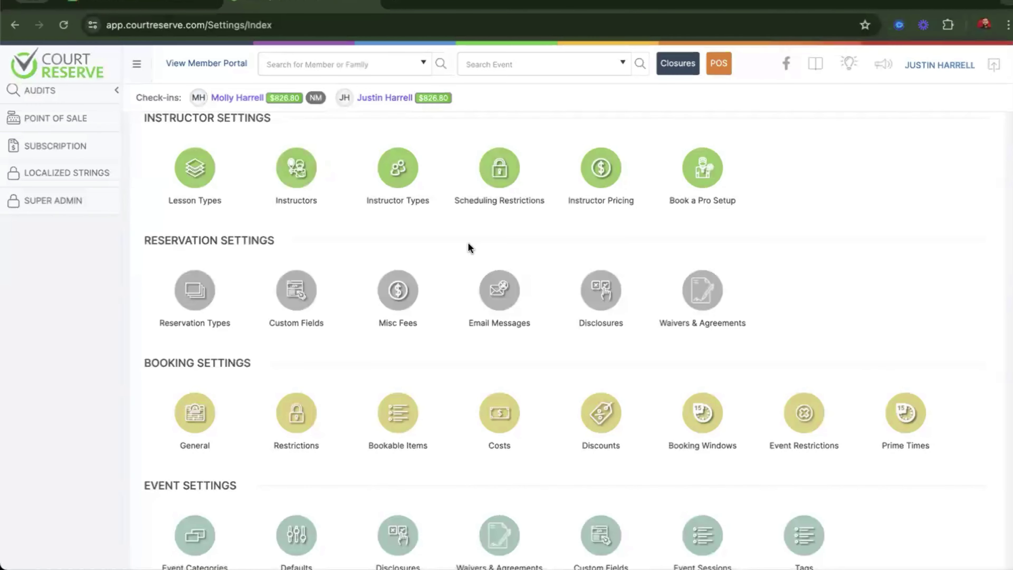
# Navigate to the General booking rules under Booking Settings.
pyautogui.click(193, 417)
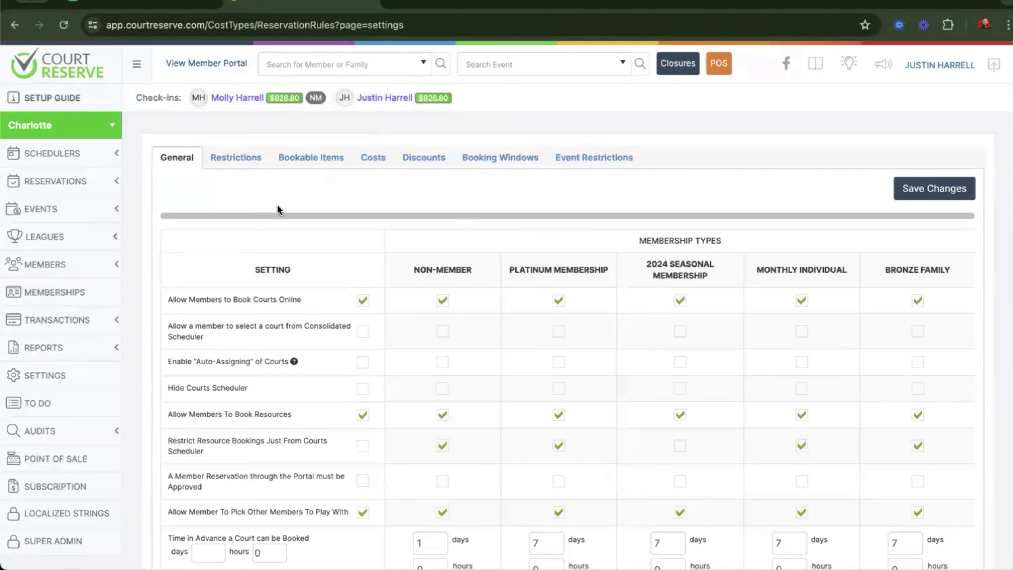
pyautogui.click(65, 384)
pyautogui.scroll(-6, 314, 431)
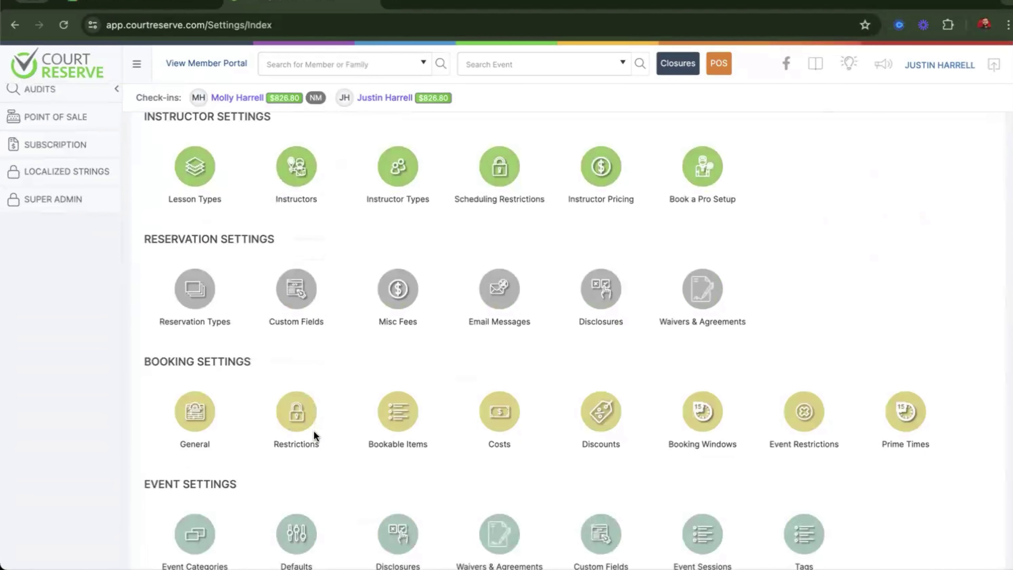
pyautogui.click(195, 411)
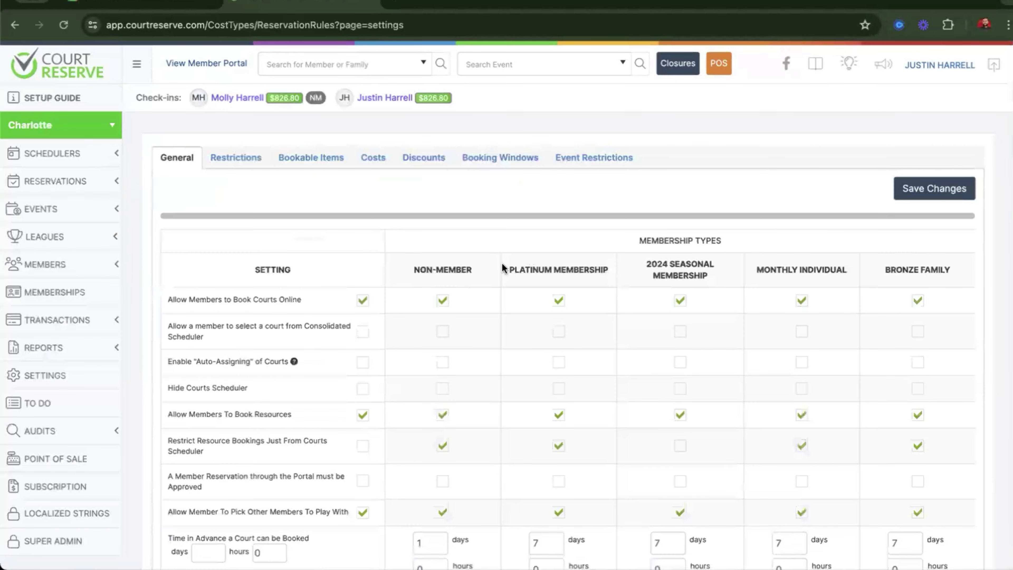
# Allow online court booking for every membership except Non-Member.
pyautogui.click(362, 301)
pyautogui.click(362, 300)
pyautogui.click(449, 303)
pyautogui.moveTo(476, 266); pyautogui.dragTo(421, 264)
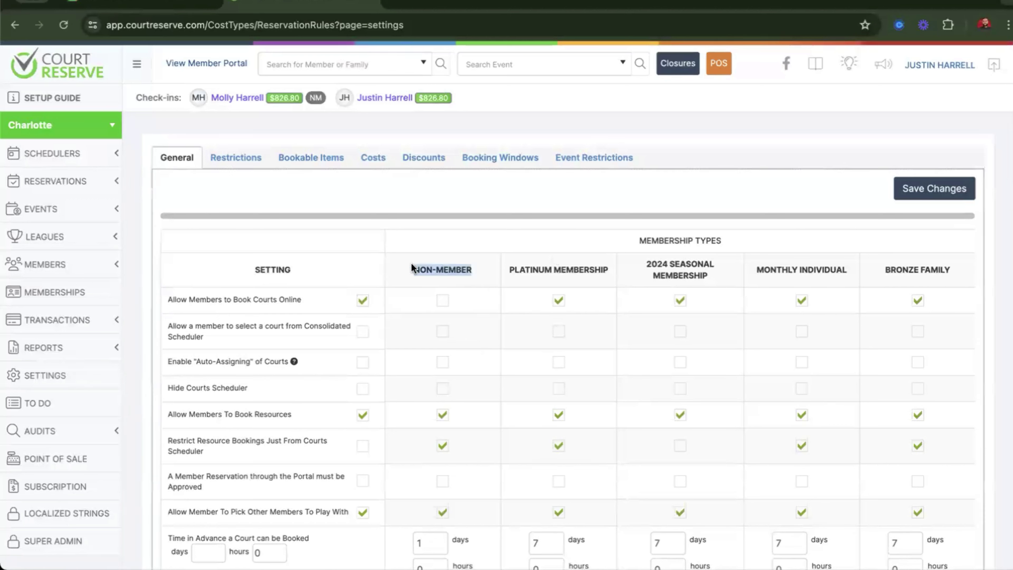
pyautogui.click(74, 209)
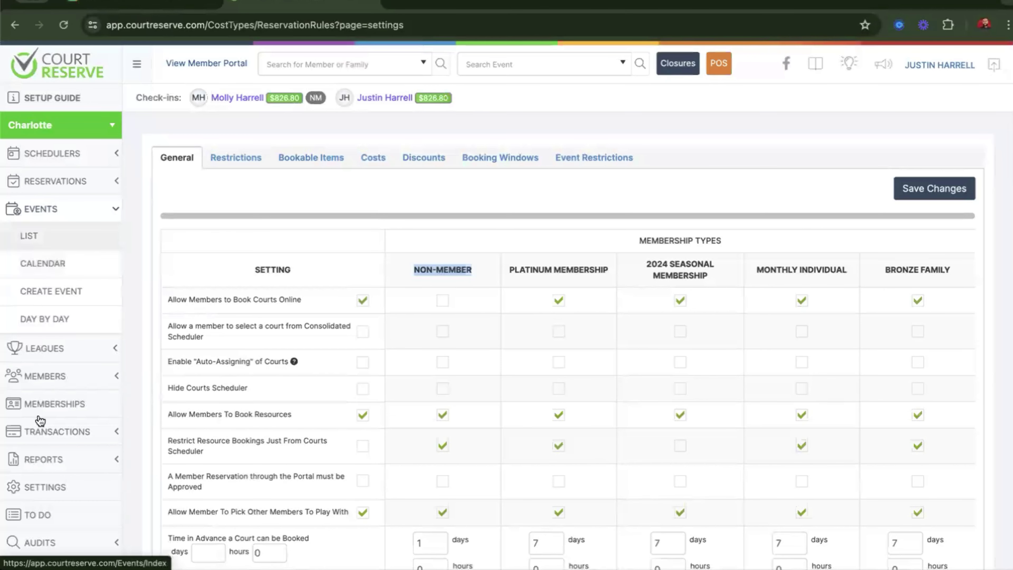
# View the Lesson Types list showing Private Lesson, Semi-Private and Unavailable.
pyautogui.click(34, 482)
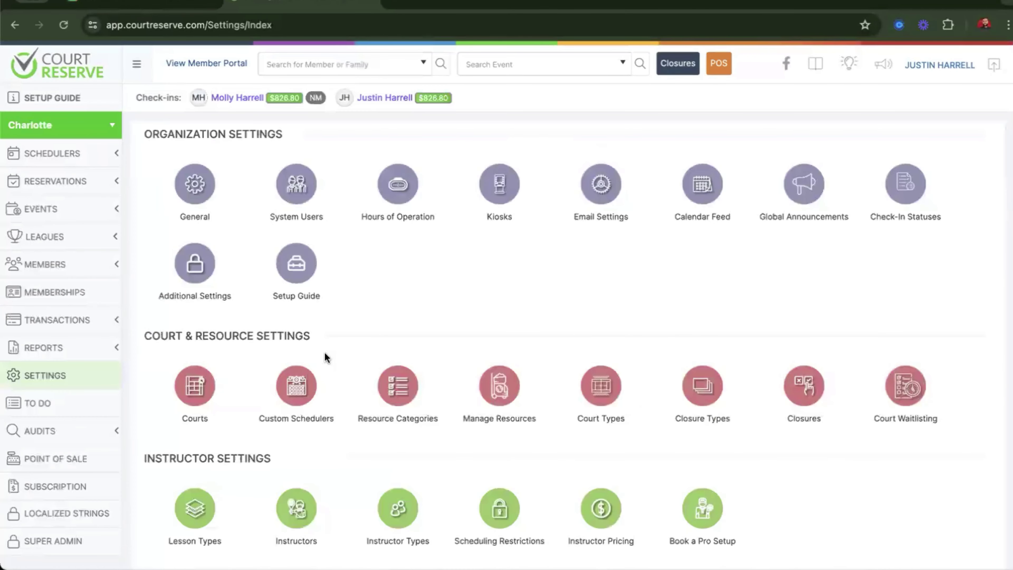
pyautogui.scroll(-5, 325, 358)
pyautogui.scroll(-1, 325, 352)
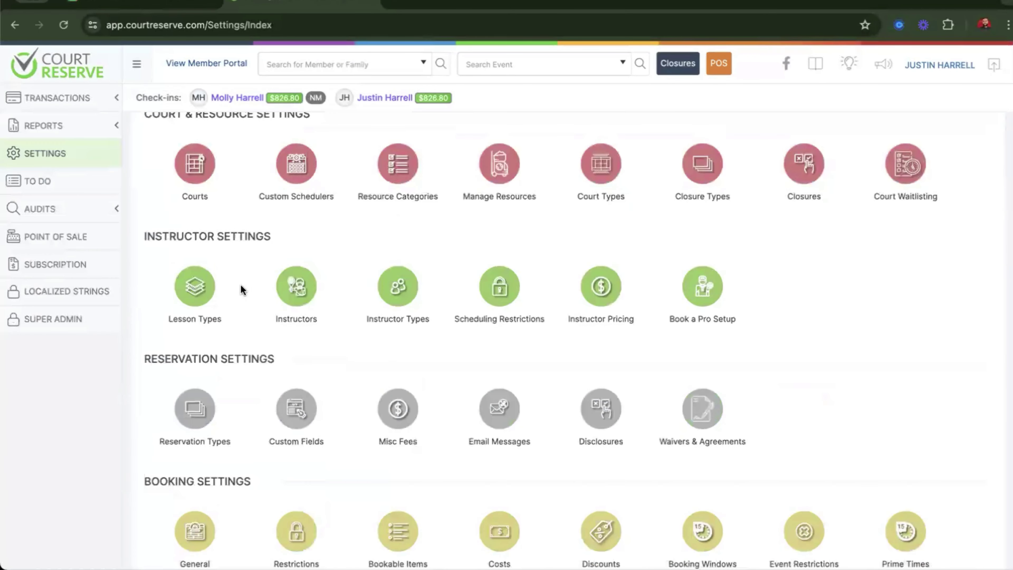
pyautogui.click(205, 277)
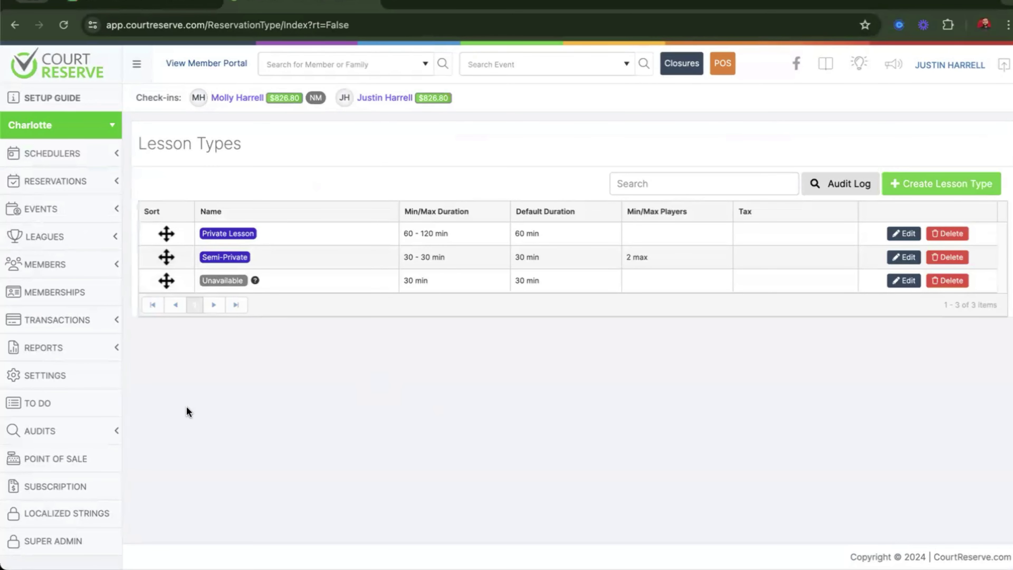
# Return to the Settings overview and scroll through its categories.
pyautogui.click(65, 379)
pyautogui.scroll(-5, 546, 429)
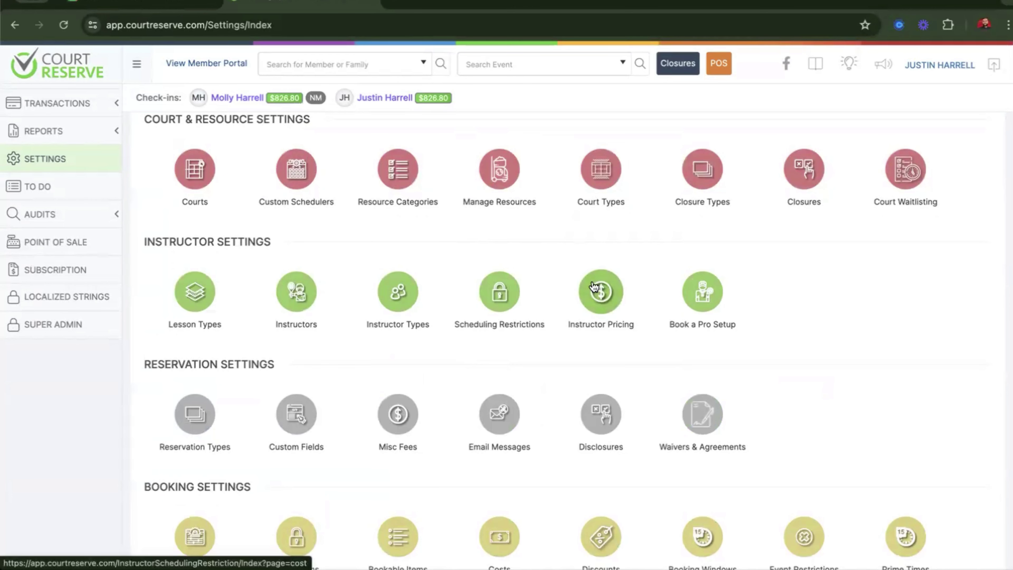
pyautogui.scroll(3, 375, 220)
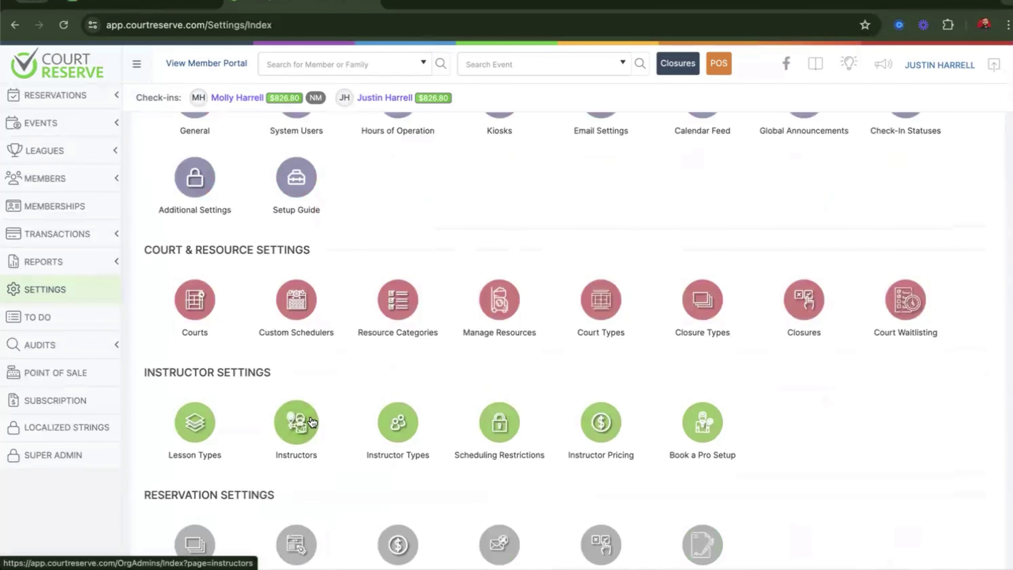
pyautogui.scroll(2, 375, 233)
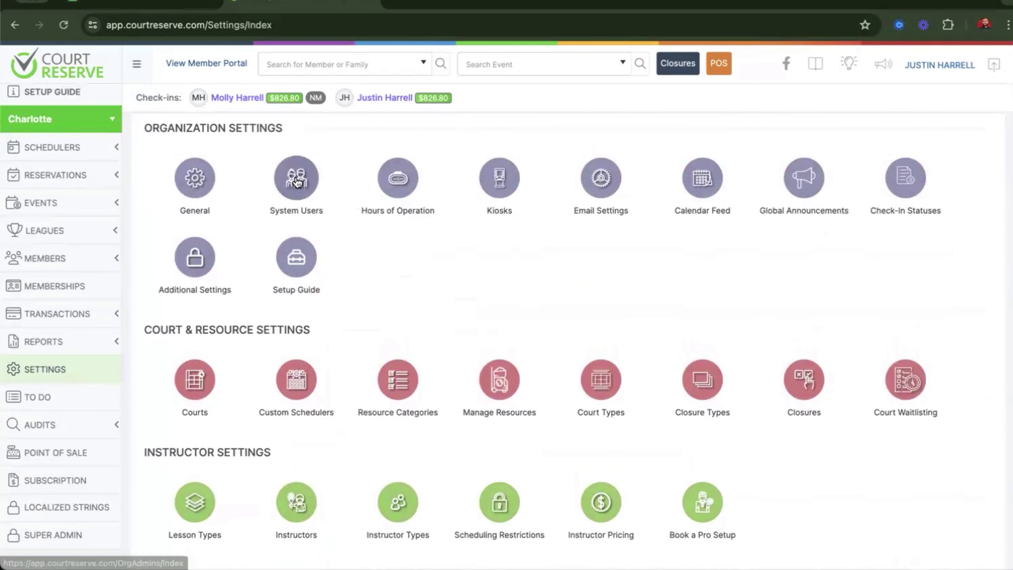
# Start a new sub-admin under System Users with Is Instructor ticked, leaving it unsaved.
pyautogui.click(297, 180)
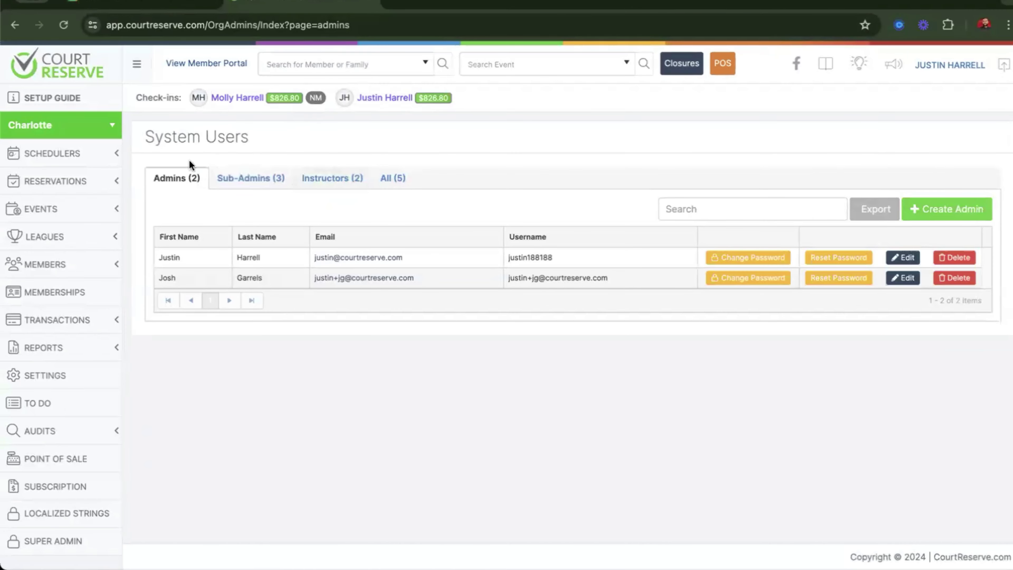
pyautogui.click(248, 177)
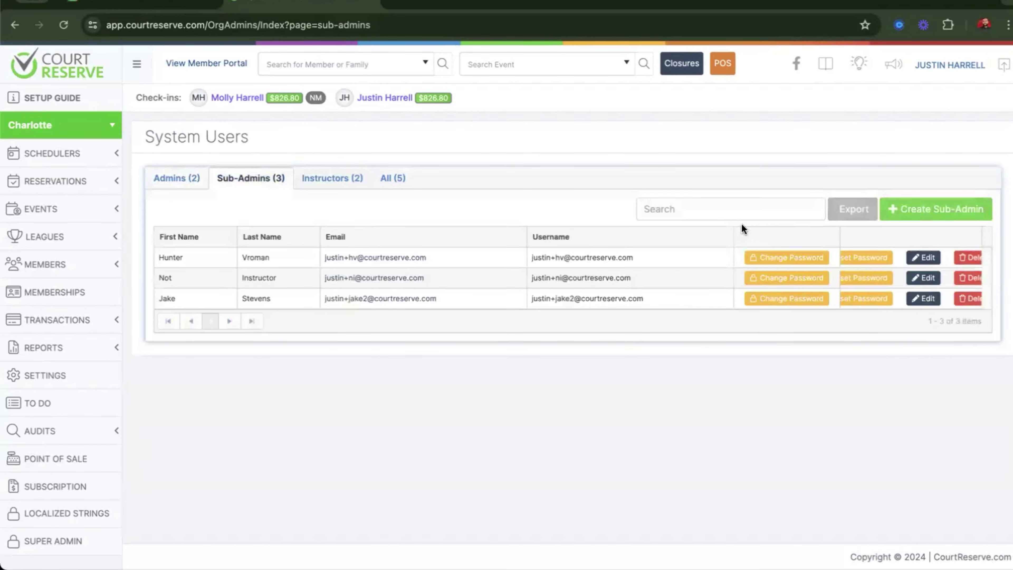
pyautogui.click(907, 209)
pyautogui.scroll(-3, 453, 237)
pyautogui.click(169, 358)
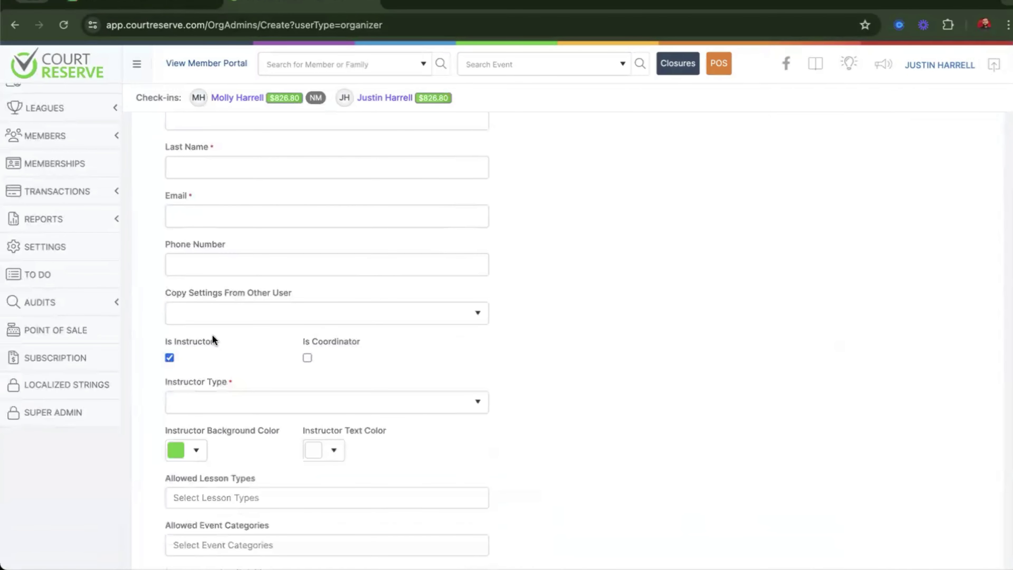
pyautogui.click(49, 247)
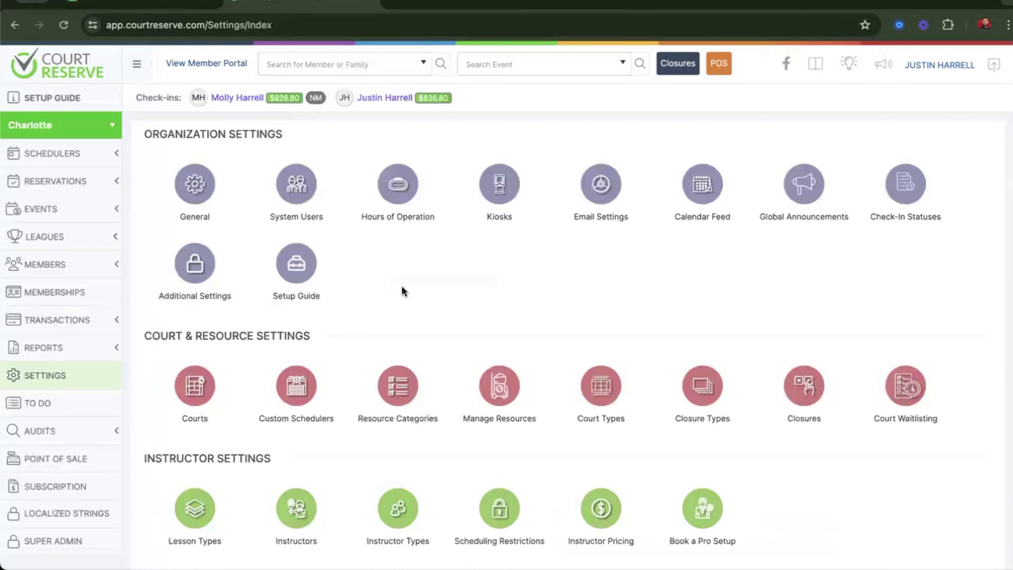
# Start a new instructor from the Instructors list, then abandon the empty form.
pyautogui.scroll(-3, 401, 285)
pyautogui.click(305, 344)
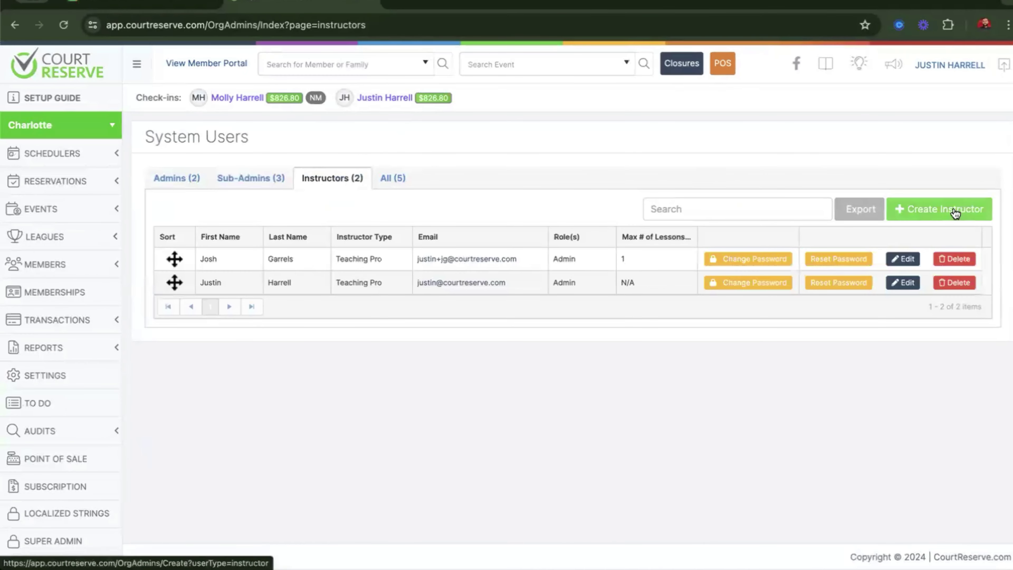
pyautogui.click(956, 214)
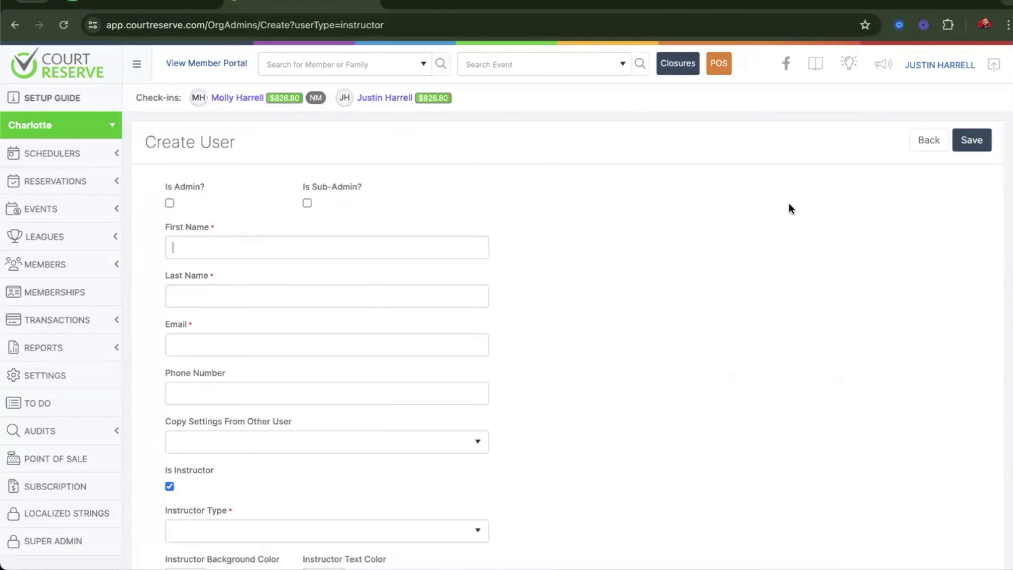
pyautogui.click(67, 380)
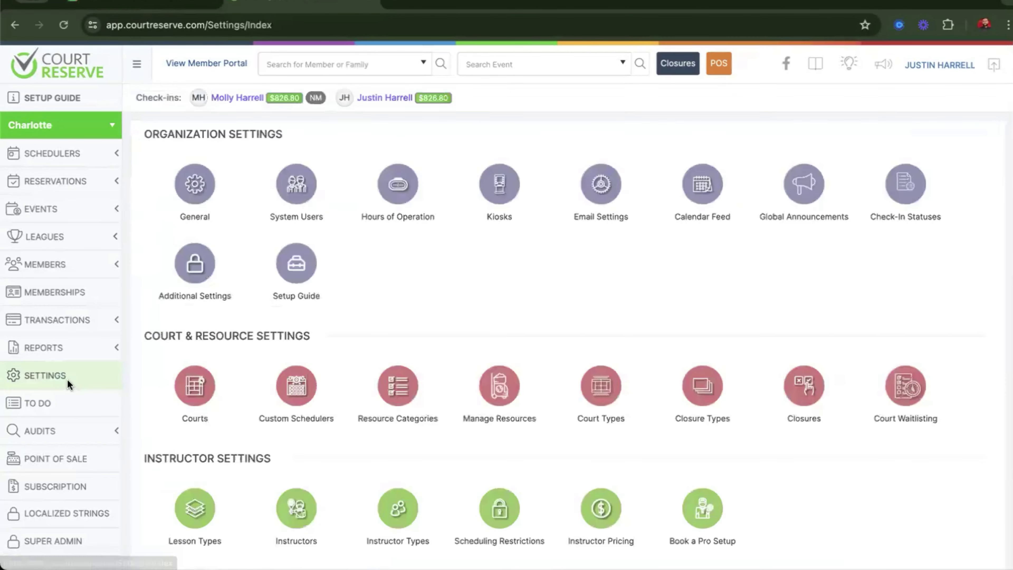
pyautogui.scroll(-6, 349, 370)
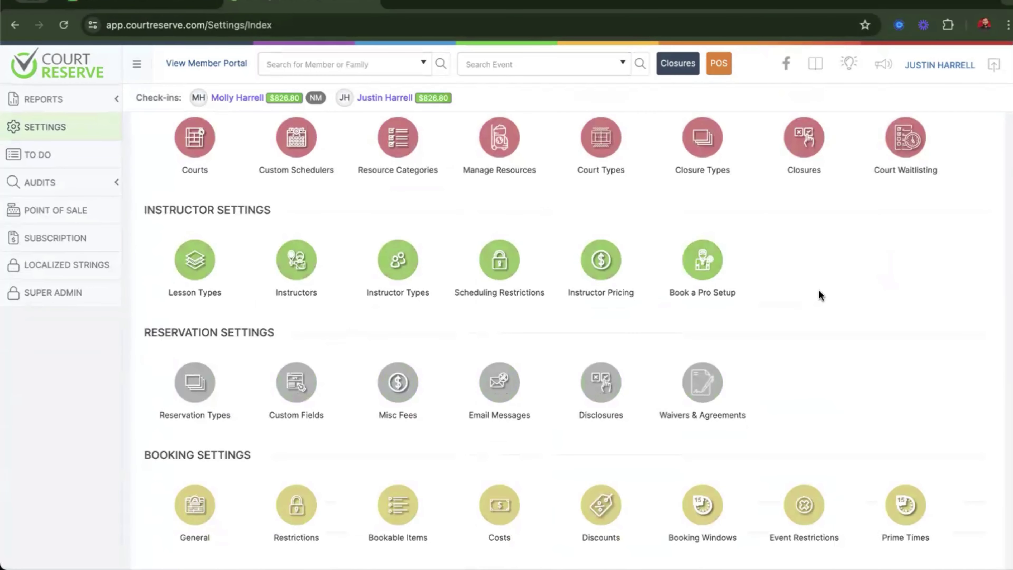
pyautogui.scroll(1, 819, 291)
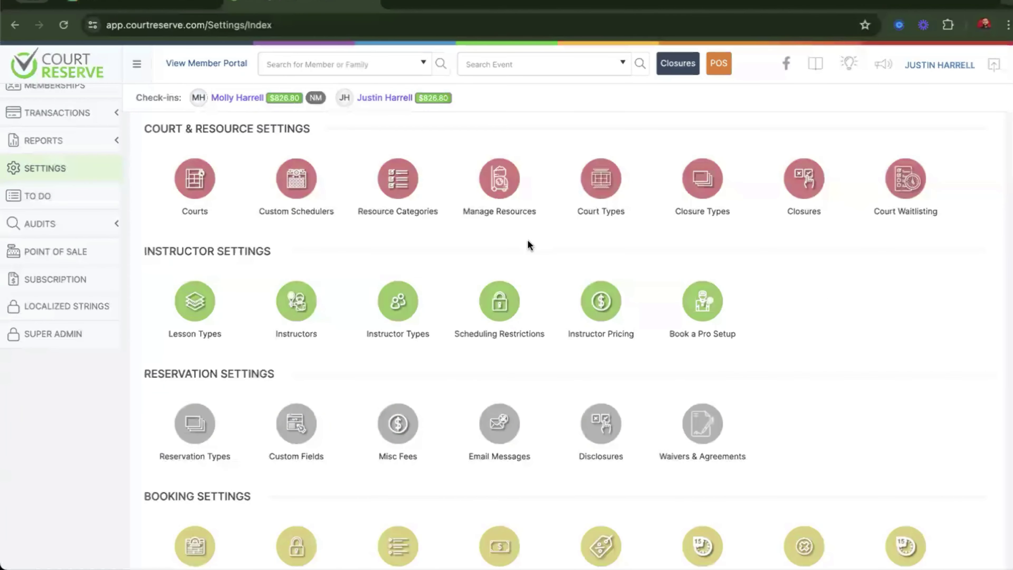
# Review Instructor Pricing: private lessons cost 10 hourly for Non-Member, Platinum and Seasonal.
pyautogui.click(611, 299)
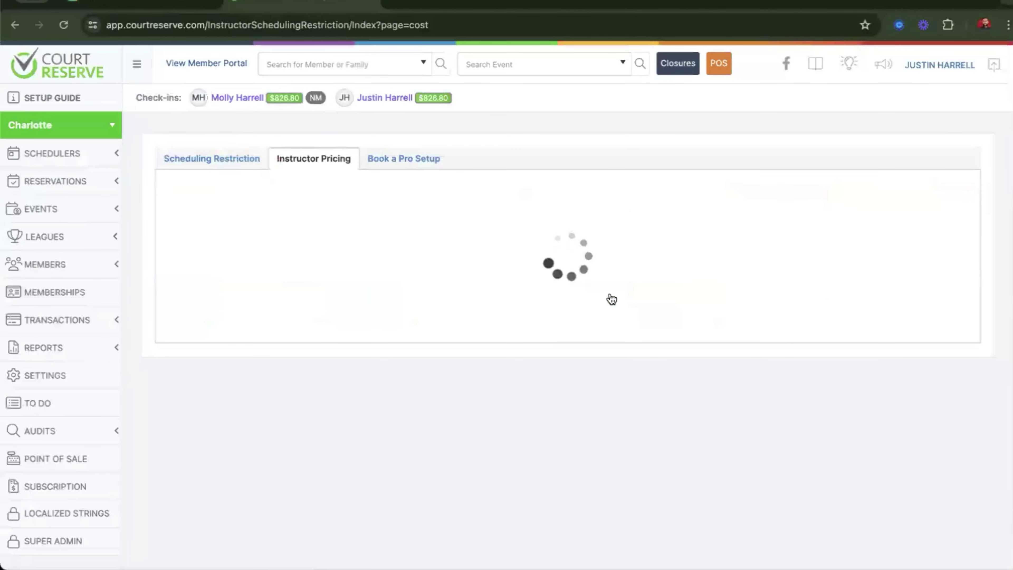
pyautogui.scroll(-1, 506, 221)
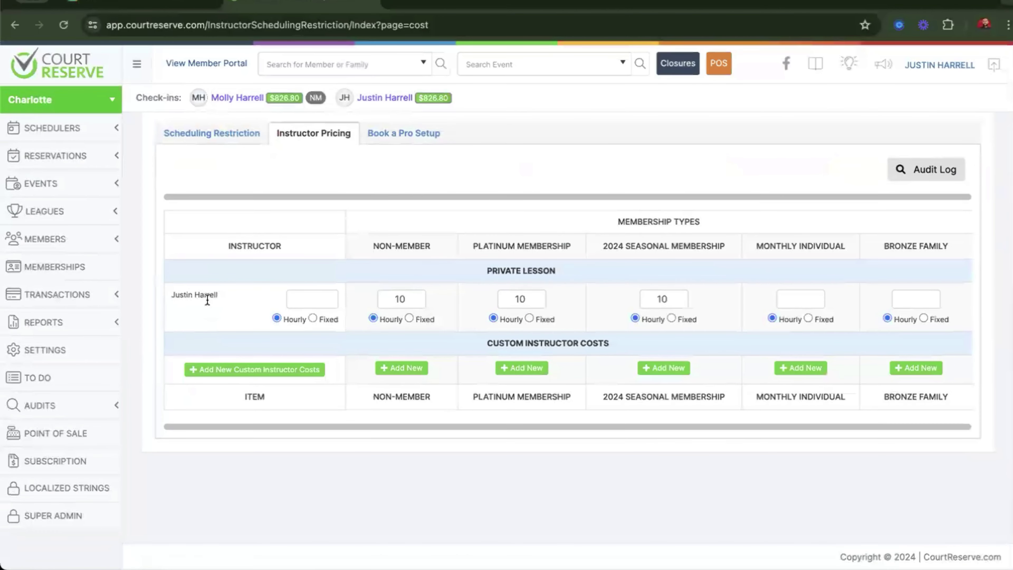
pyautogui.moveTo(222, 295); pyautogui.dragTo(171, 294)
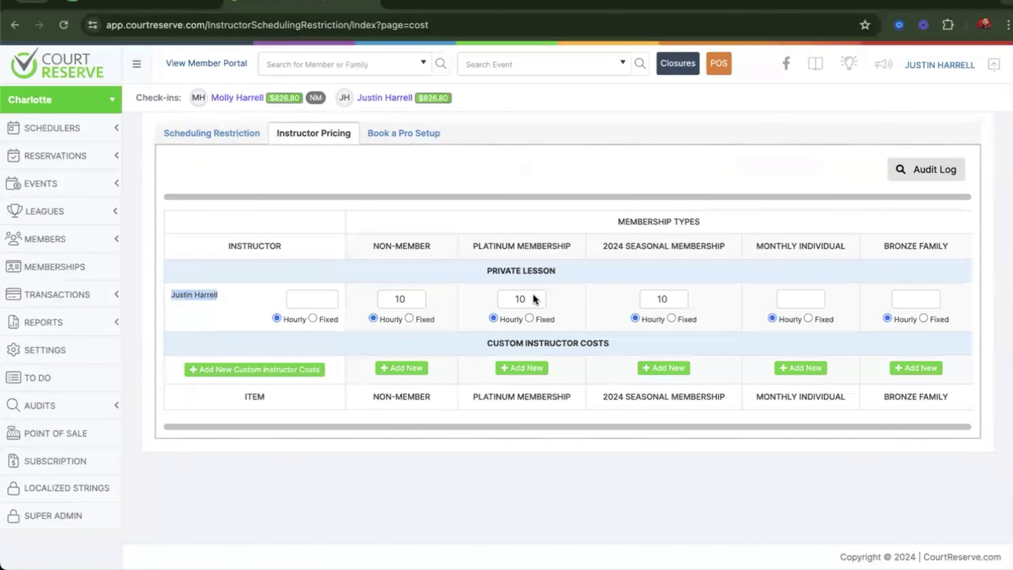
pyautogui.click(550, 280)
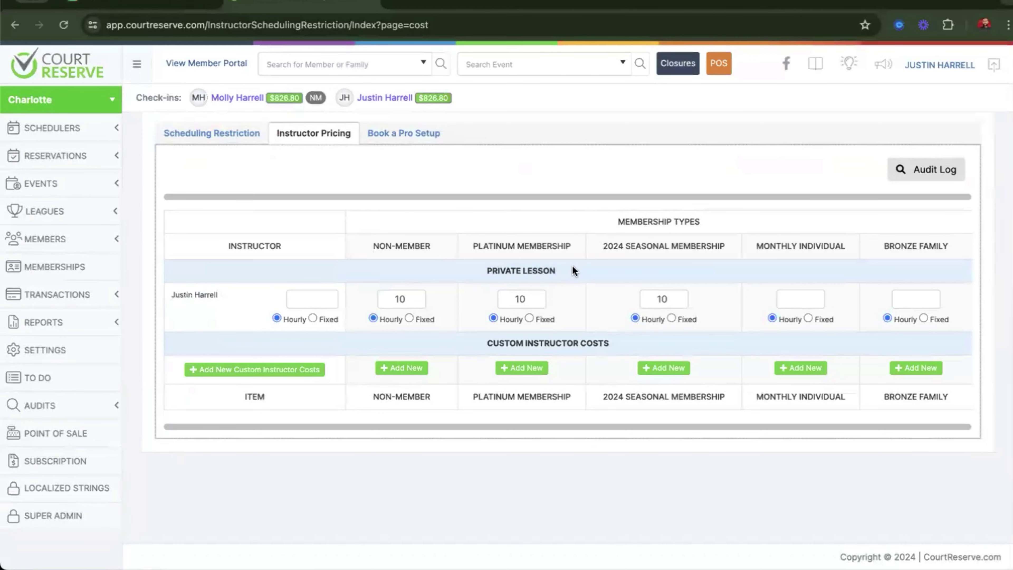
pyautogui.click(43, 351)
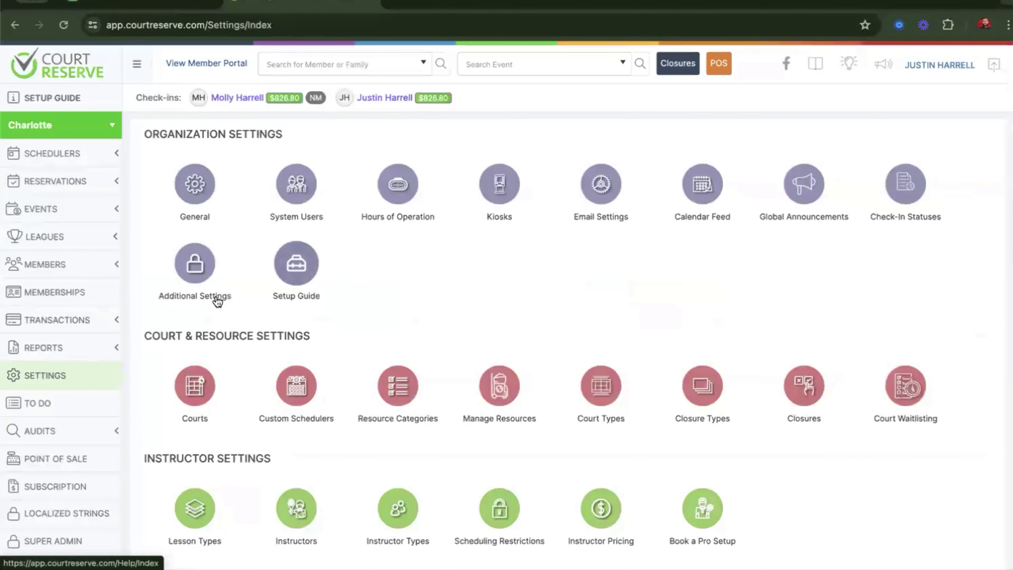
pyautogui.scroll(-7, 331, 293)
pyautogui.scroll(-1, 332, 295)
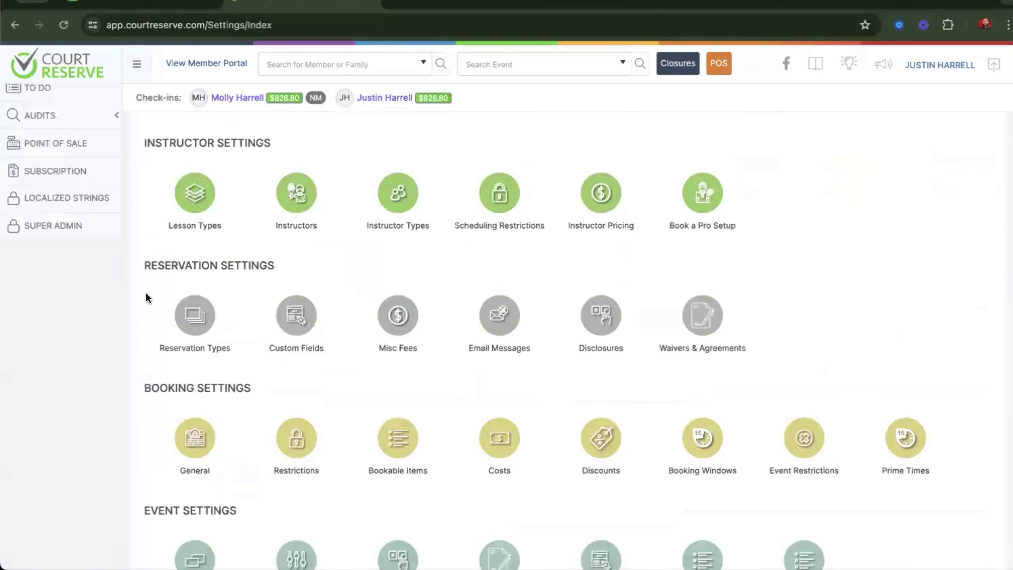
# Review Reservation Types: Tennis guests pay $20.00 hourly and Pickleball adds 10.000% tax.
pyautogui.click(195, 316)
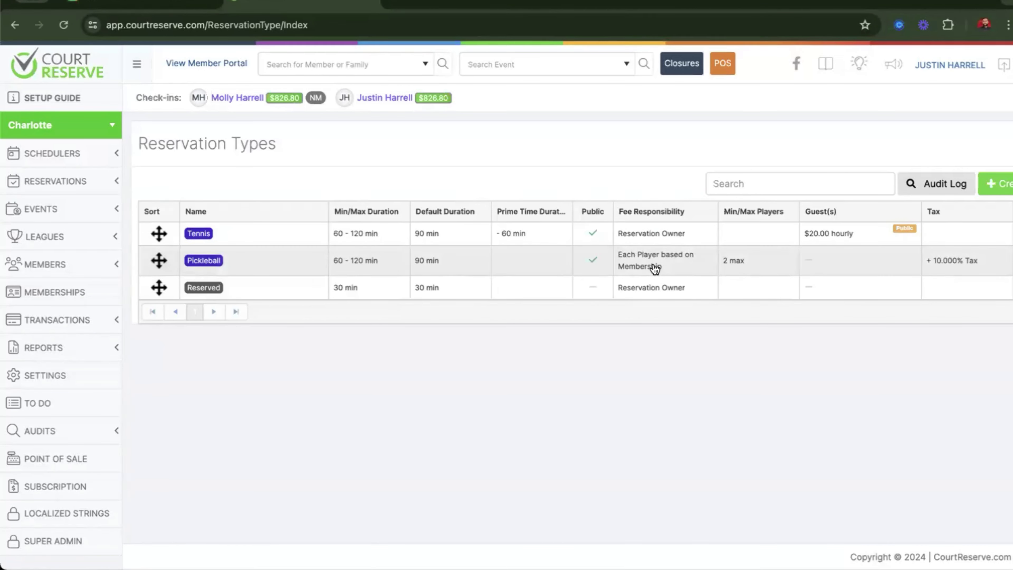
pyautogui.click(67, 387)
pyautogui.scroll(-10, 315, 348)
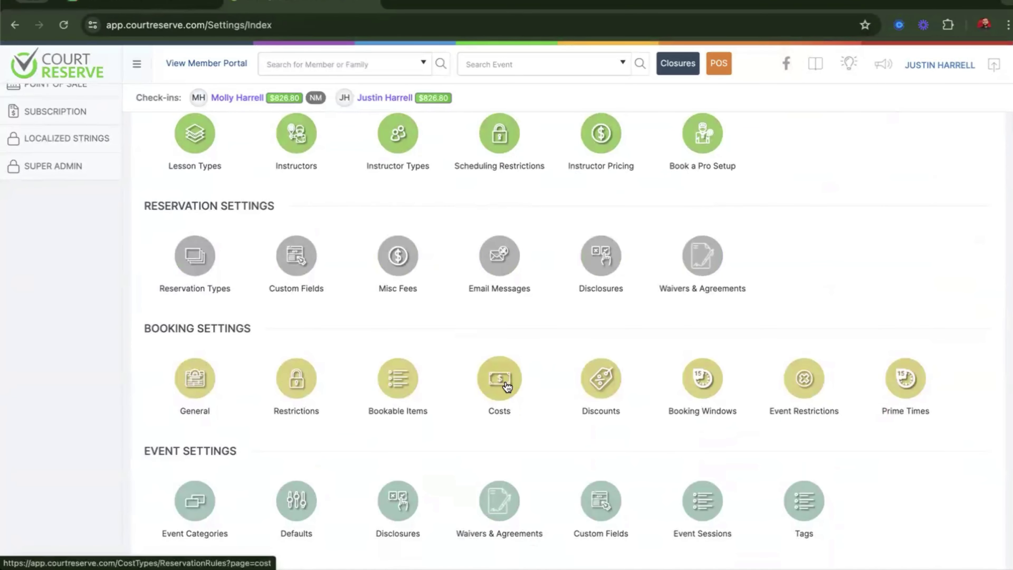
# Review the Court Costs table, with Indoor courts at 4 and Ball Machine at 10 hourly.
pyautogui.click(506, 386)
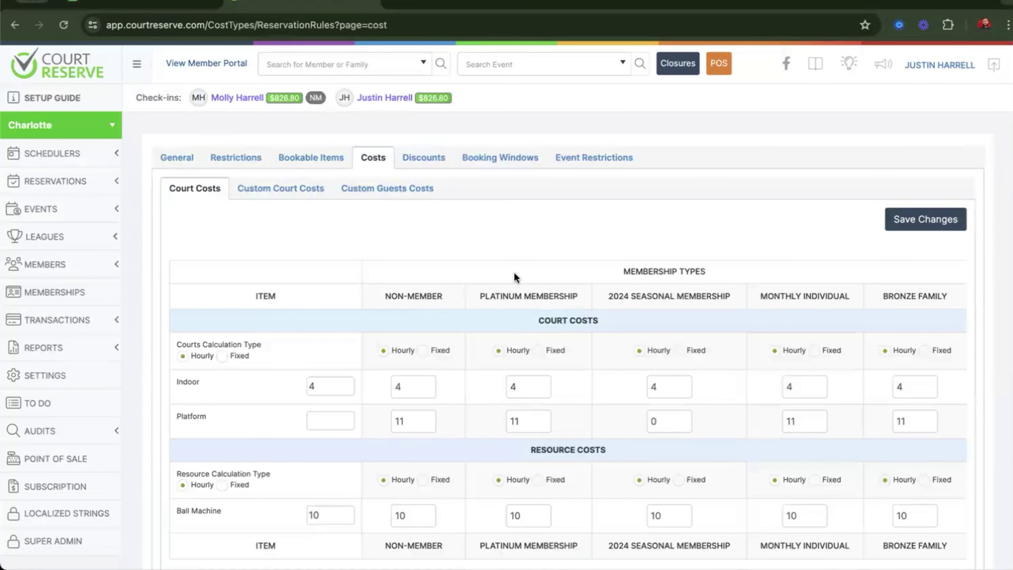
pyautogui.scroll(-3, 514, 273)
pyautogui.moveTo(537, 232); pyautogui.dragTo(609, 238)
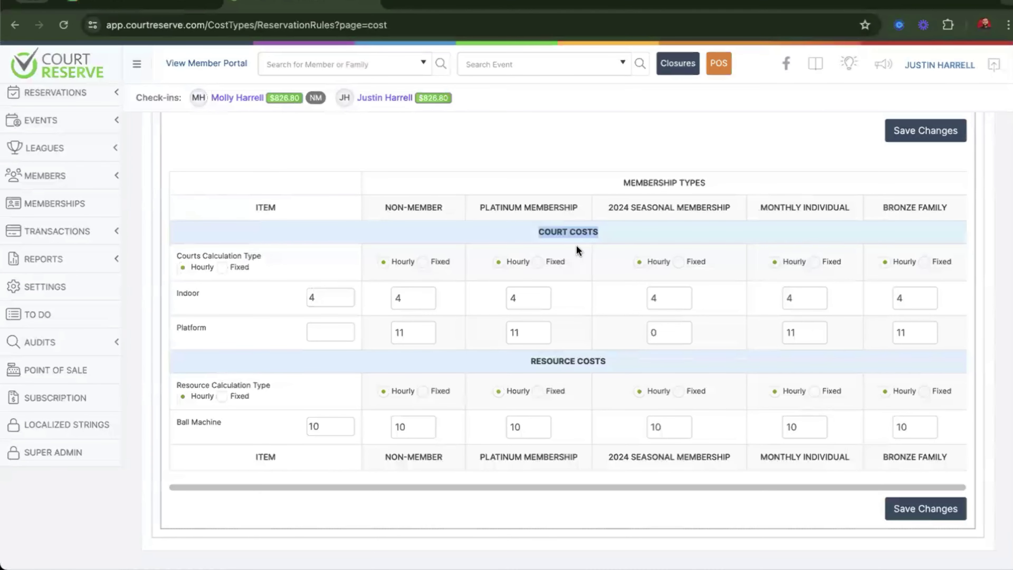
pyautogui.click(526, 335)
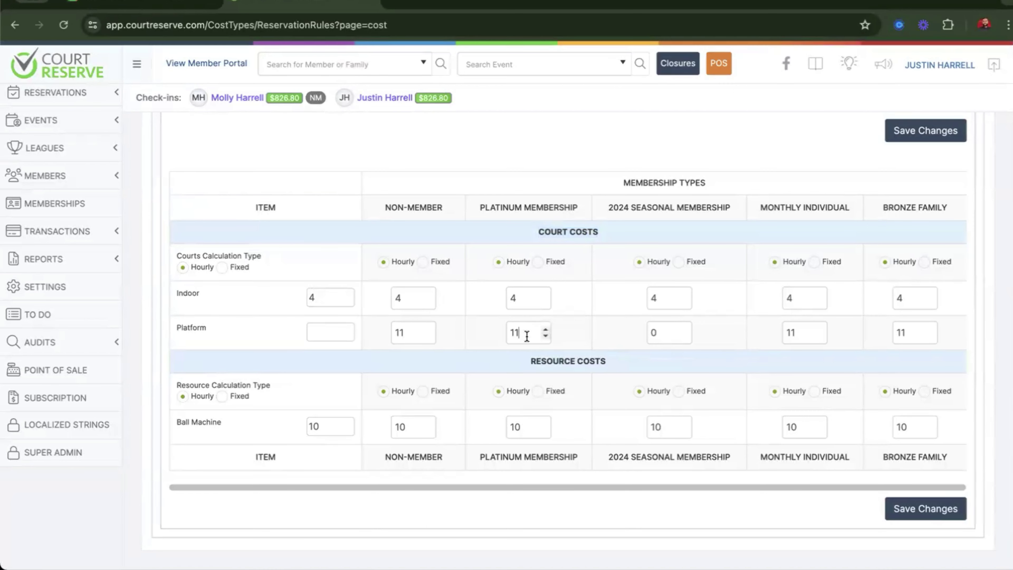
pyautogui.moveTo(611, 233); pyautogui.dragTo(532, 239)
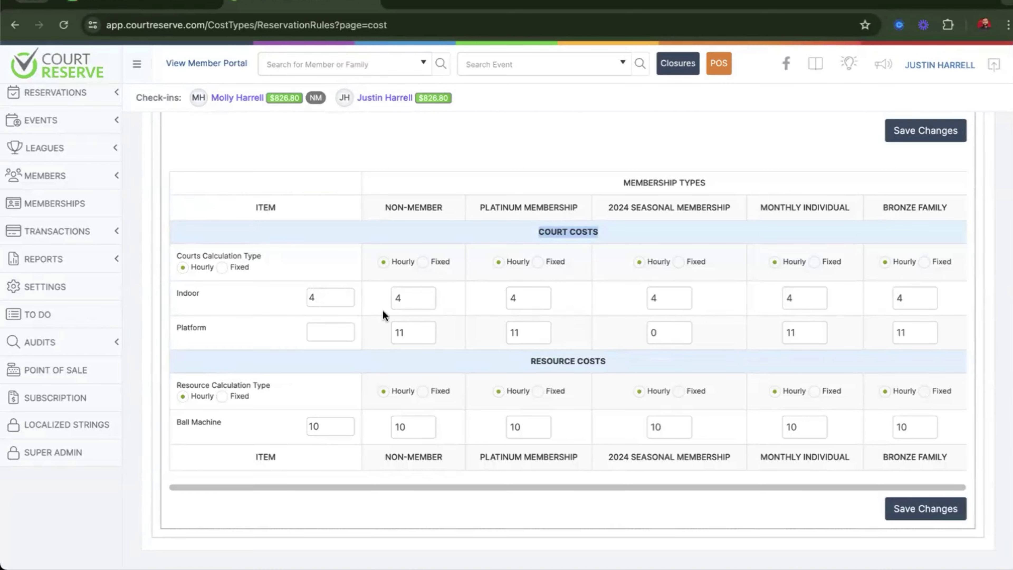
pyautogui.doubleClick(398, 299)
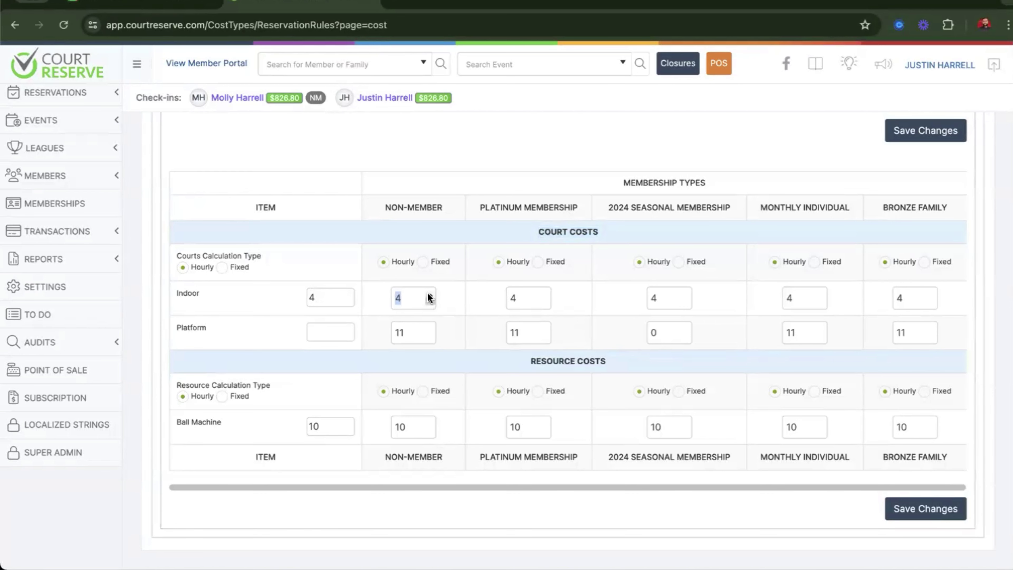
pyautogui.click(458, 285)
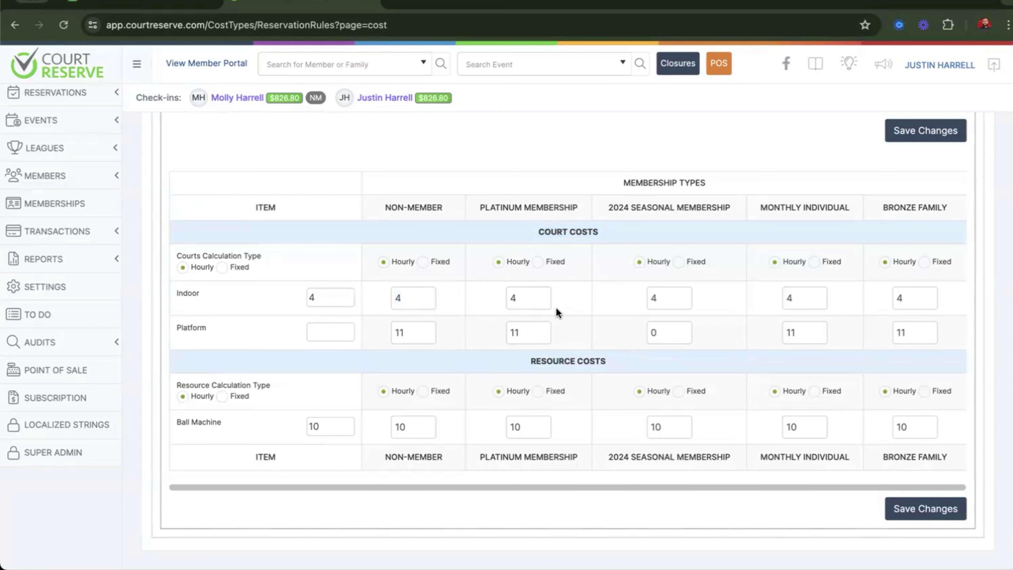
pyautogui.scroll(1, 566, 308)
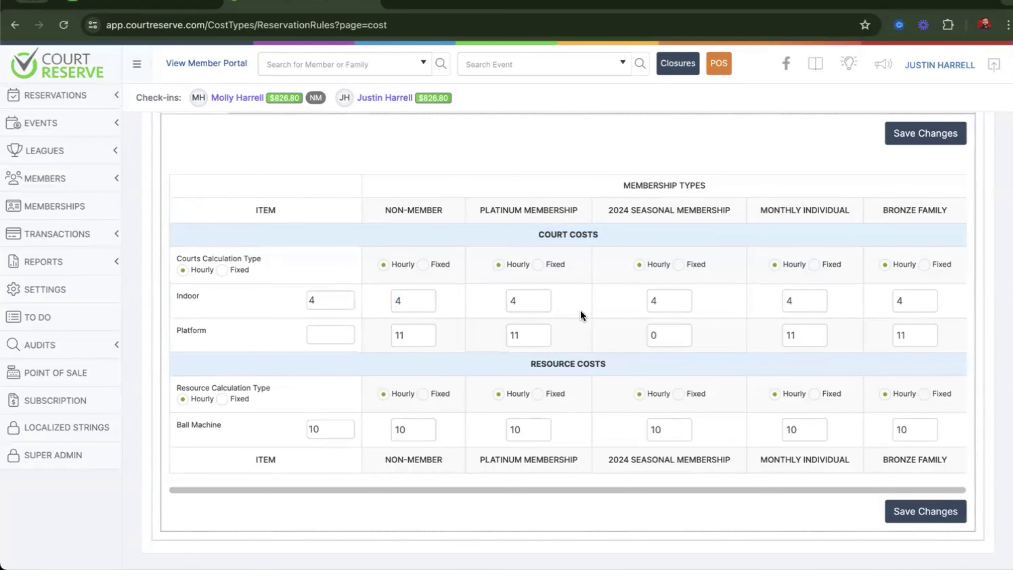
# Change the Platinum Membership Indoor court cost from 4 to 14.
pyautogui.click(517, 303)
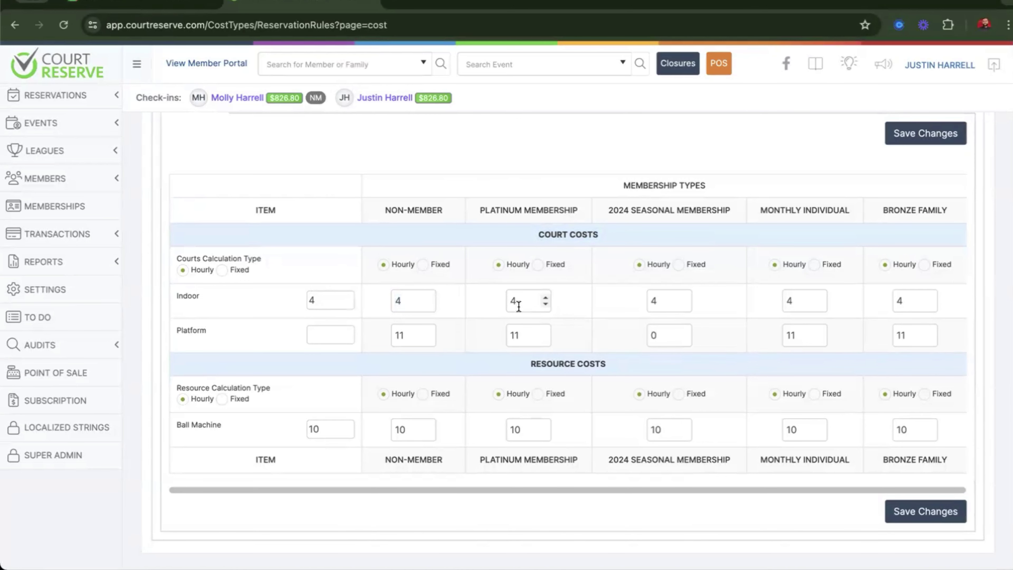
pyautogui.press('BackSpace')
pyautogui.write('14')
pyautogui.scroll(3, 518, 306)
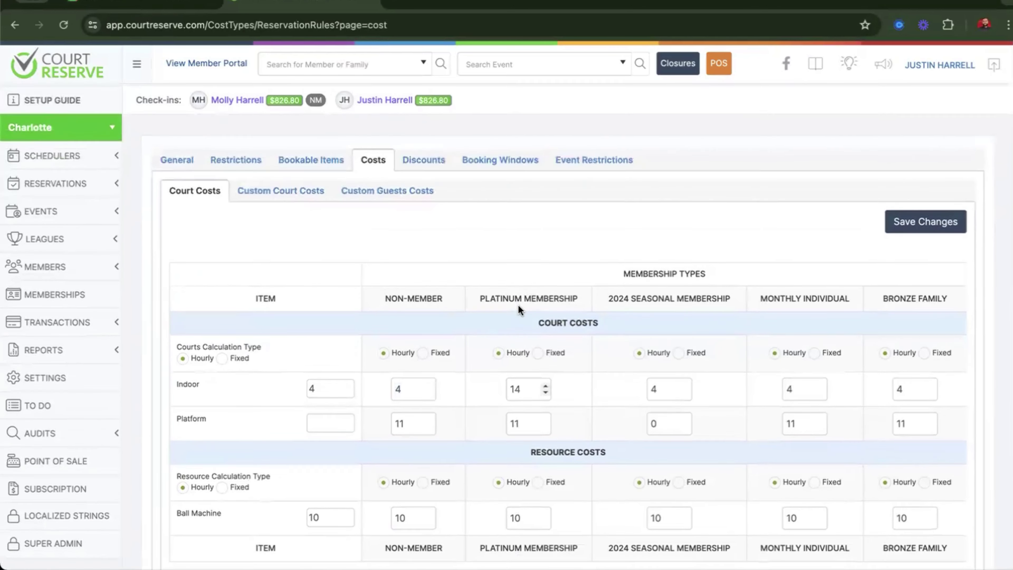
pyautogui.click(58, 379)
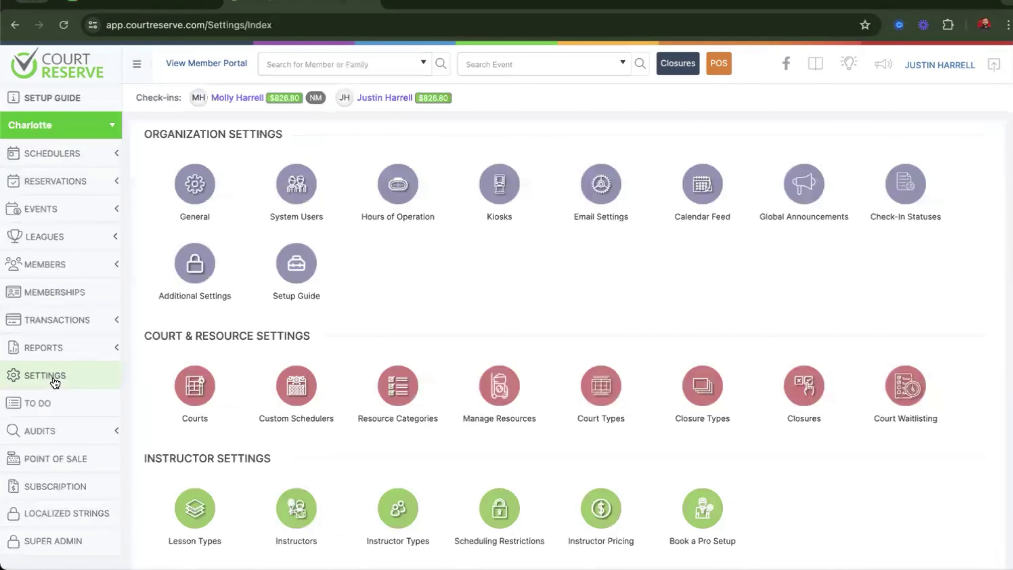
pyautogui.scroll(-6, 55, 383)
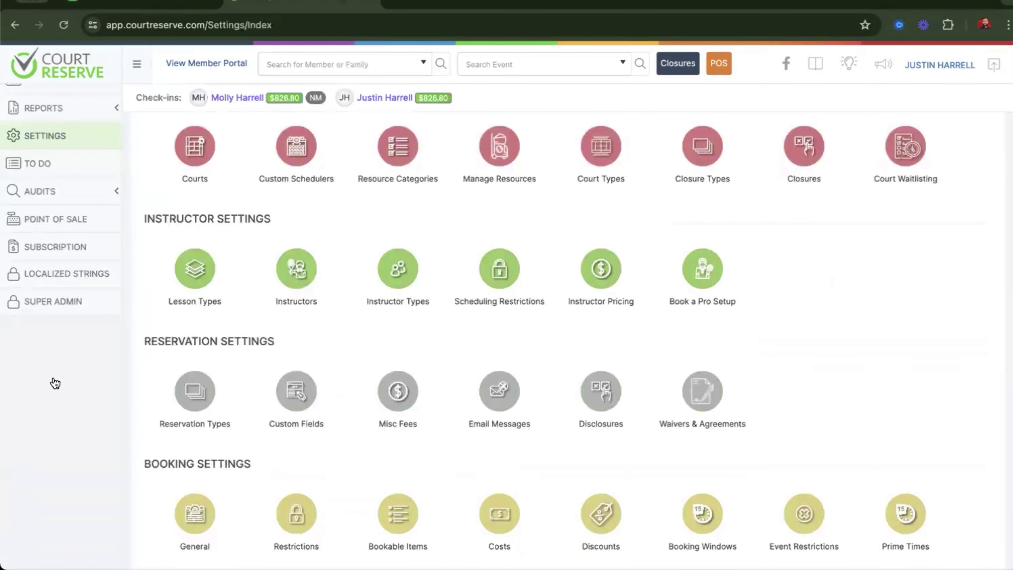
pyautogui.scroll(-4, 55, 383)
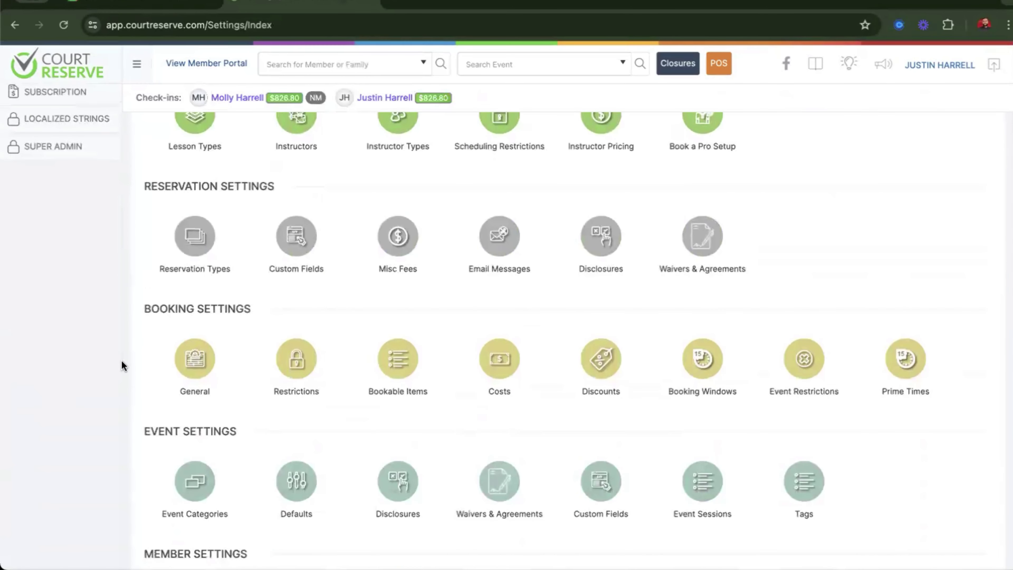
pyautogui.click(205, 370)
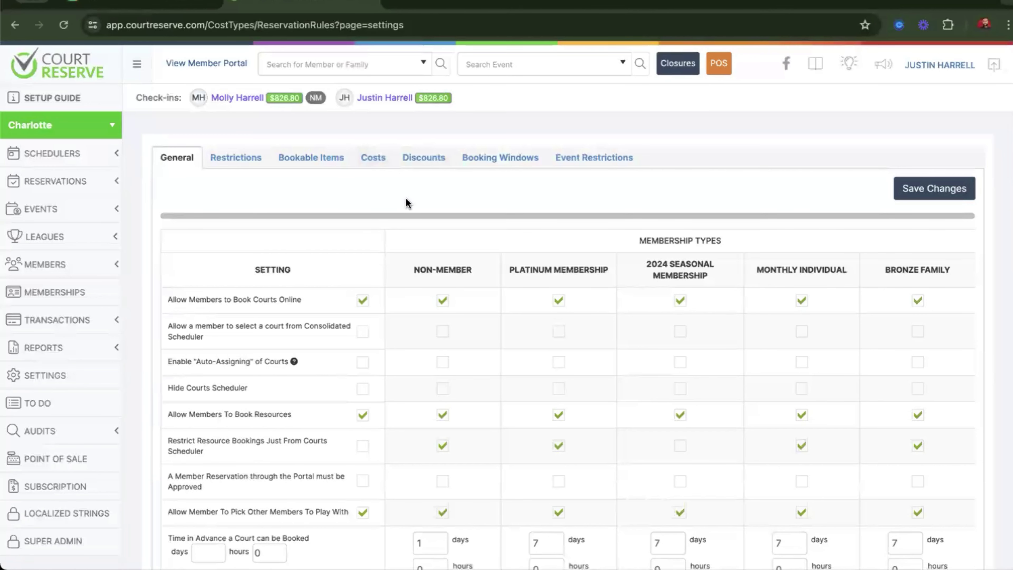
pyautogui.scroll(-2, 407, 203)
pyautogui.moveTo(314, 213); pyautogui.dragTo(167, 216)
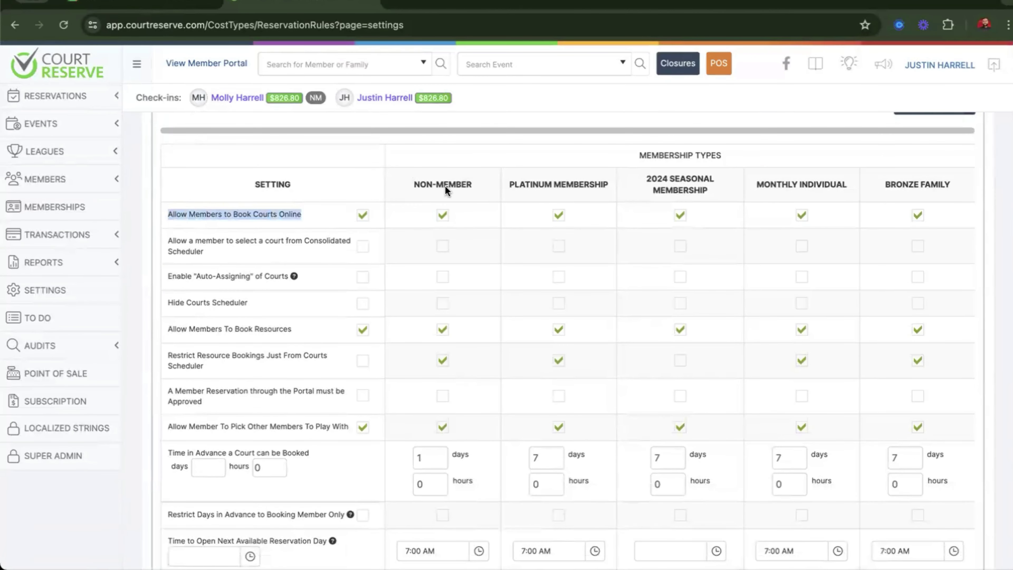
pyautogui.scroll(-4, 441, 177)
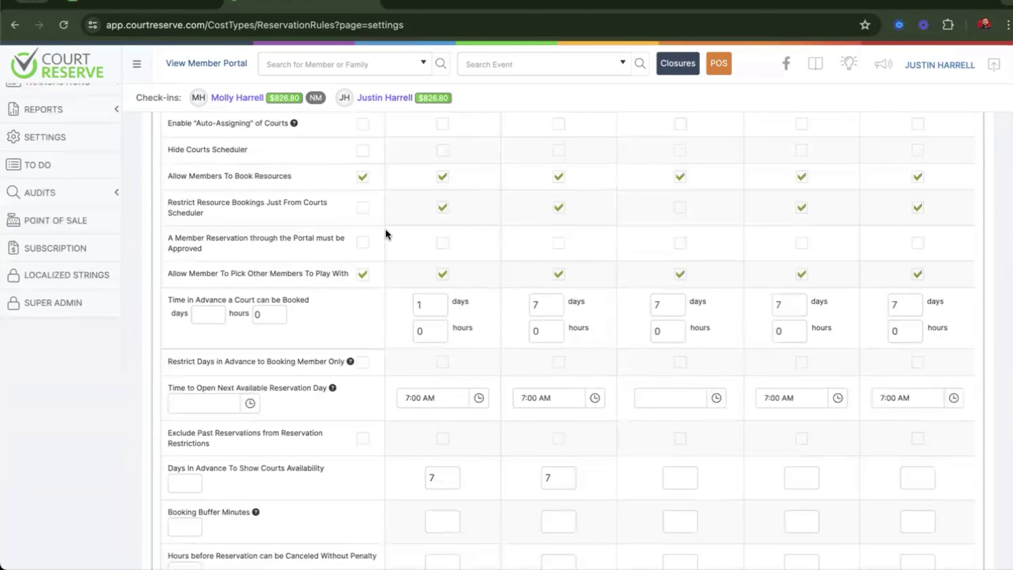
pyautogui.moveTo(313, 300); pyautogui.dragTo(158, 302)
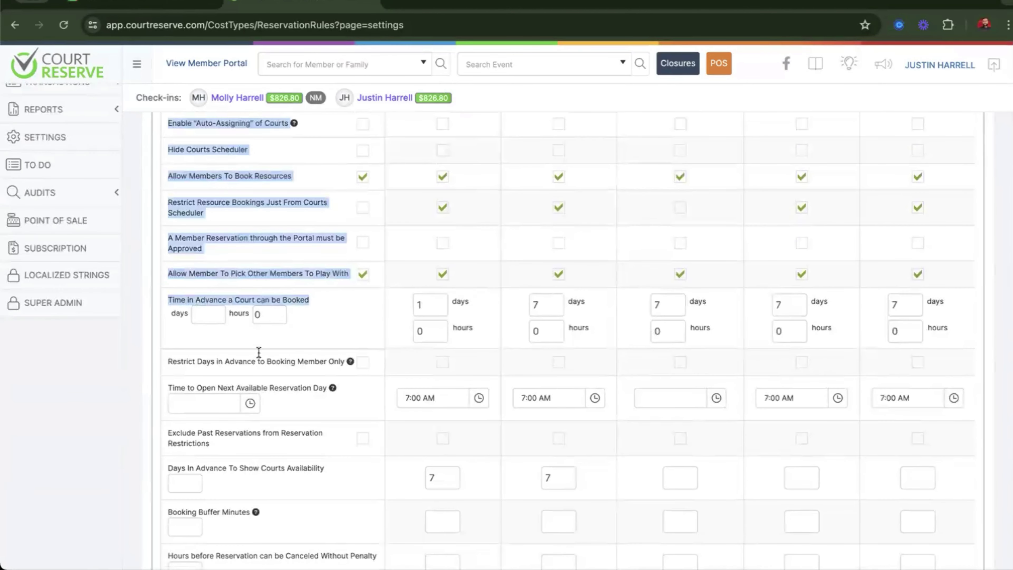
pyautogui.click(354, 364)
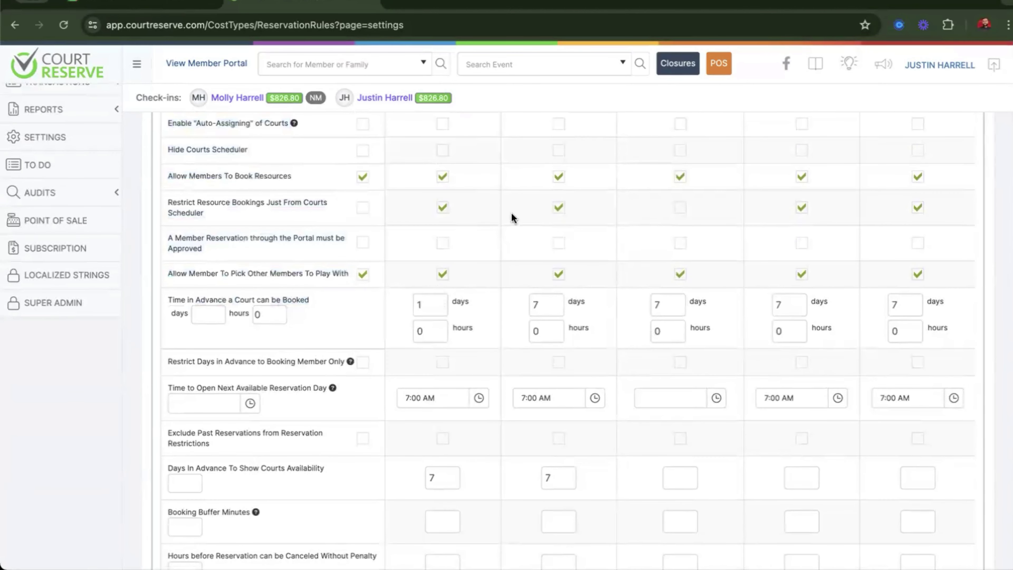
pyautogui.scroll(-11, 523, 372)
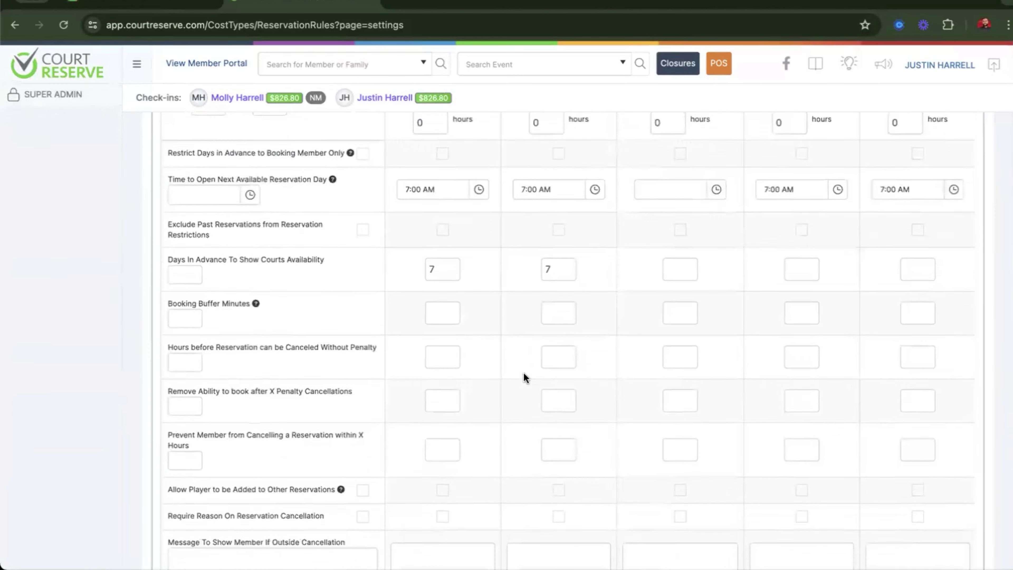
pyautogui.scroll(-3, 523, 378)
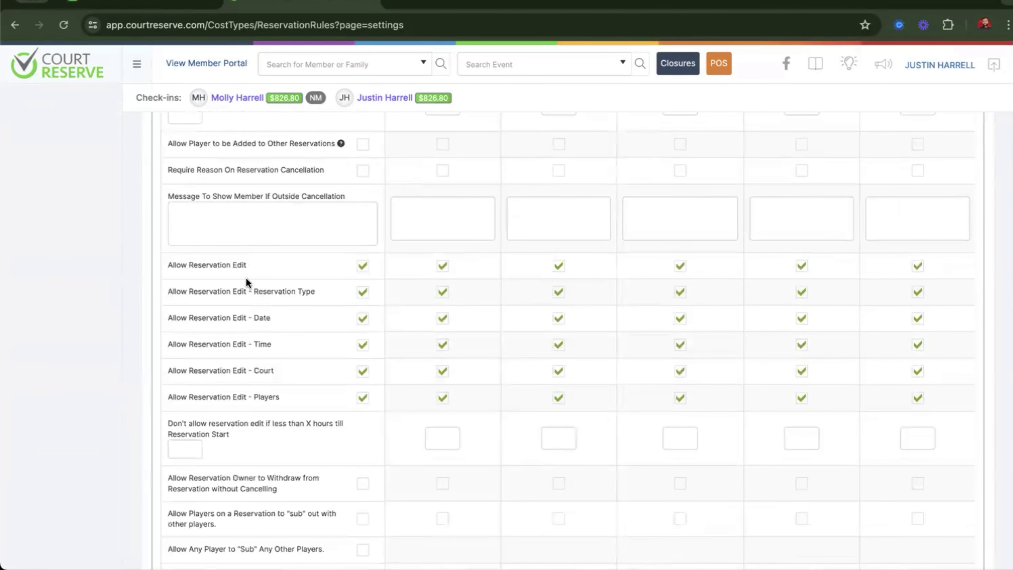
pyautogui.moveTo(256, 264); pyautogui.dragTo(161, 262)
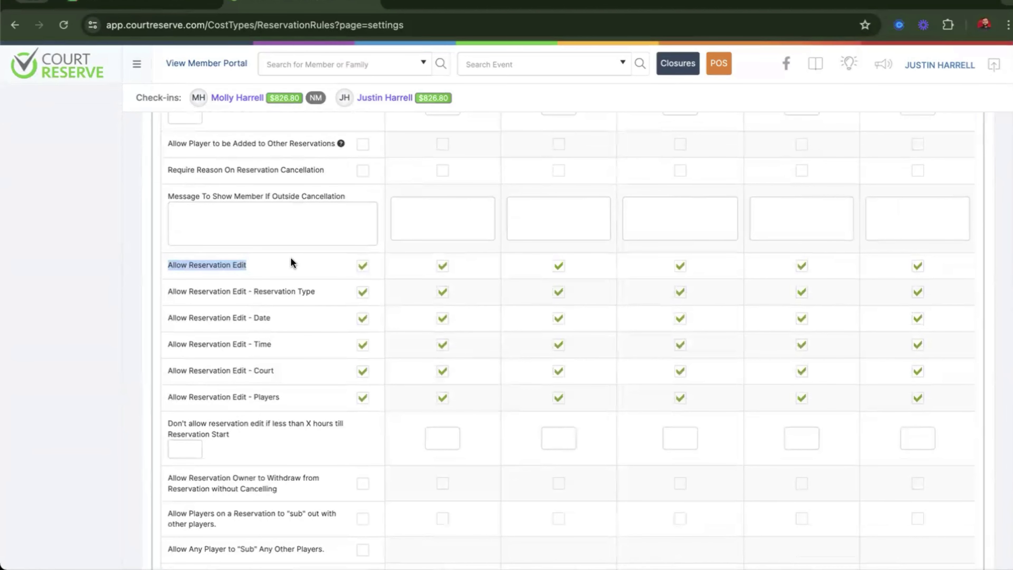
pyautogui.scroll(-5, 293, 262)
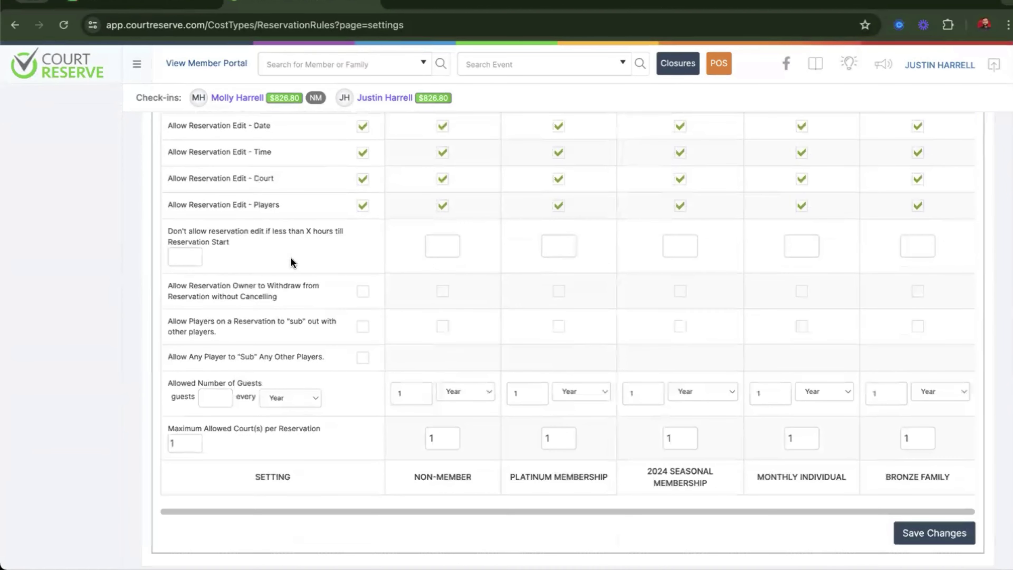
pyautogui.scroll(10, 293, 263)
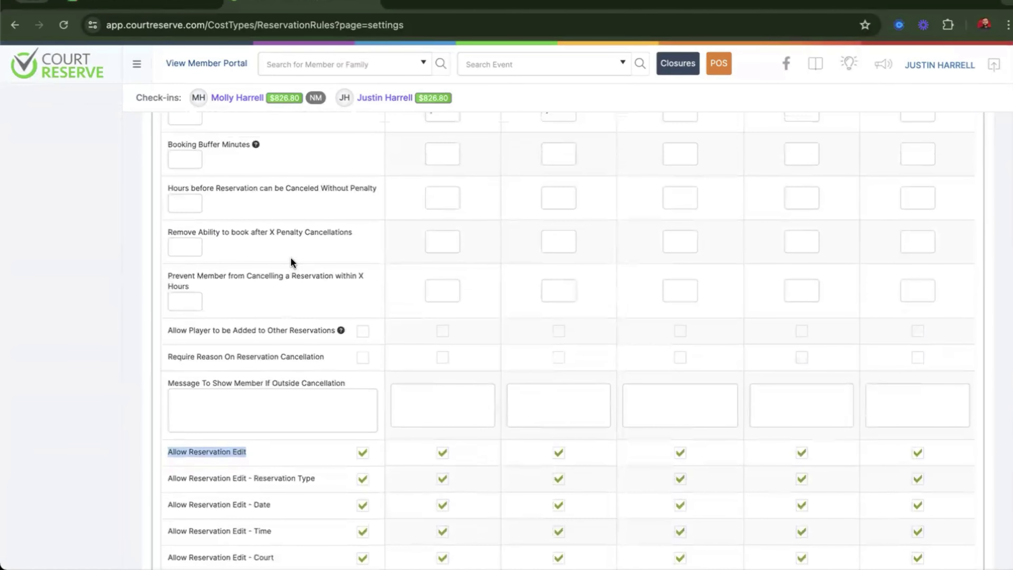
pyautogui.moveTo(365, 247); pyautogui.dragTo(280, 247)
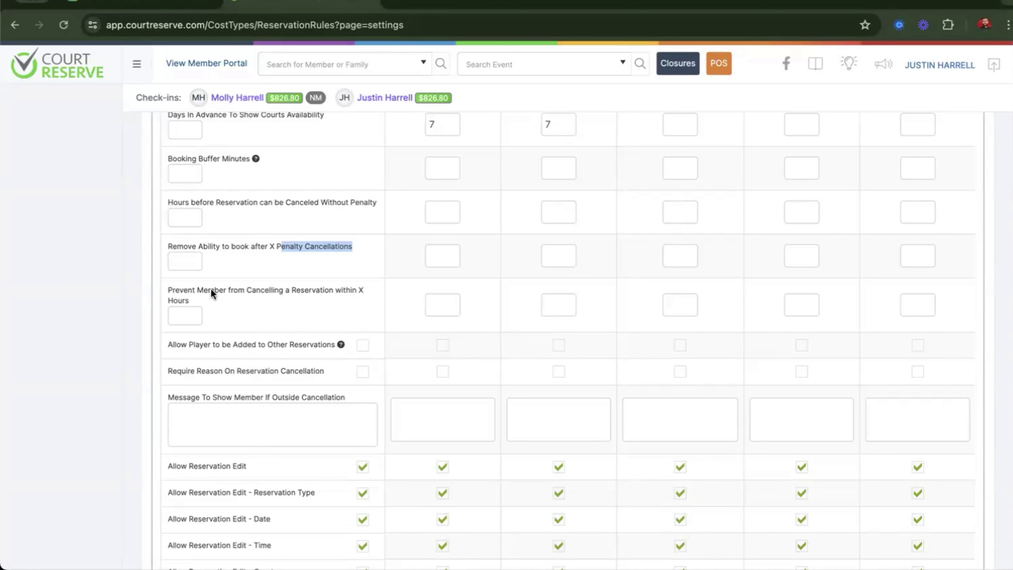
pyautogui.click(184, 262)
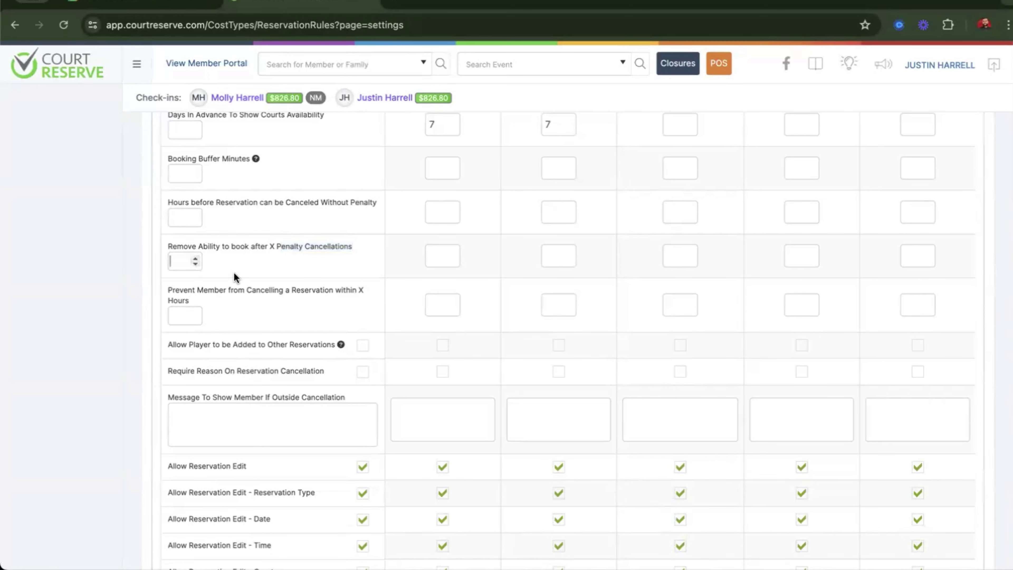
pyautogui.write('2')
pyautogui.press('BackSpace')
pyautogui.click(278, 248)
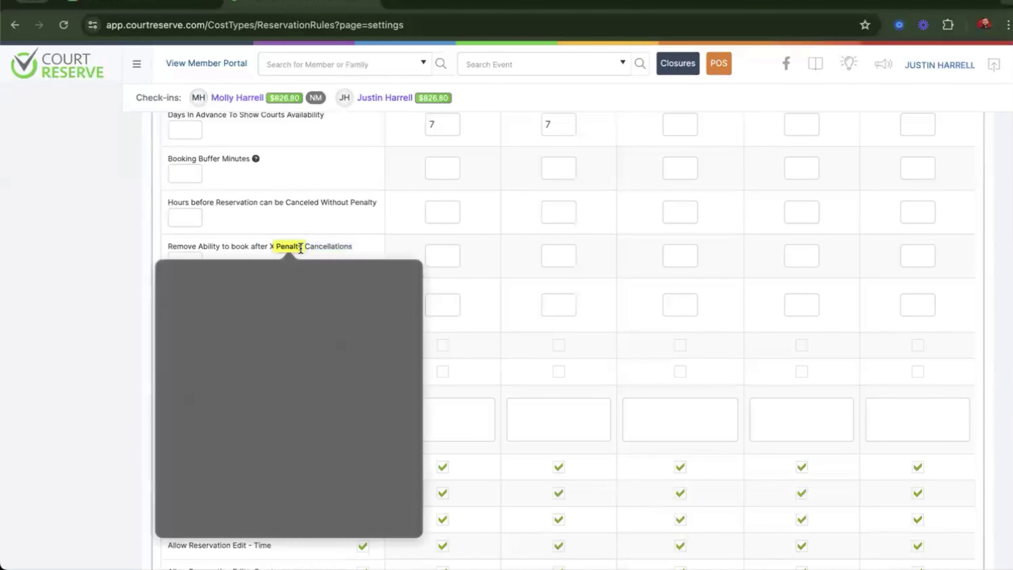
pyautogui.click(317, 235)
pyautogui.scroll(12, 316, 231)
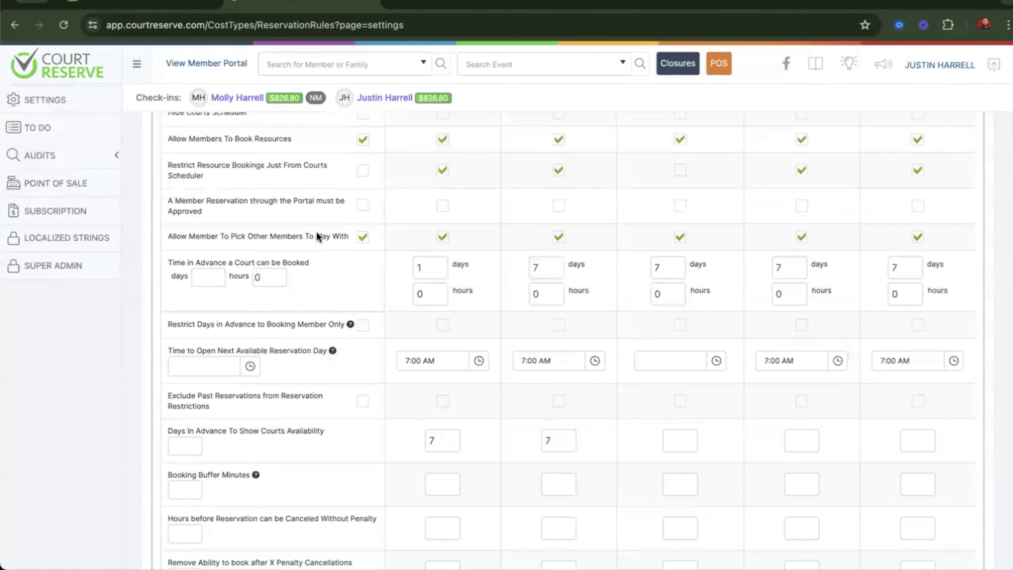
pyautogui.click(53, 361)
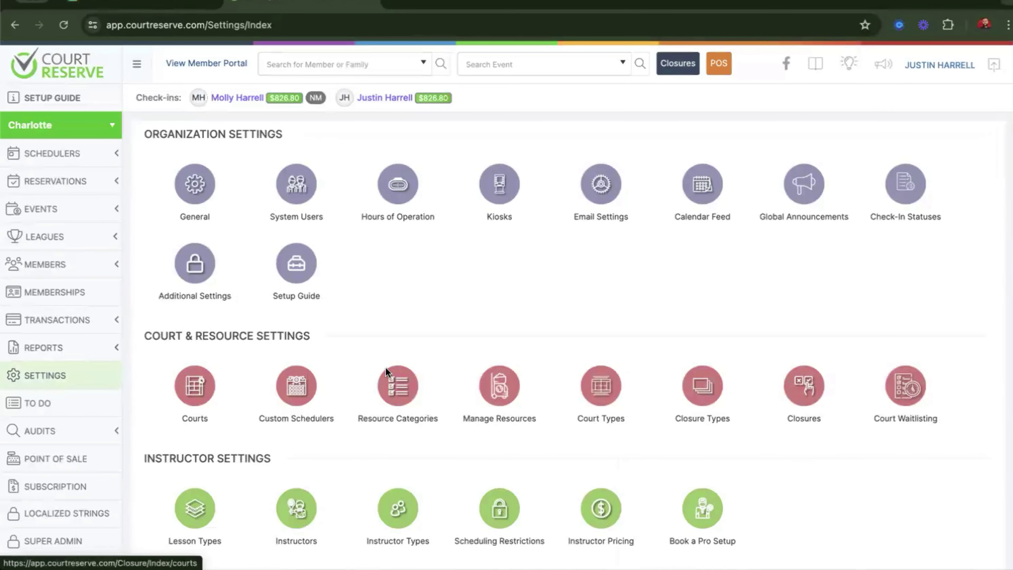
pyautogui.scroll(-15, 386, 367)
pyautogui.scroll(-2, 385, 372)
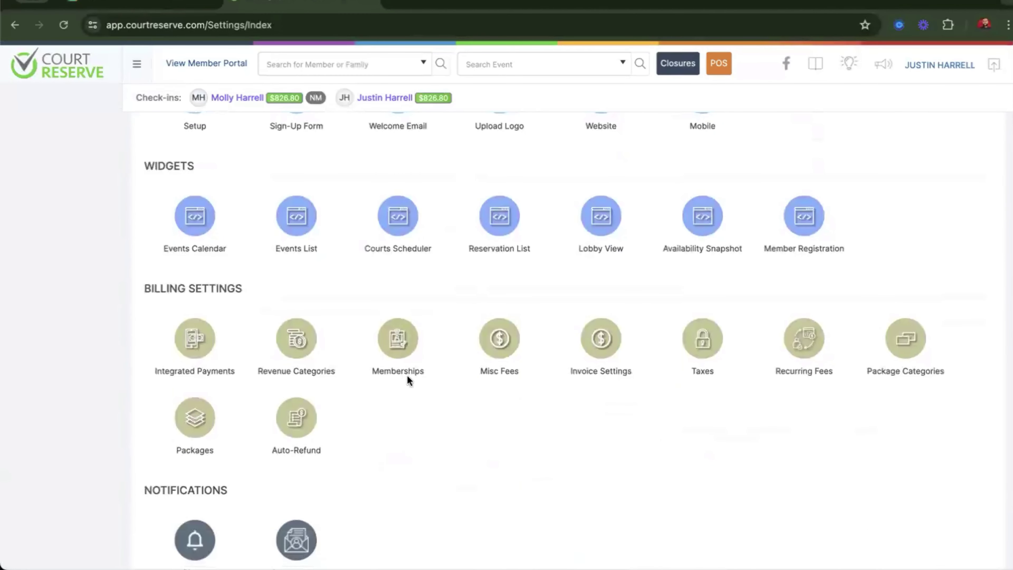
pyautogui.moveTo(246, 290); pyautogui.dragTo(144, 297)
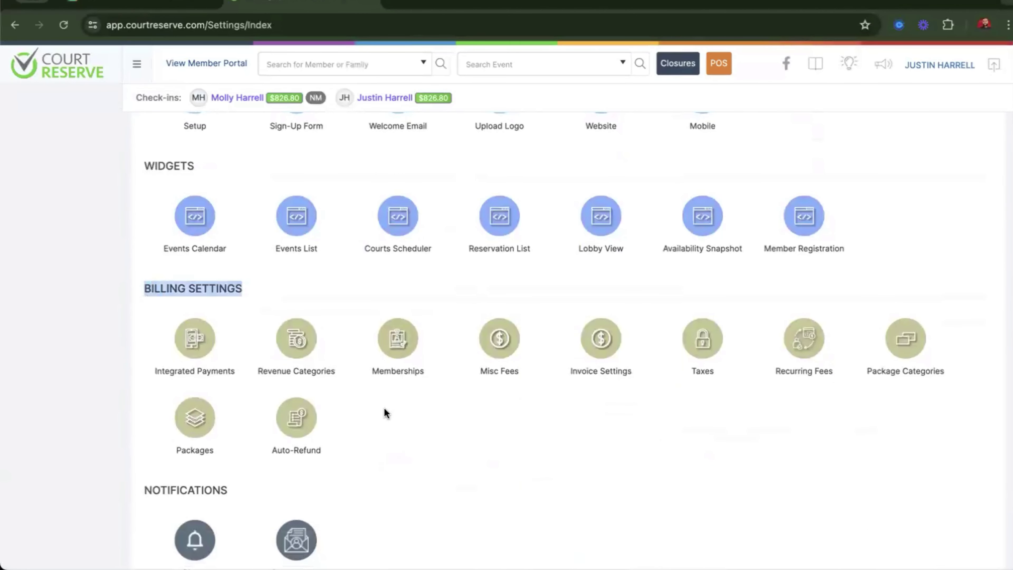
pyautogui.click(300, 403)
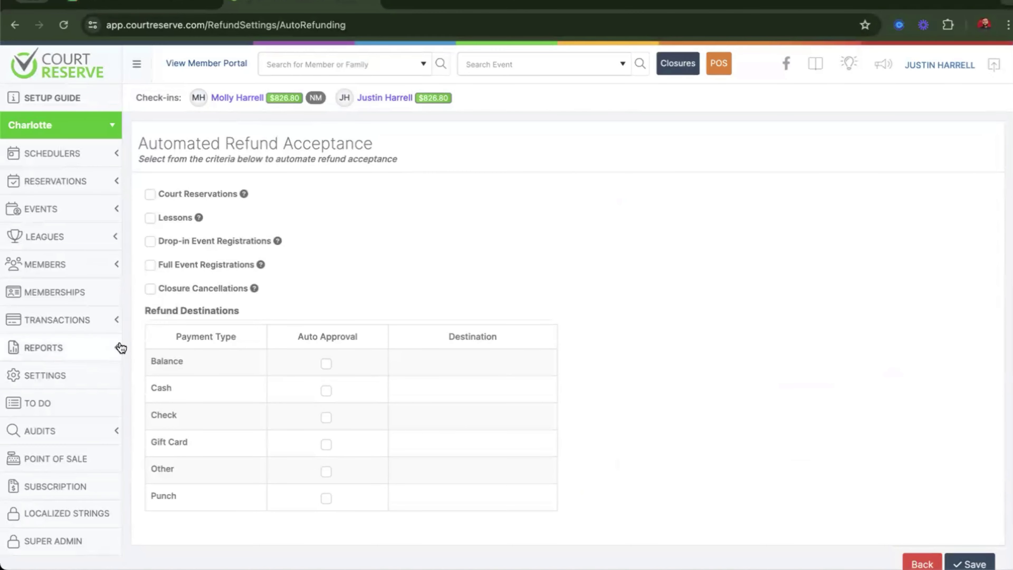
pyautogui.click(100, 324)
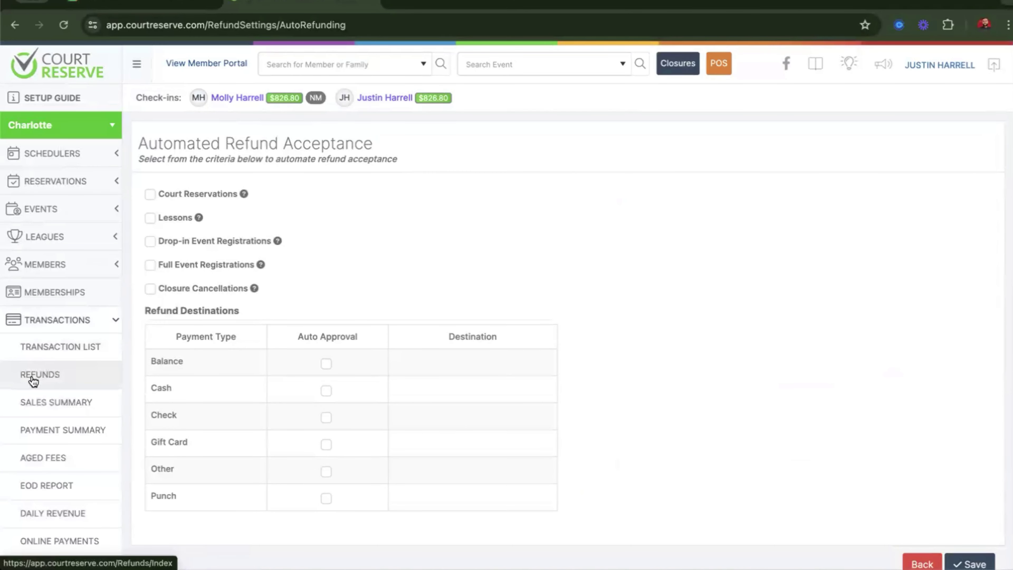
pyautogui.click(39, 380)
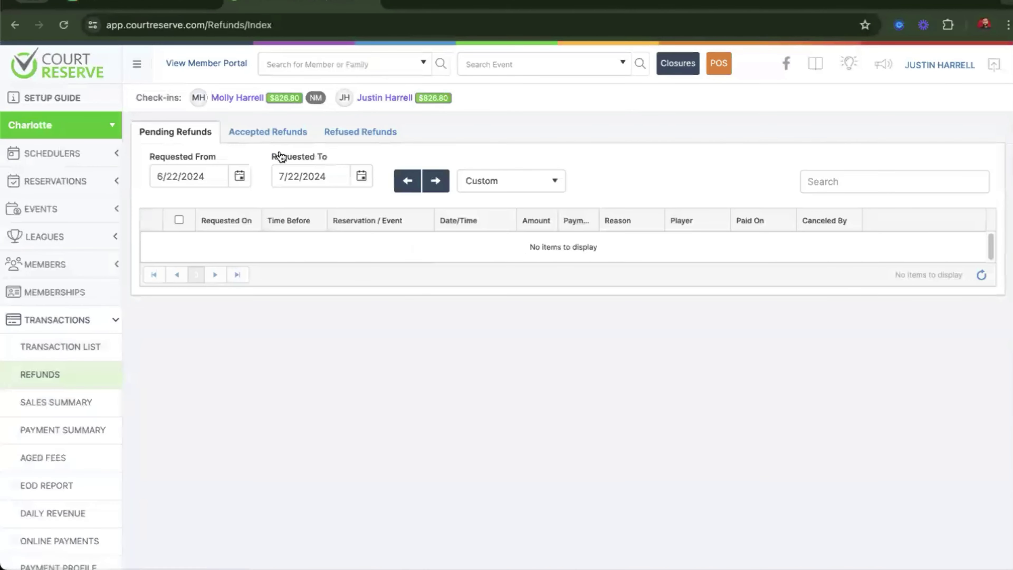
pyautogui.scroll(-10, 166, 267)
pyautogui.click(83, 390)
pyautogui.scroll(-15, 506, 442)
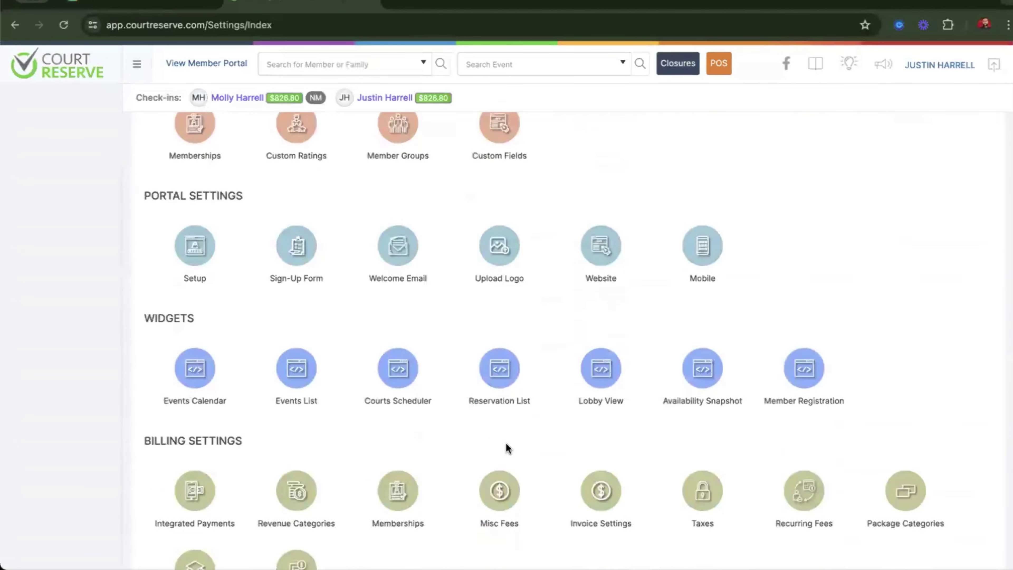
pyautogui.scroll(-2, 506, 443)
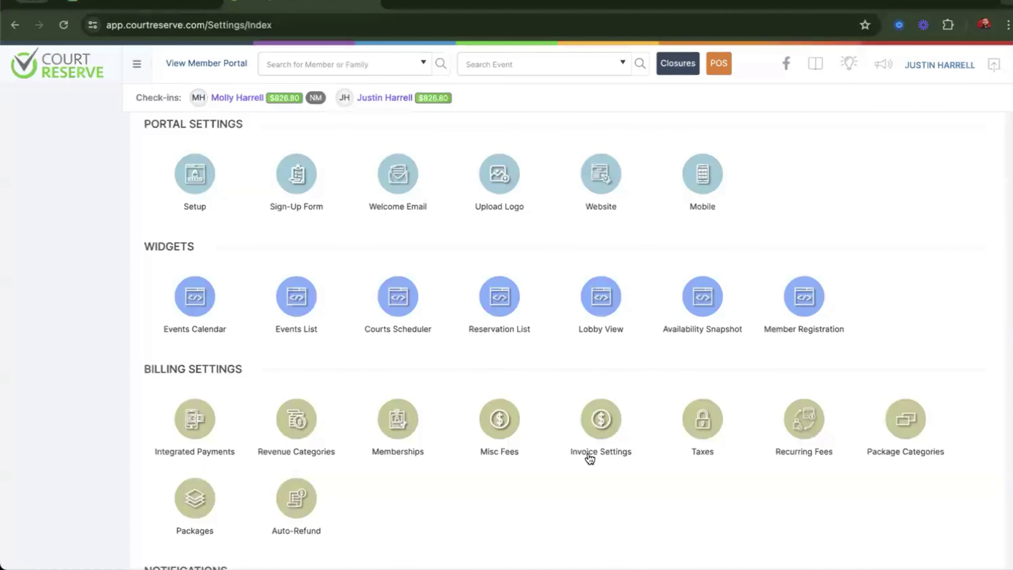
pyautogui.scroll(-8, 587, 452)
pyautogui.click(299, 297)
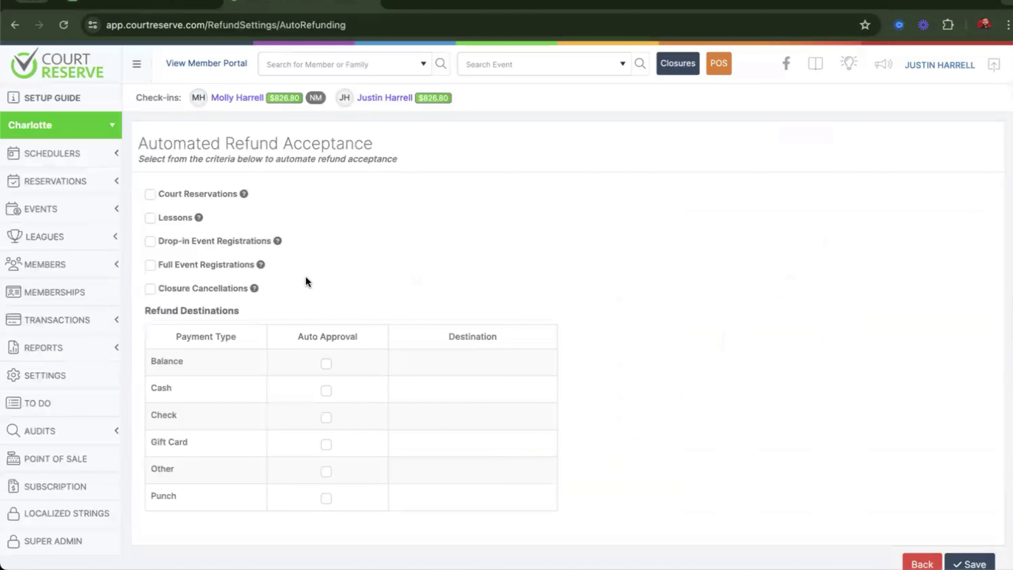
# Auto-refund court reservations cancelled 72 hours ahead, with auto-approval for refunds to Balance.
pyautogui.click(150, 195)
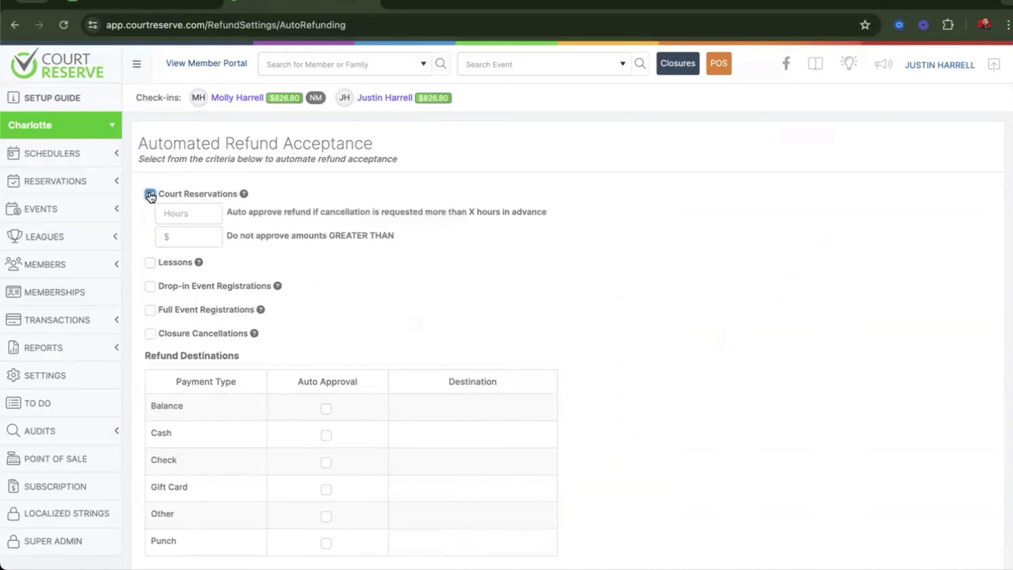
pyautogui.click(166, 213)
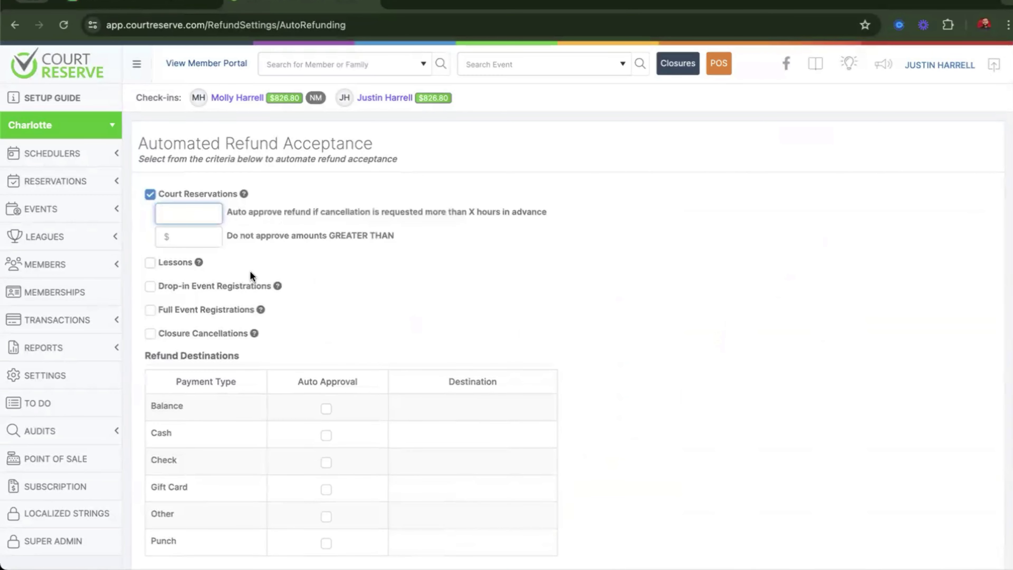
pyautogui.write('72')
pyautogui.click(402, 345)
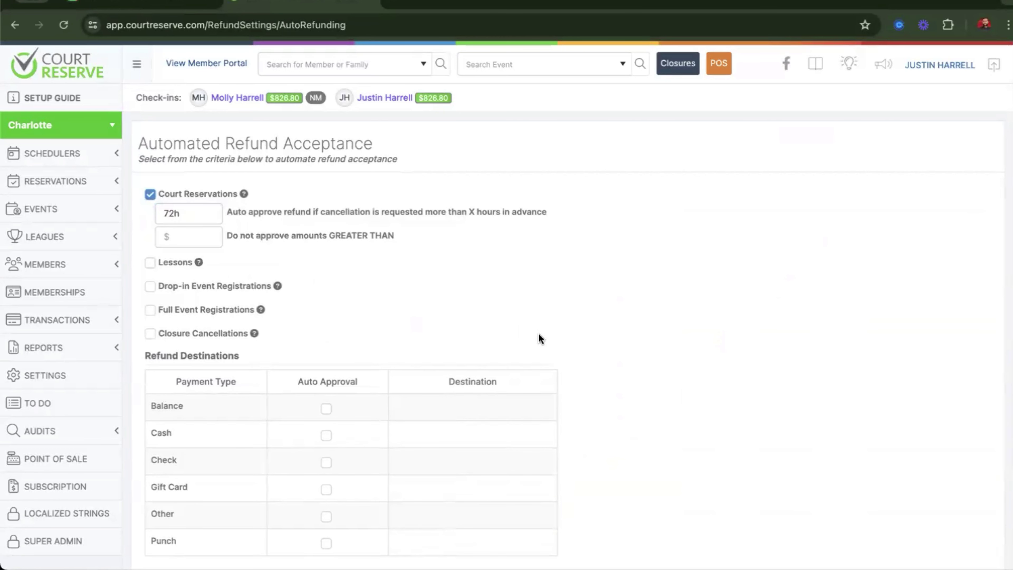
pyautogui.scroll(-2, 373, 352)
pyautogui.click(327, 331)
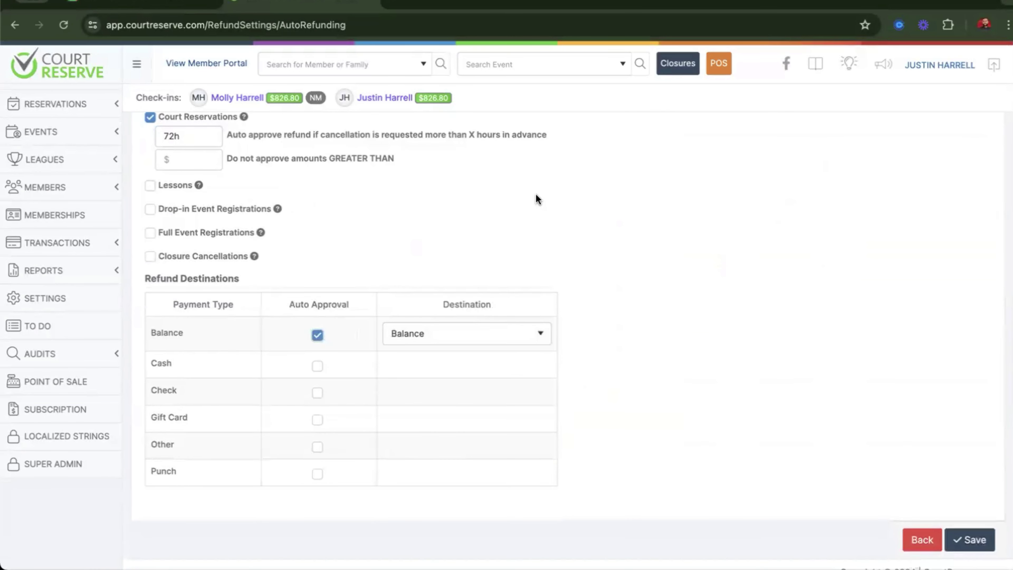
pyautogui.scroll(2, 536, 193)
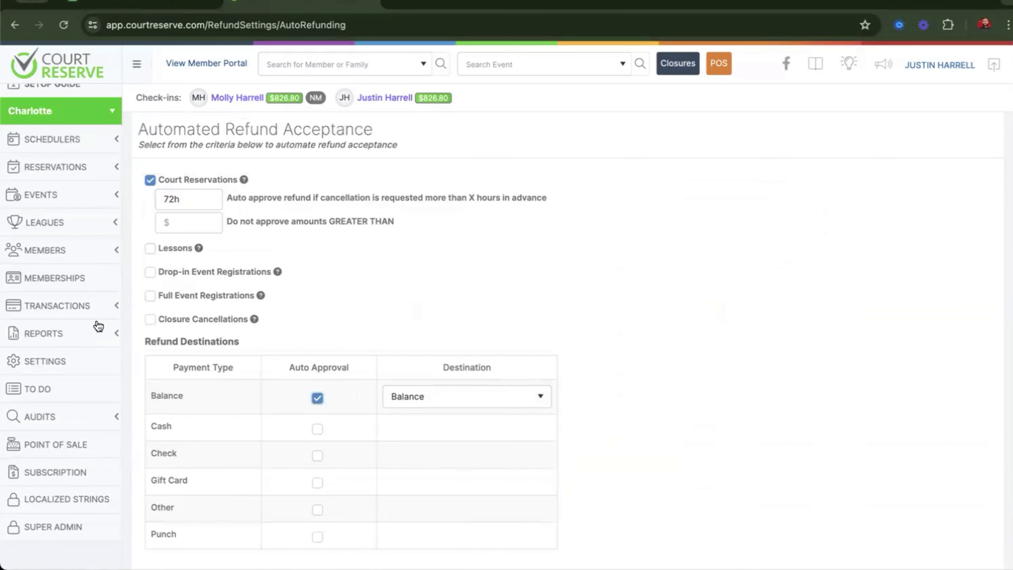
pyautogui.click(75, 360)
pyautogui.scroll(-3, 606, 247)
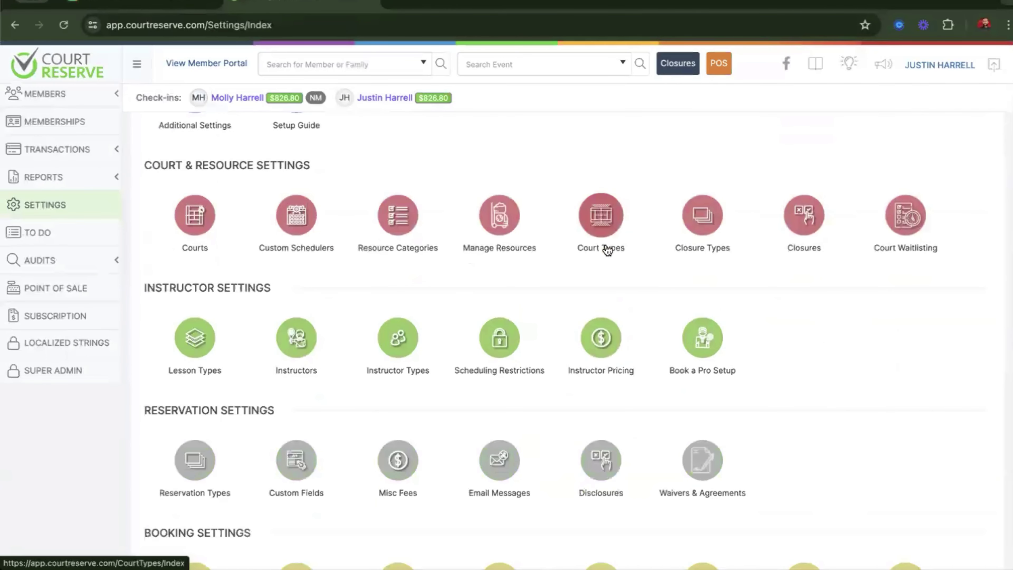
# Expand Events in the sidebar and open a blank Create Event form.
pyautogui.scroll(3, 608, 250)
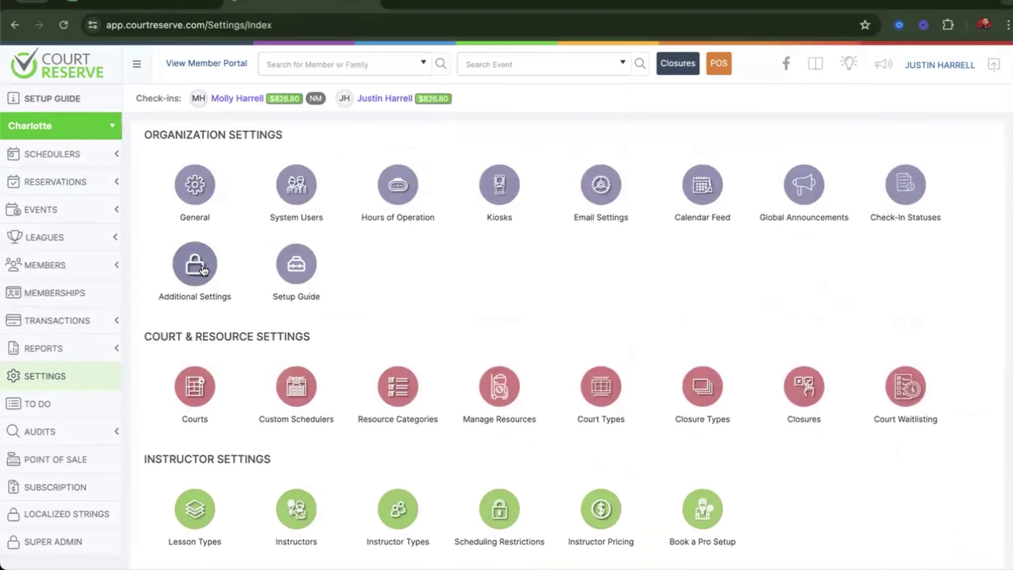
pyautogui.click(94, 212)
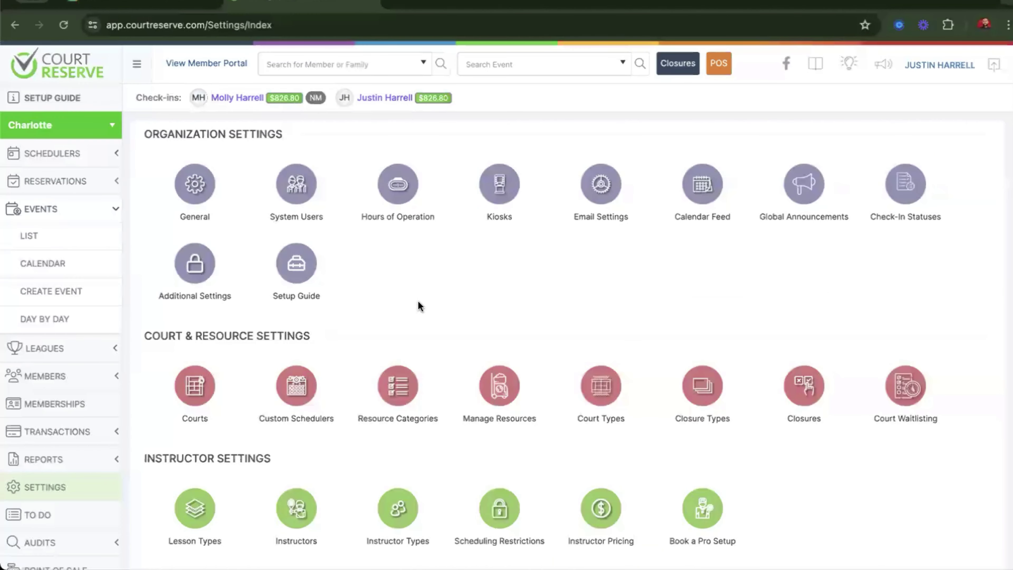
pyautogui.scroll(-5, 418, 302)
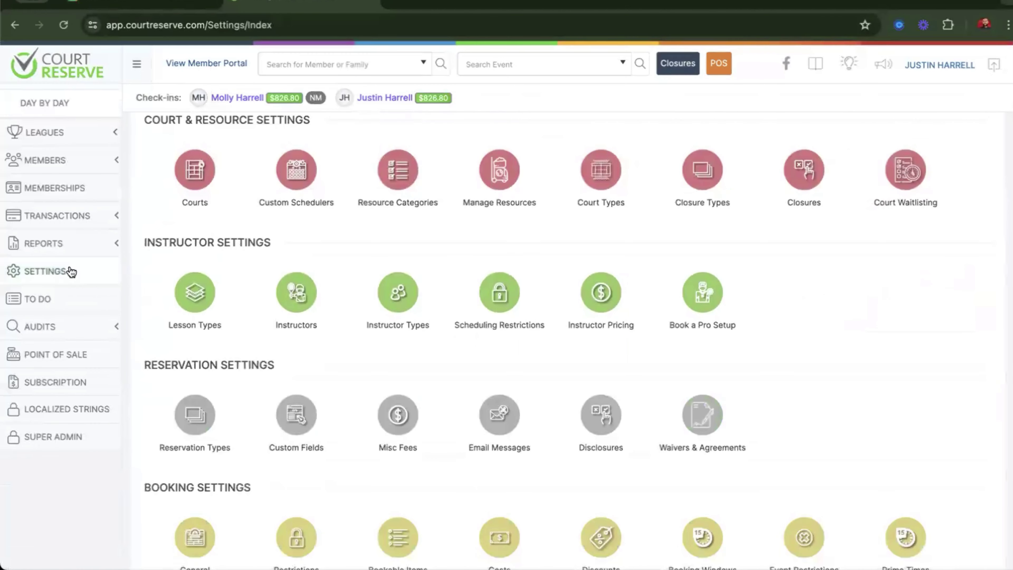
pyautogui.scroll(3, 68, 268)
pyautogui.scroll(1, 85, 182)
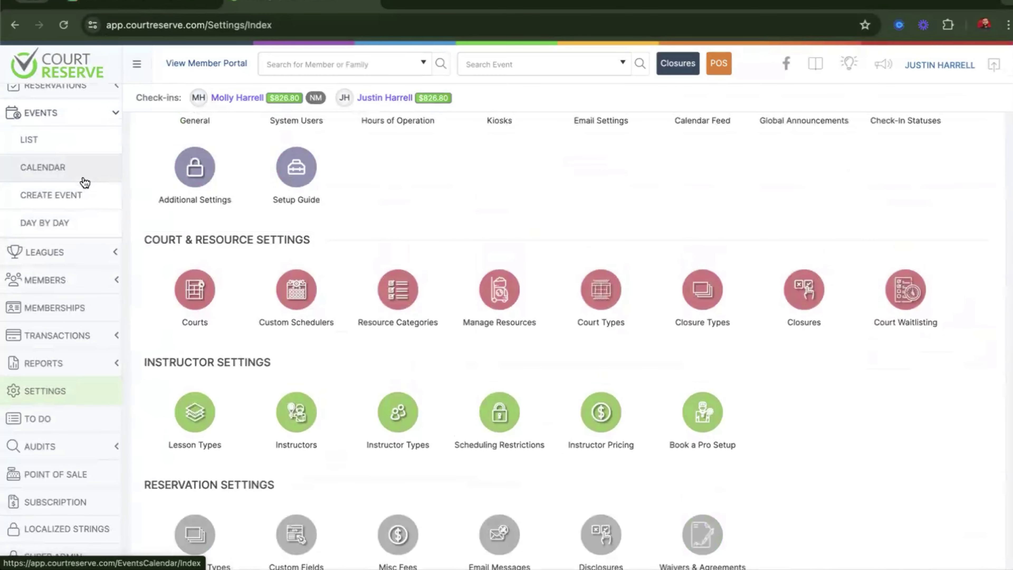
pyautogui.click(69, 200)
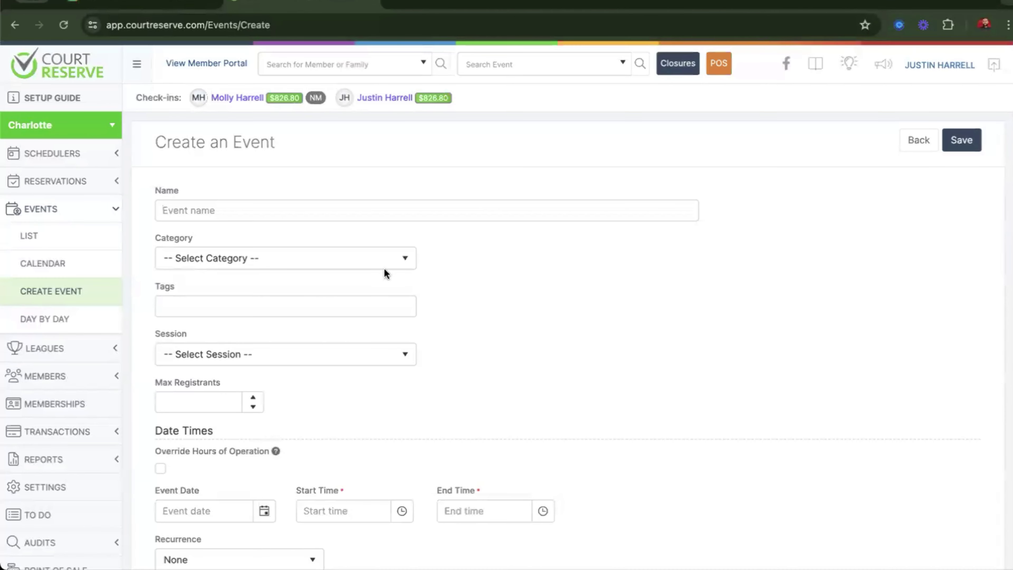
# Add the event category 'Afternoon Open Play', billed to Memberships + Events (GL-2000).
pyautogui.click(371, 271)
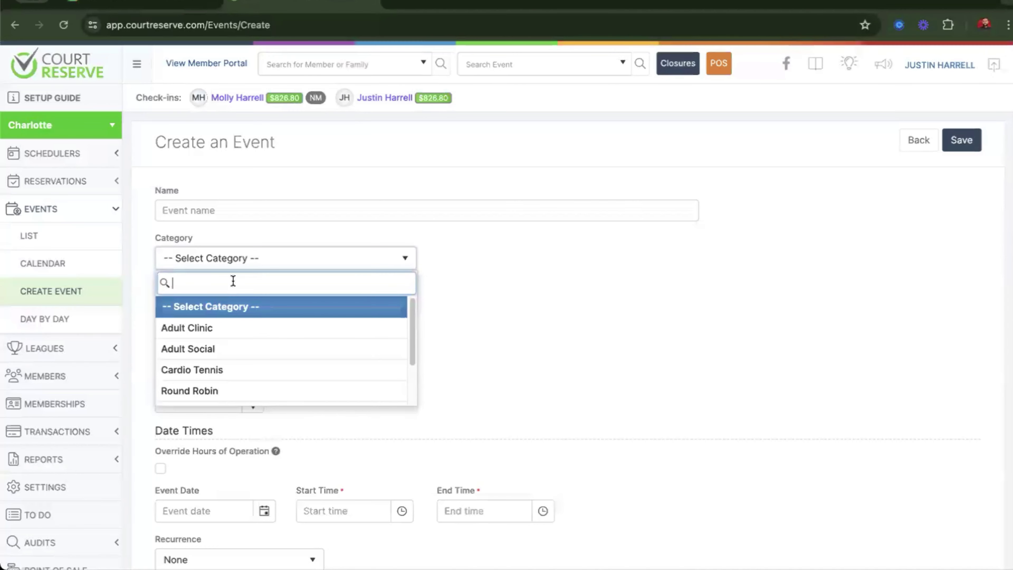
pyautogui.write('Afternoon Ope Play')
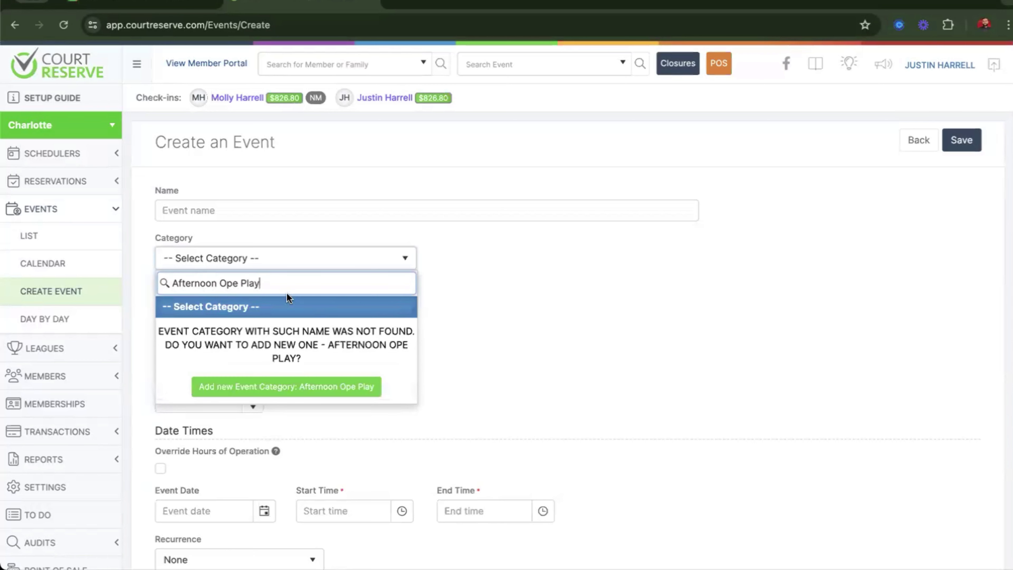
pyautogui.press('Left')
pyautogui.press('Left')
pyautogui.press('Left')
pyautogui.press('Left')
pyautogui.press('Left')
pyautogui.write('n')
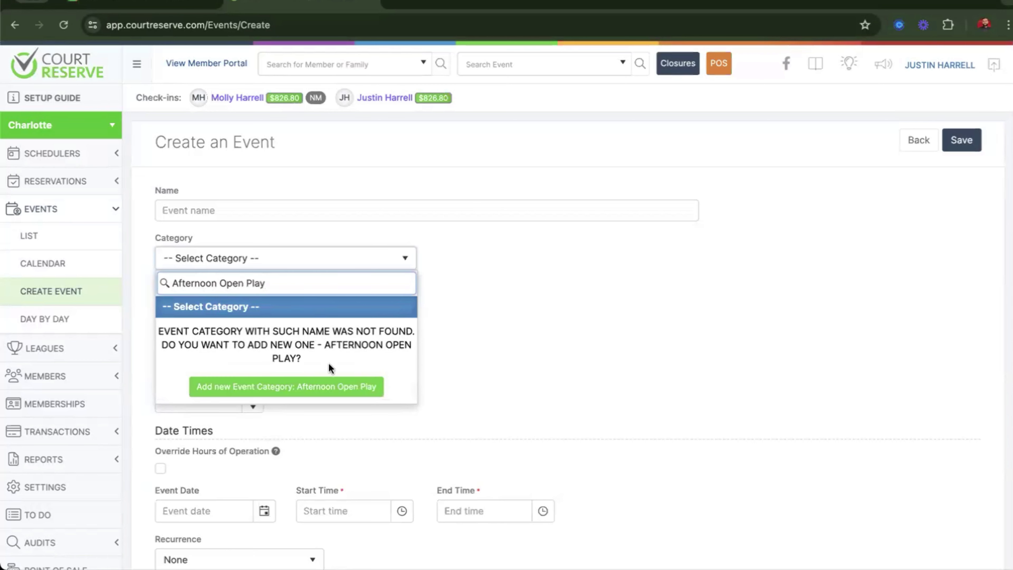
pyautogui.click(241, 387)
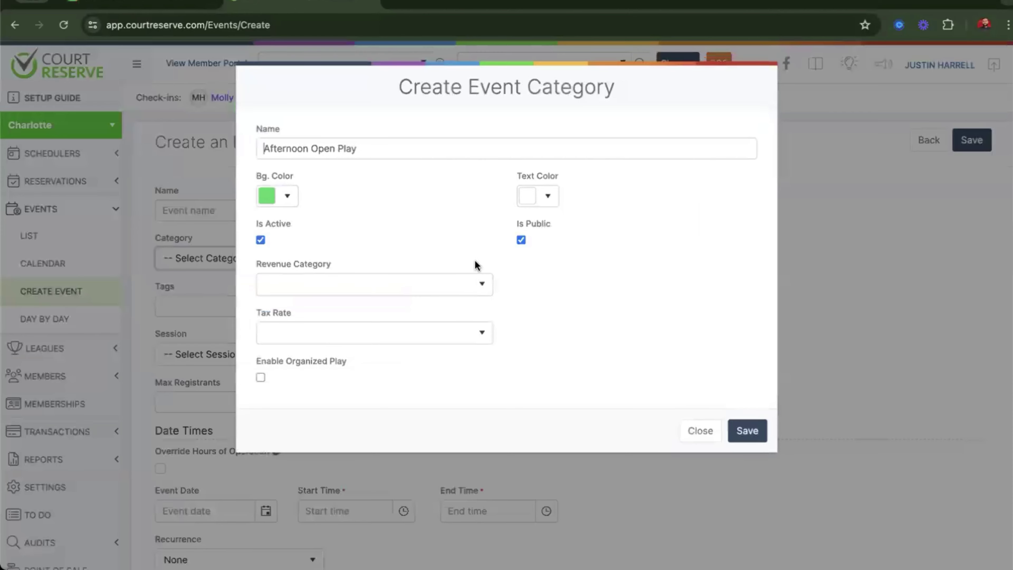
pyautogui.click(445, 288)
pyautogui.click(461, 374)
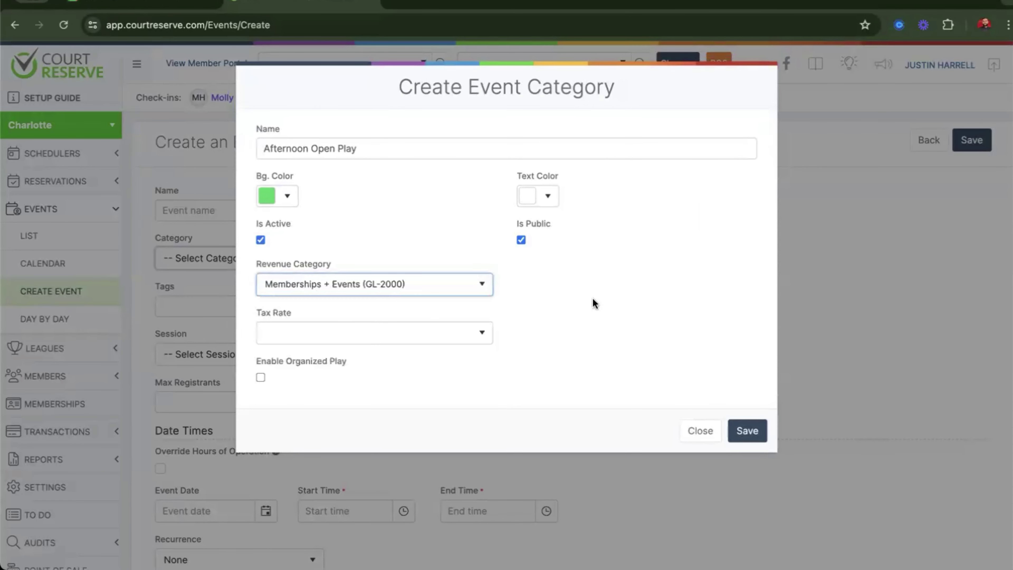
pyautogui.click(739, 436)
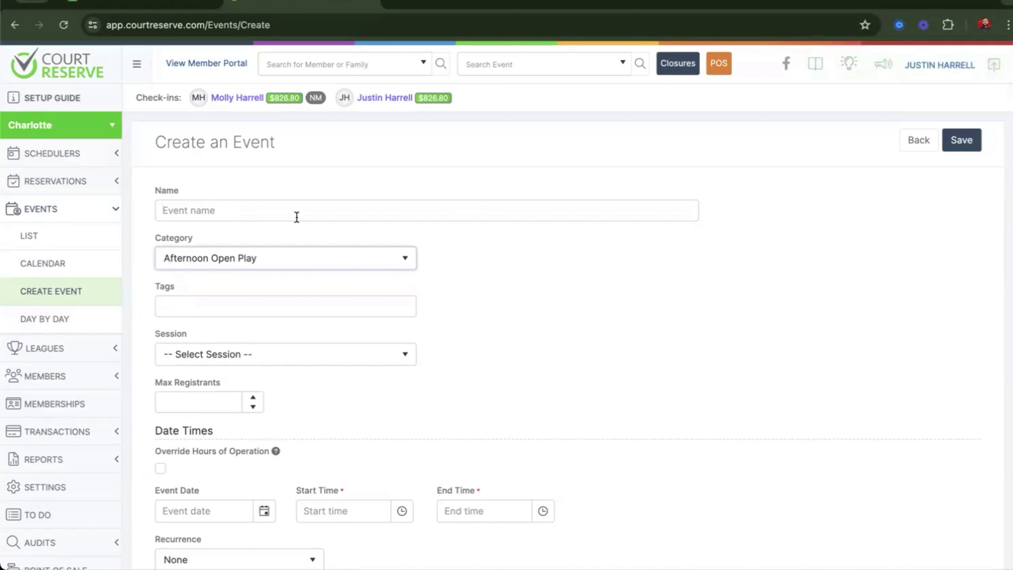
# Name the event '4PM Thursday Open Play'.
pyautogui.write('4PM Thursday Open Play')
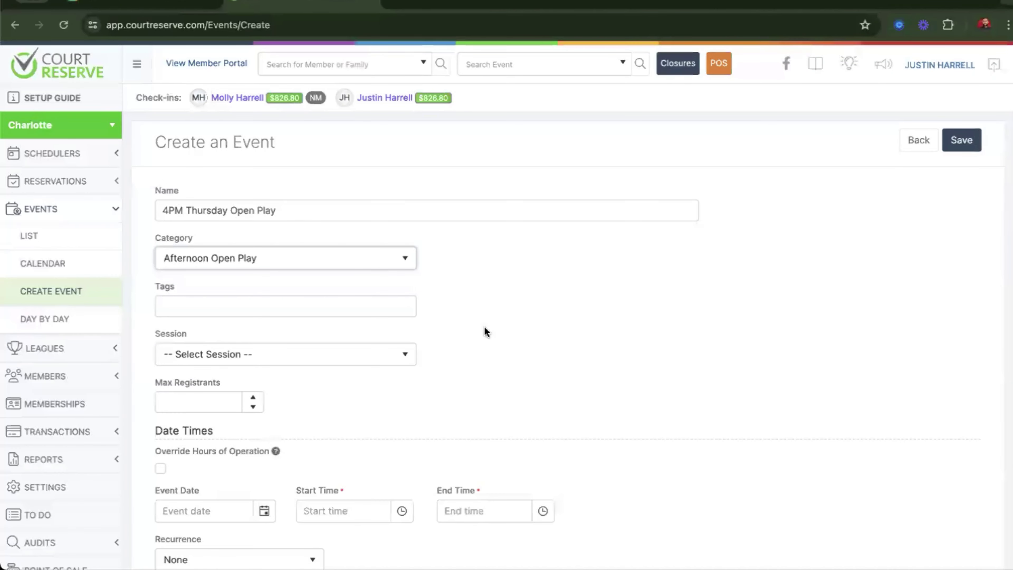
pyautogui.scroll(-3, 483, 327)
pyautogui.scroll(-1, 199, 281)
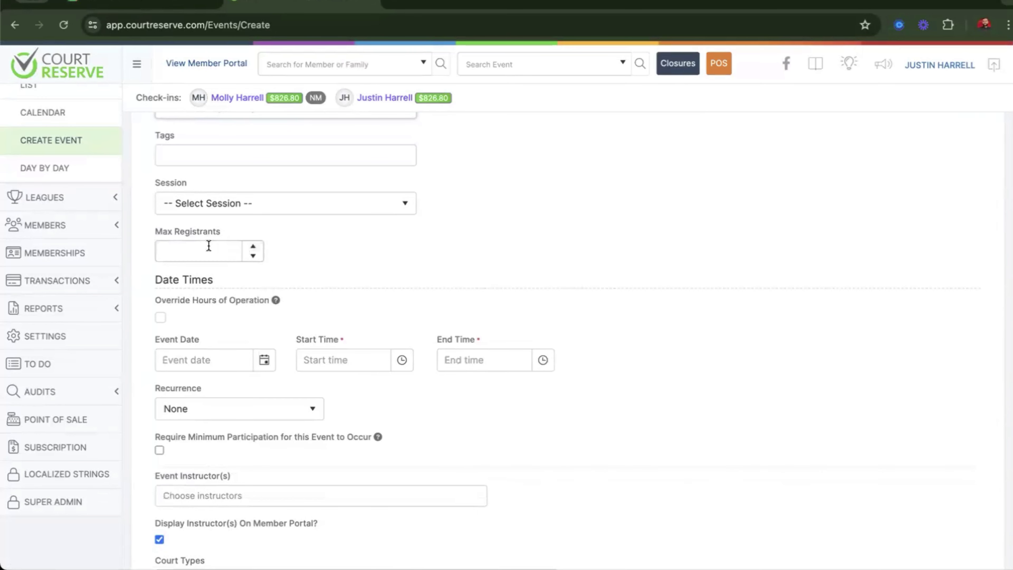
pyautogui.scroll(-1, 369, 238)
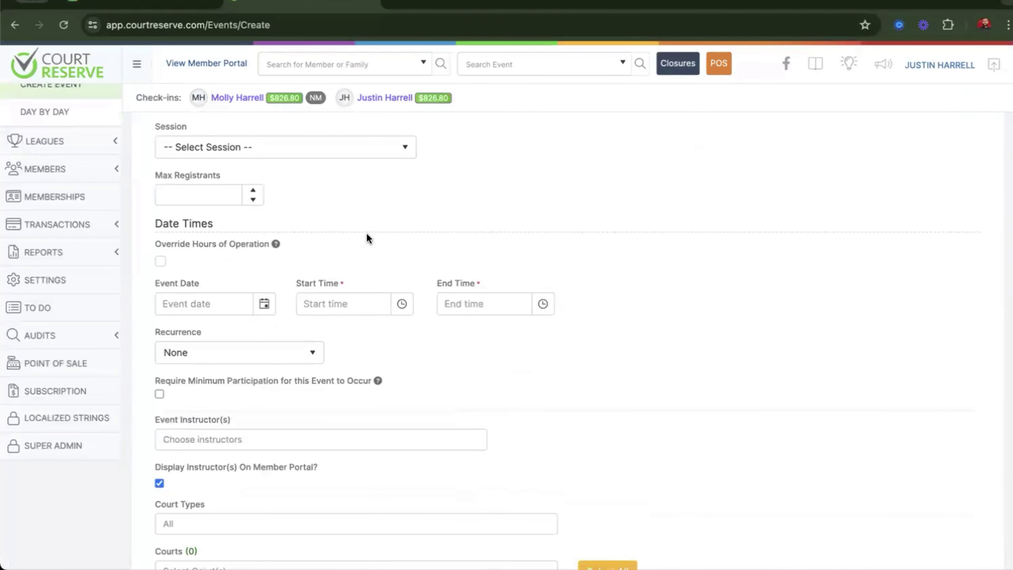
pyautogui.scroll(-1, 366, 238)
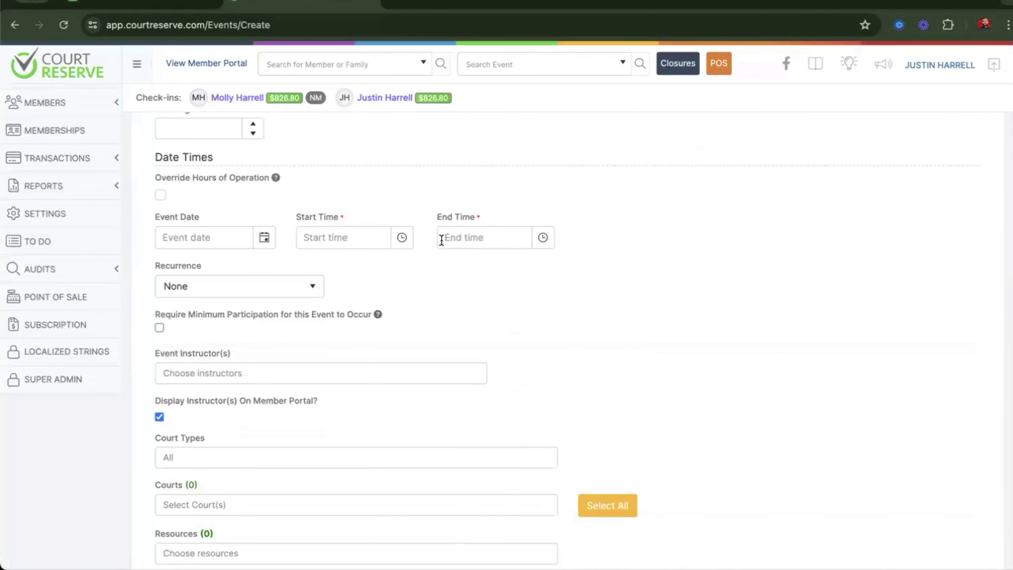
# Set the event to recur weekly, every 1 week on Thursday.
pyautogui.click(265, 295)
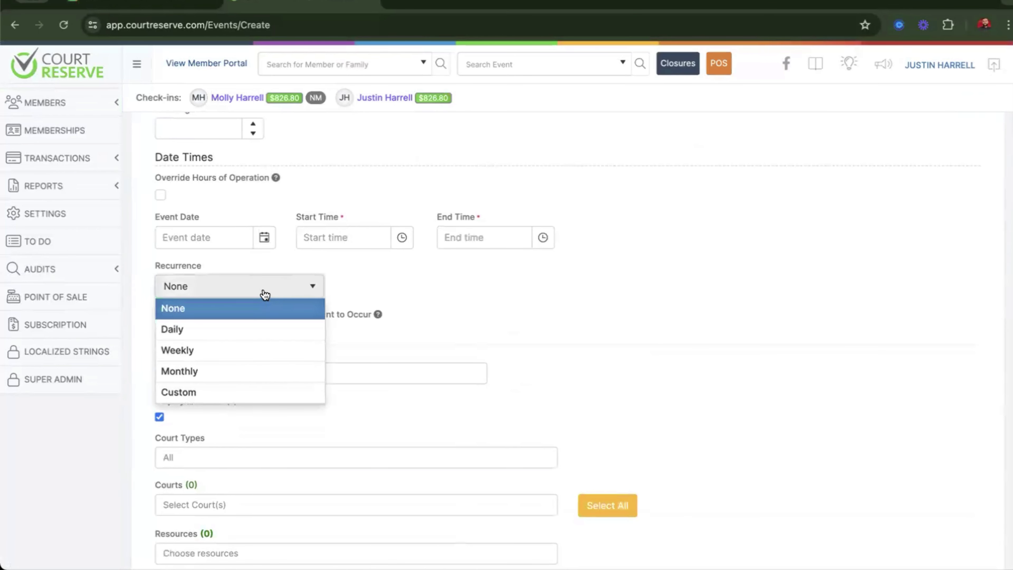
pyautogui.click(235, 350)
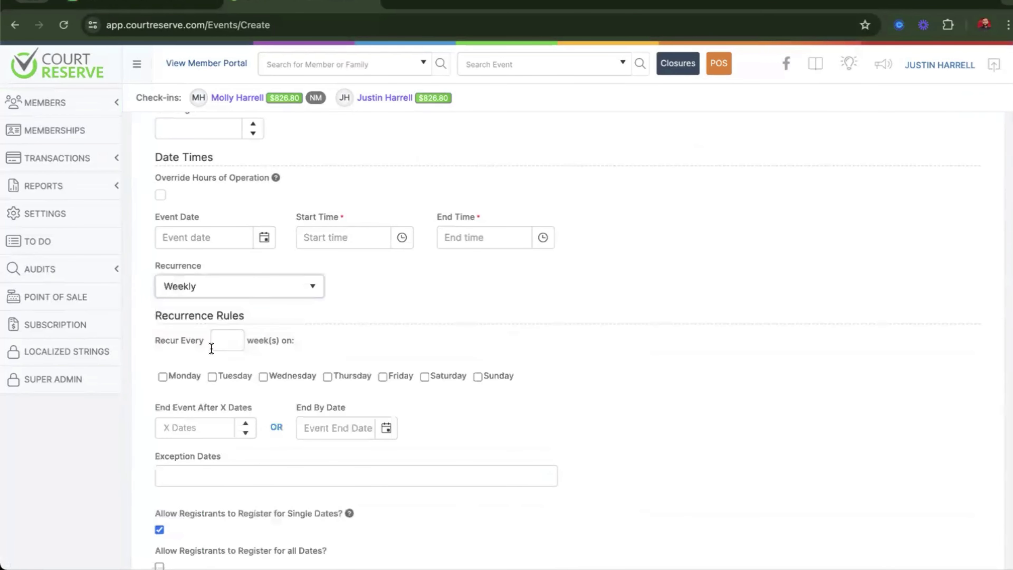
pyautogui.click(328, 376)
pyautogui.scroll(-7, 616, 295)
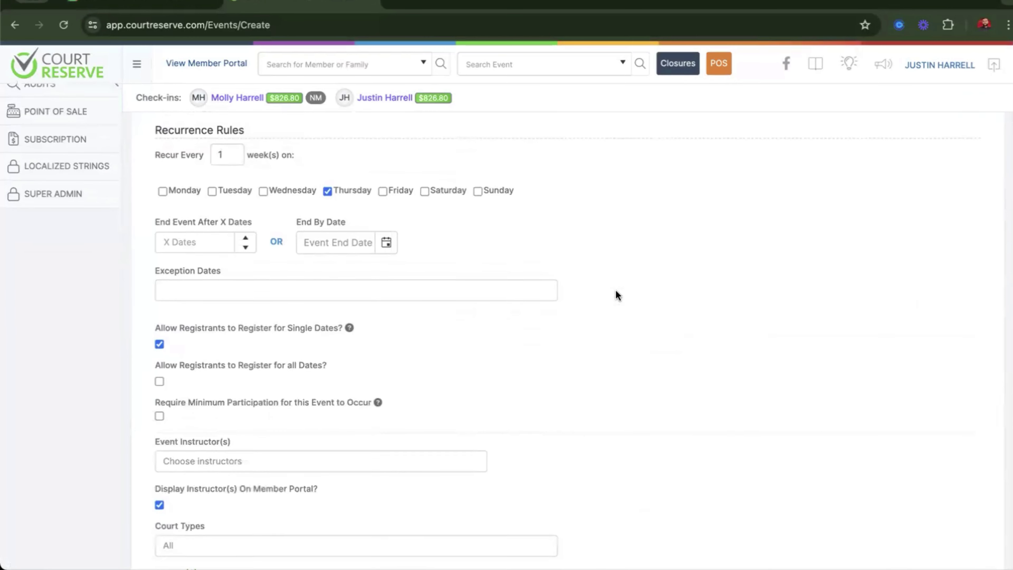
# Leave 'Allow Registrants to Register for all Dates?' unchecked so registrants book single dates.
pyautogui.scroll(-2, 487, 288)
pyautogui.scroll(2, 486, 288)
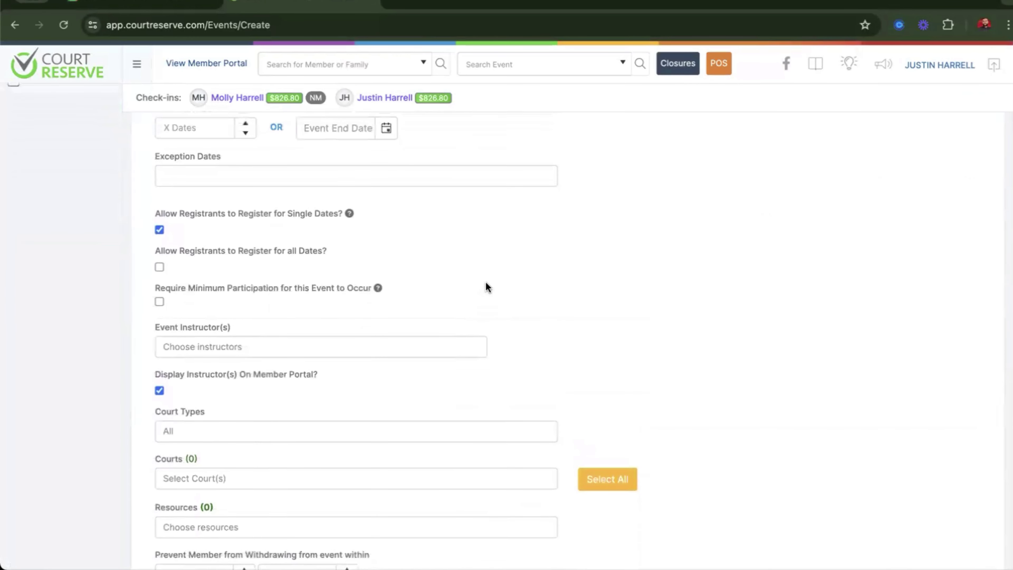
pyautogui.moveTo(331, 250); pyautogui.dragTo(158, 251)
pyautogui.click(354, 242)
pyautogui.moveTo(289, 218); pyautogui.dragTo(331, 218)
pyautogui.click(554, 275)
pyautogui.click(159, 267)
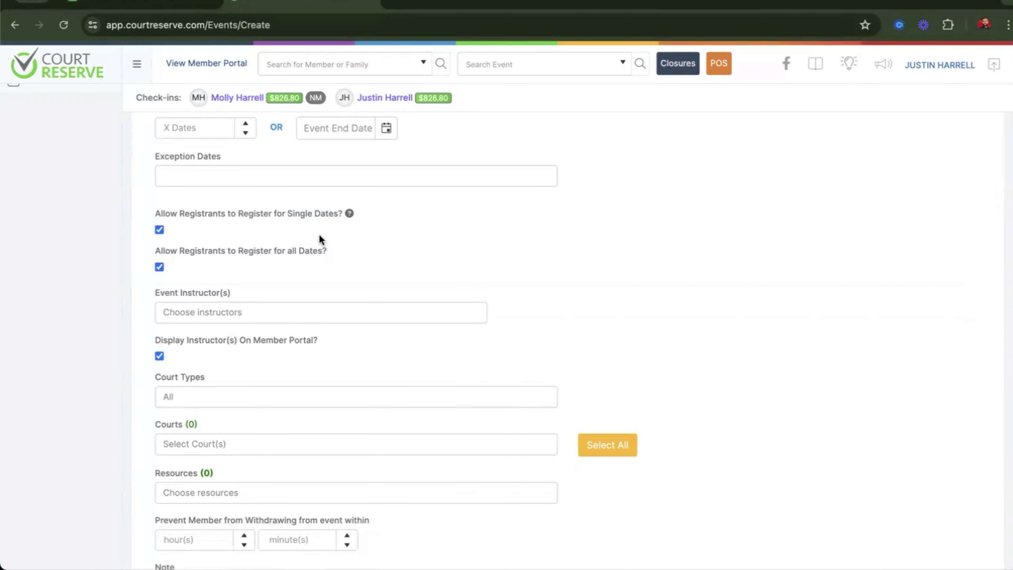
pyautogui.click(159, 269)
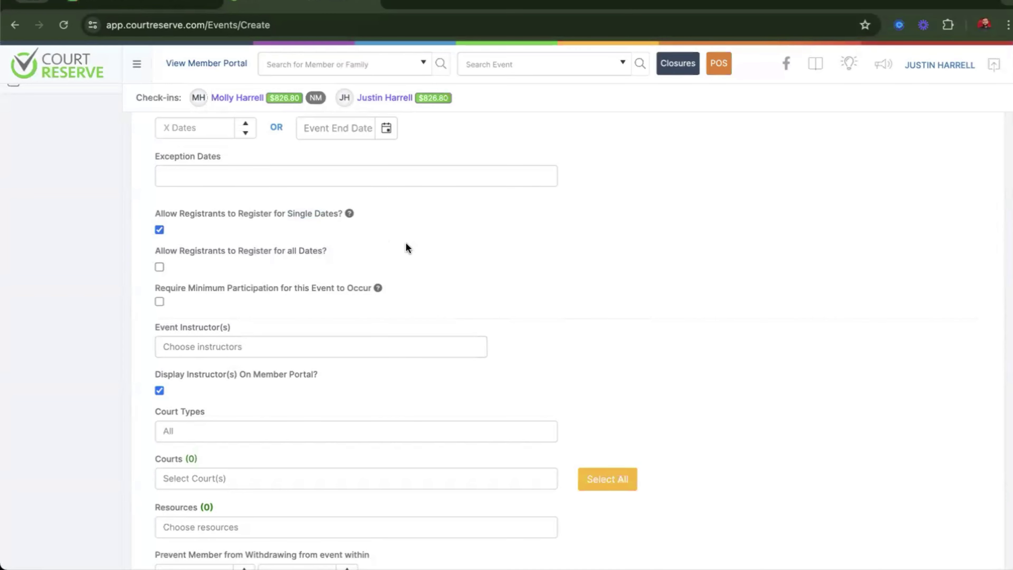
# Turn off single-date registration for the open-play event.
pyautogui.scroll(-12, 405, 242)
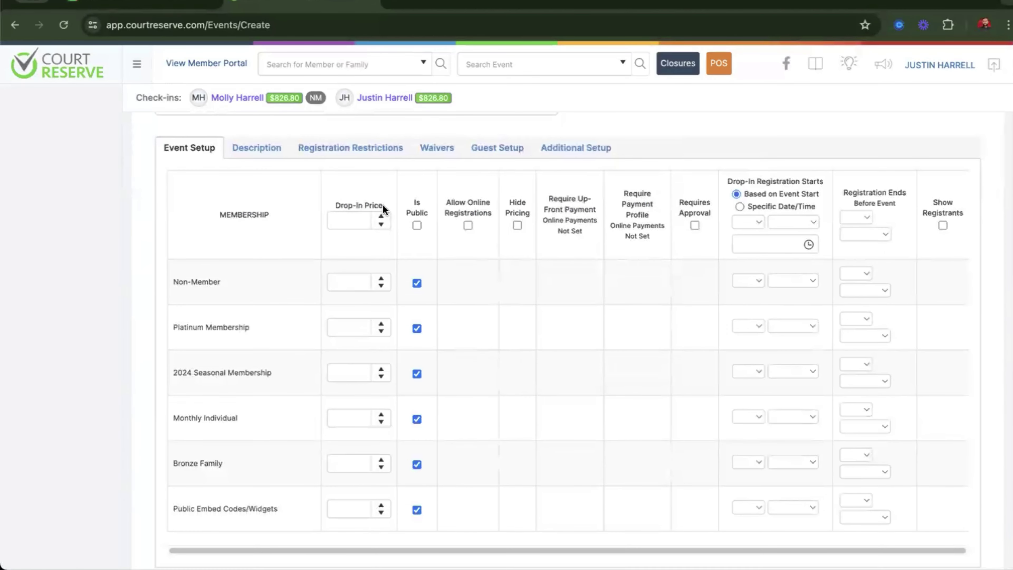
pyautogui.moveTo(382, 204); pyautogui.dragTo(333, 209)
pyautogui.click(326, 191)
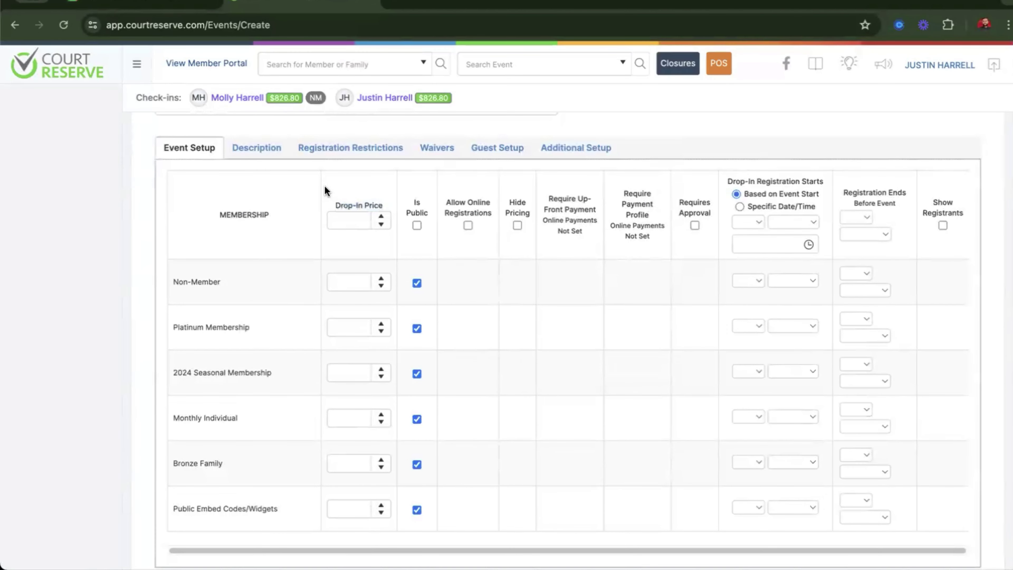
pyautogui.scroll(12, 325, 191)
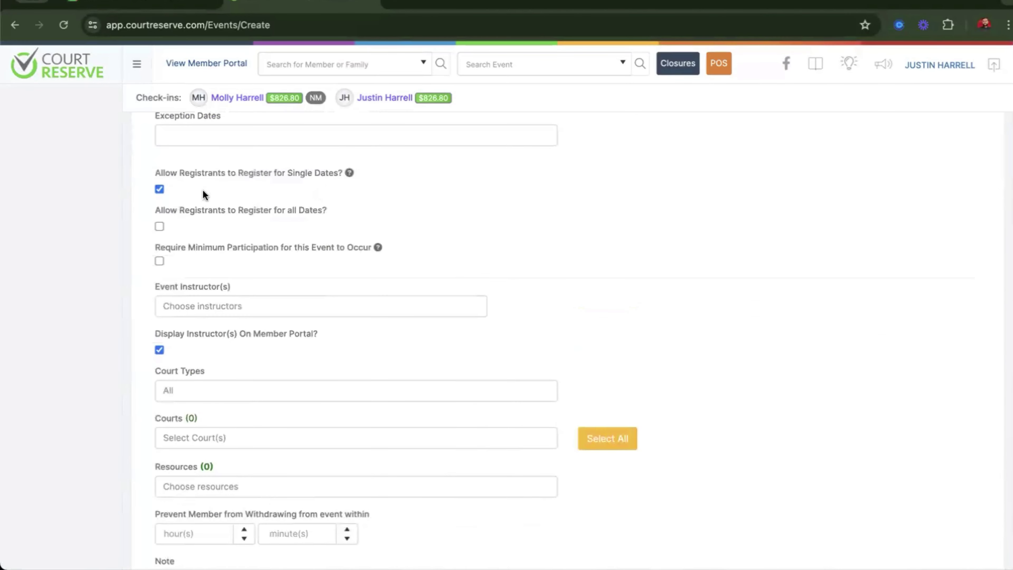
pyautogui.click(159, 189)
pyautogui.scroll(-10, 209, 197)
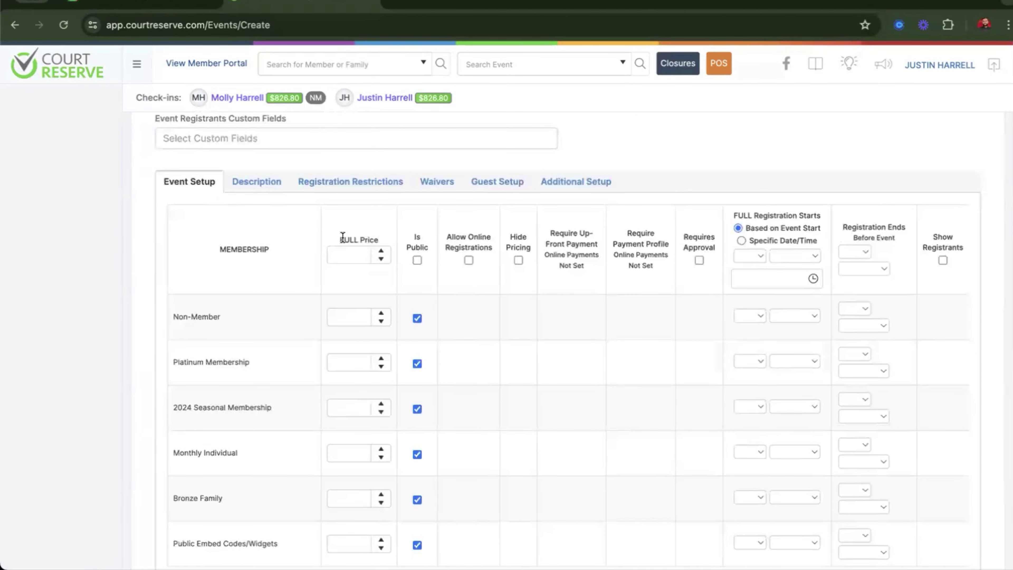
pyautogui.scroll(1, 502, 294)
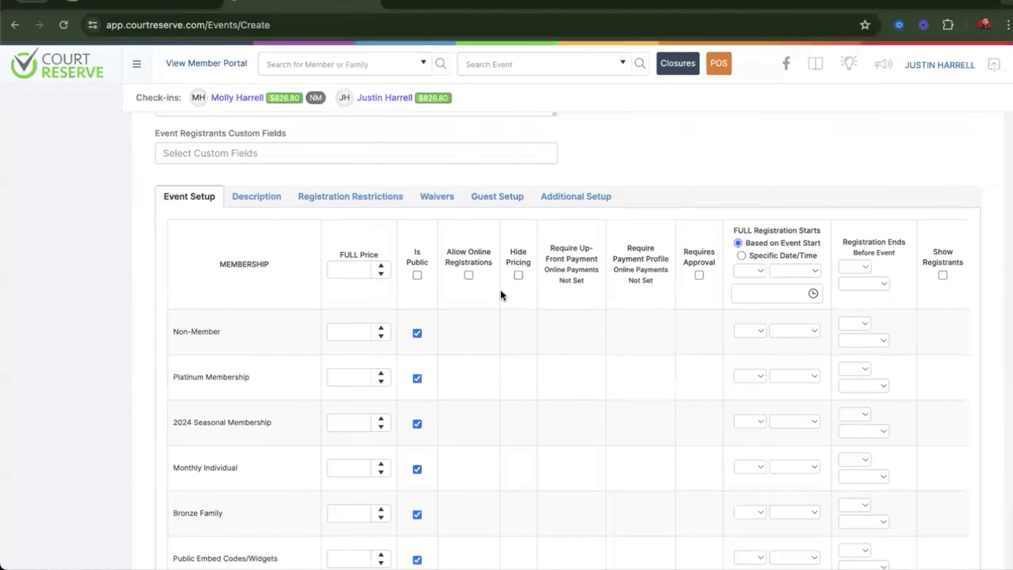
pyautogui.scroll(8, 501, 294)
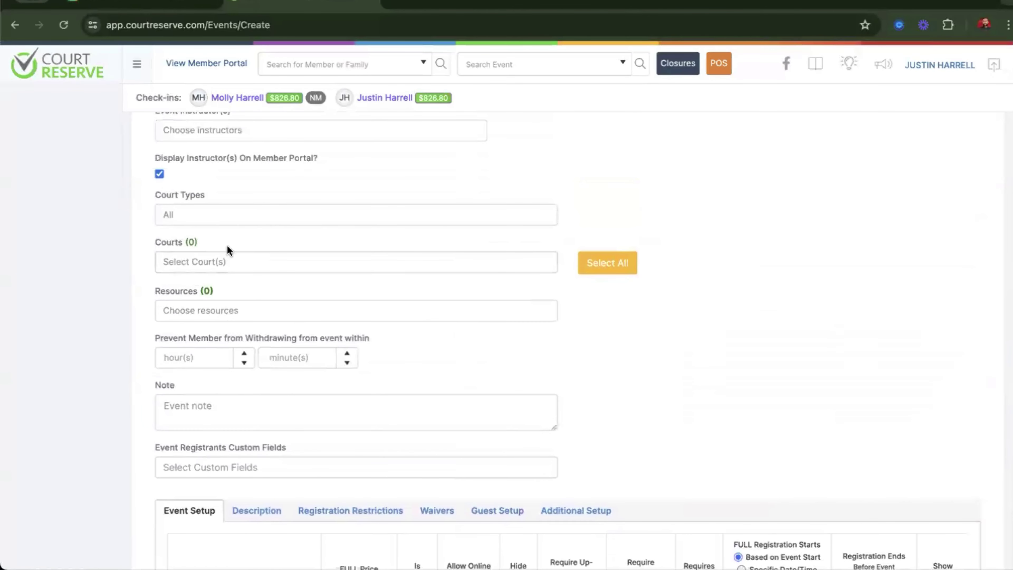
pyautogui.scroll(2, 192, 295)
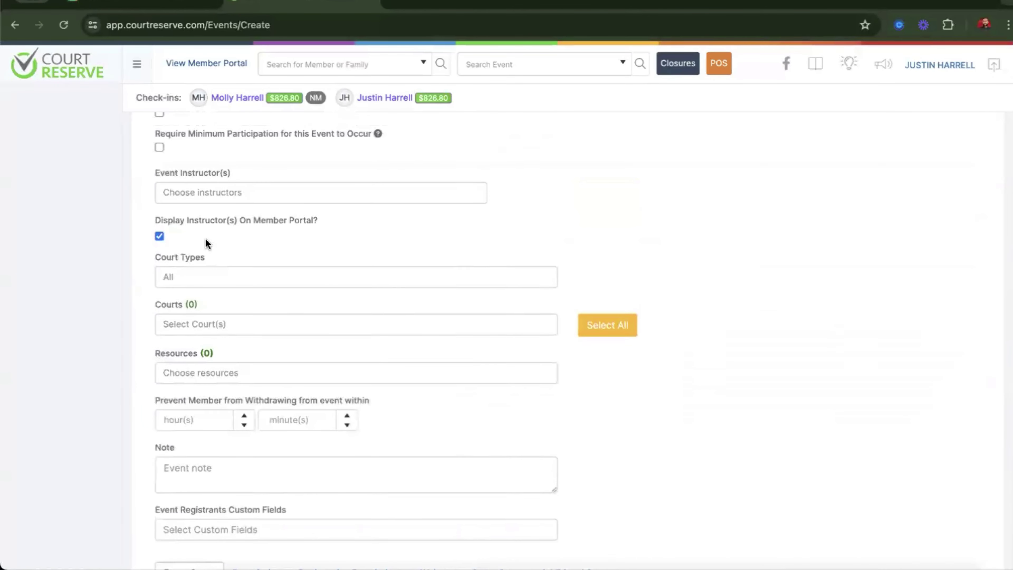
# Assign all four courts to the open-play event.
pyautogui.click(237, 332)
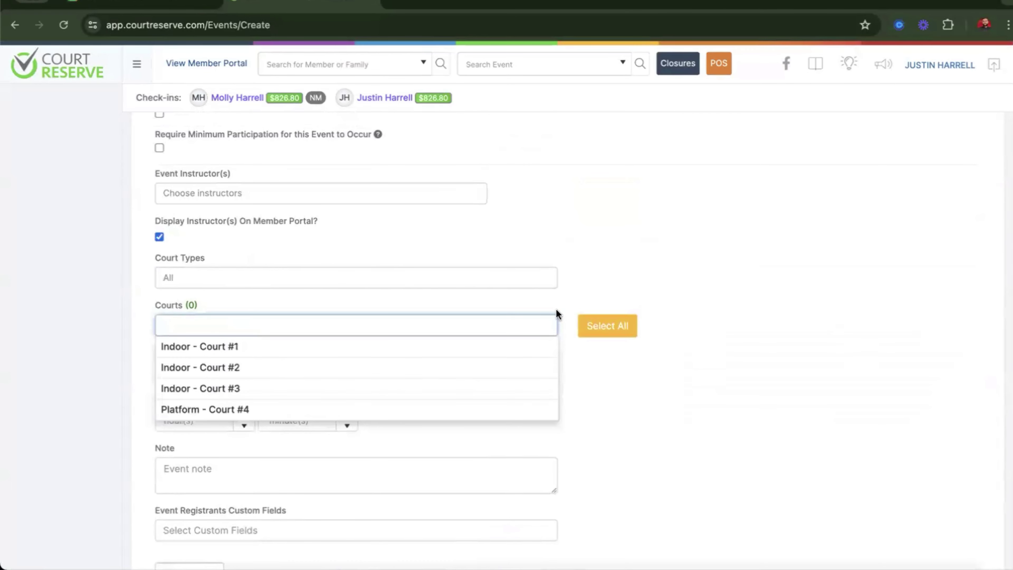
pyautogui.click(595, 326)
pyautogui.scroll(-10, 652, 235)
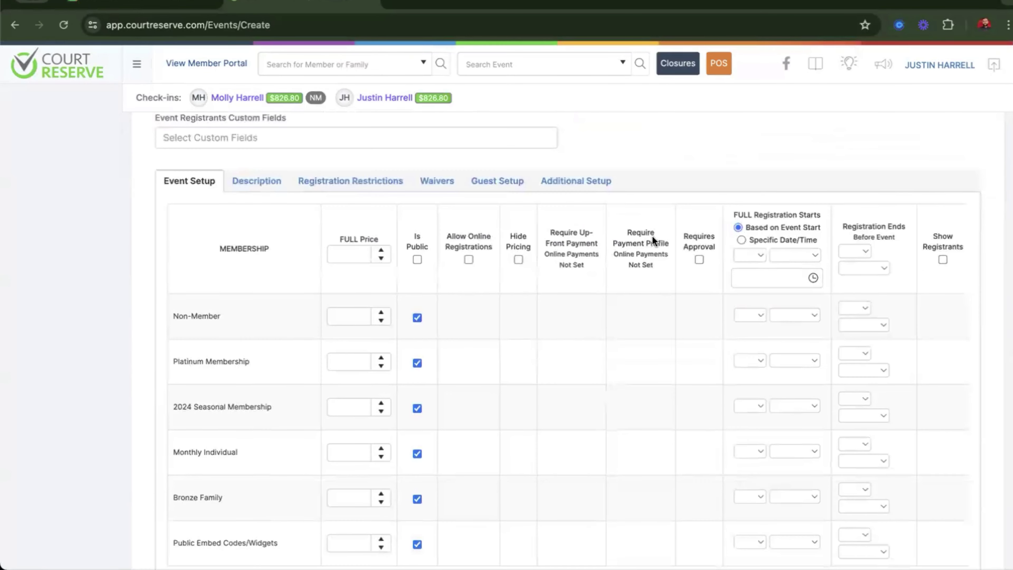
pyautogui.scroll(-2, 652, 235)
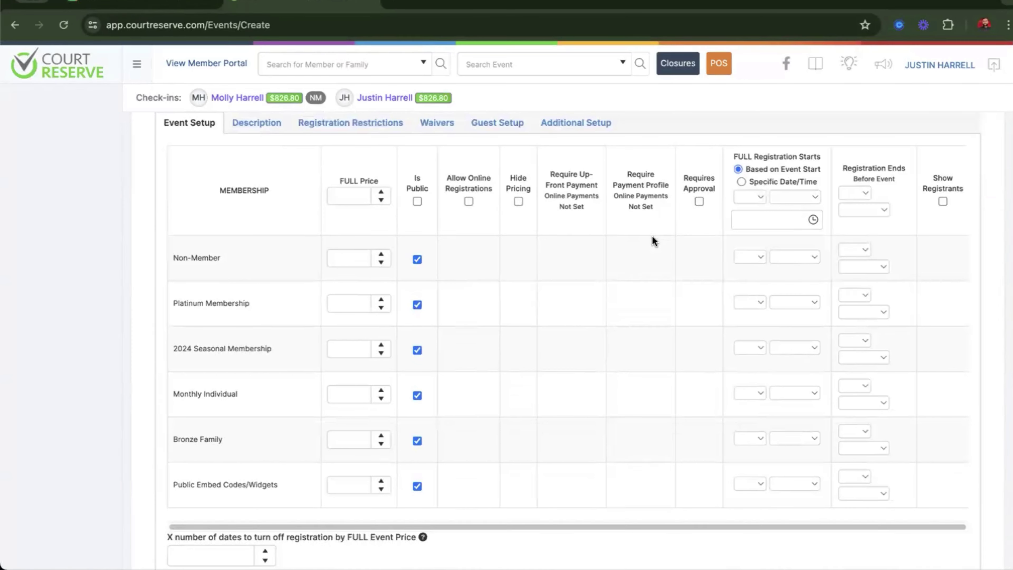
pyautogui.scroll(7, 652, 236)
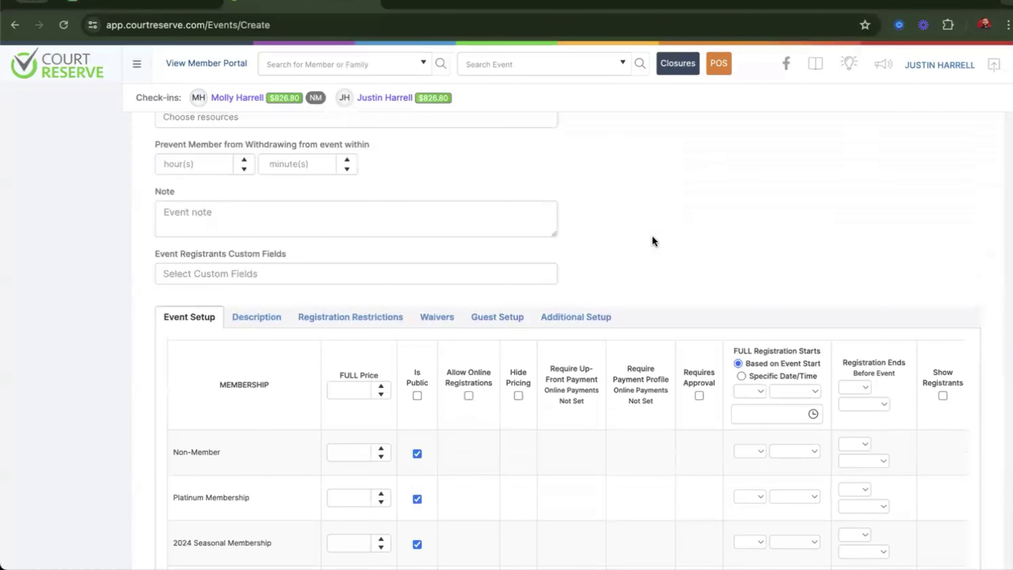
pyautogui.scroll(-3, 653, 239)
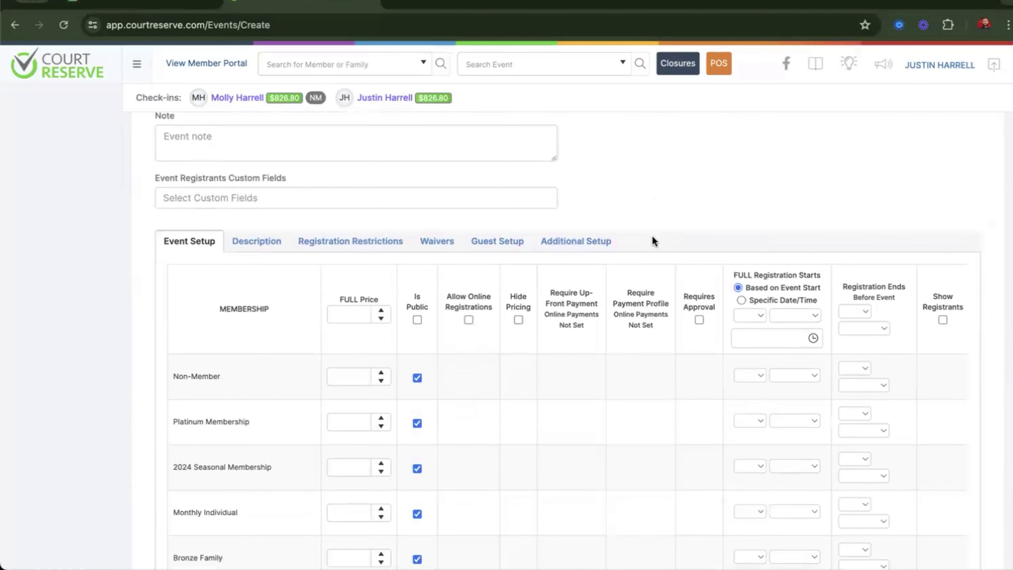
pyautogui.scroll(-4, 653, 239)
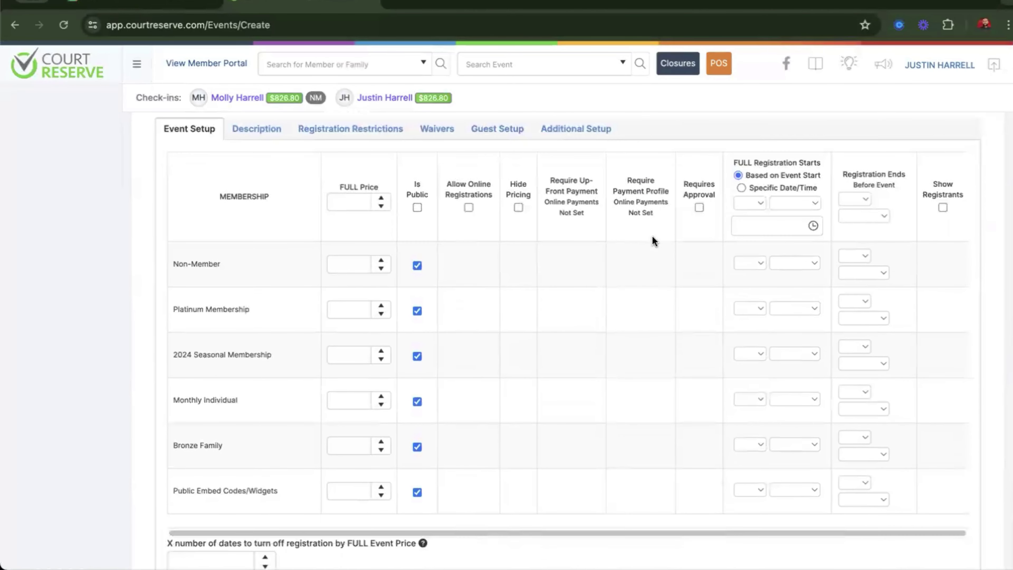
# Set a $500 full price for every membership.
pyautogui.click(363, 208)
pyautogui.write('500')
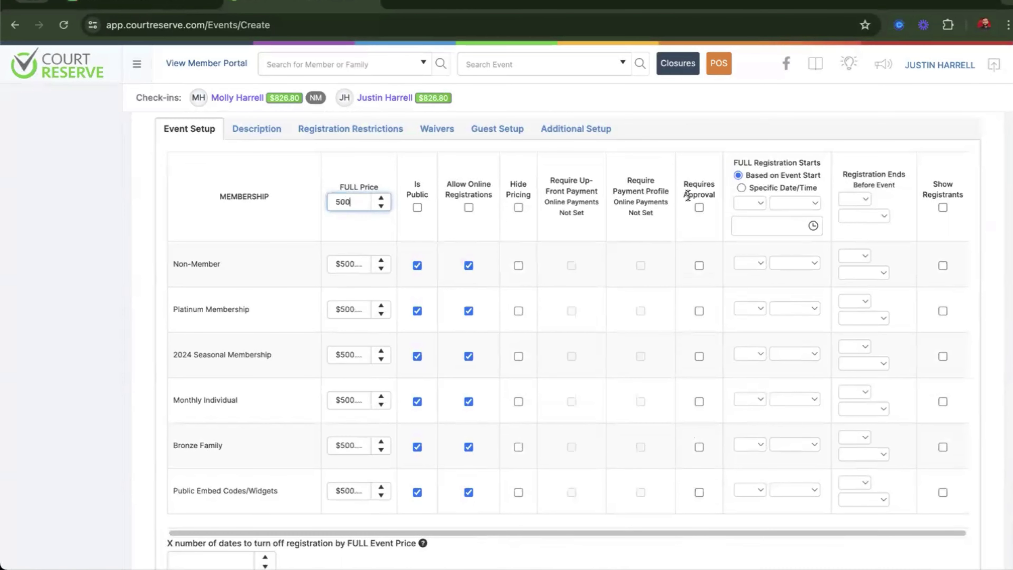
pyautogui.click(713, 122)
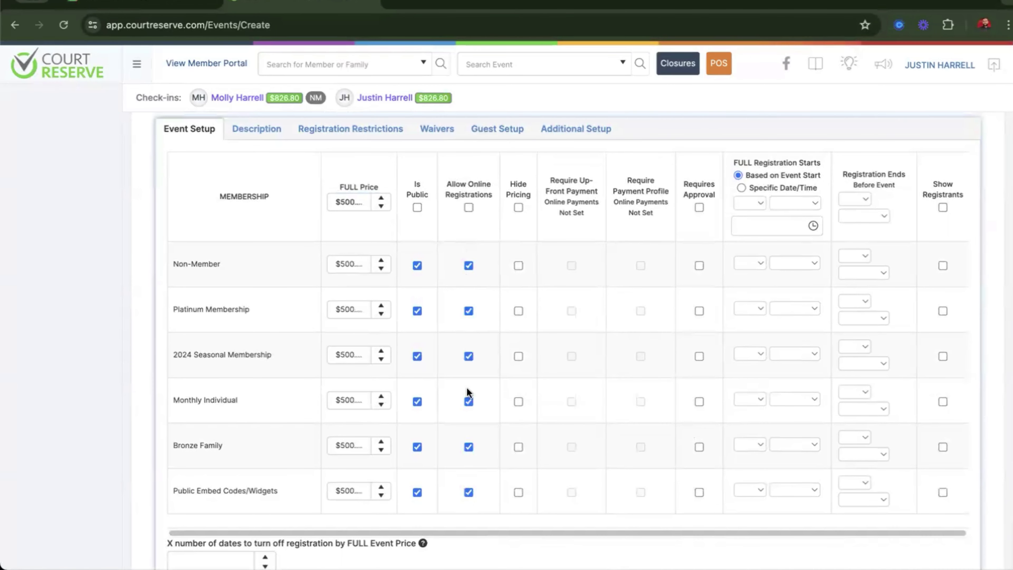
# Open registration 2 weeks before the event and close it 3 hours before.
pyautogui.click(749, 203)
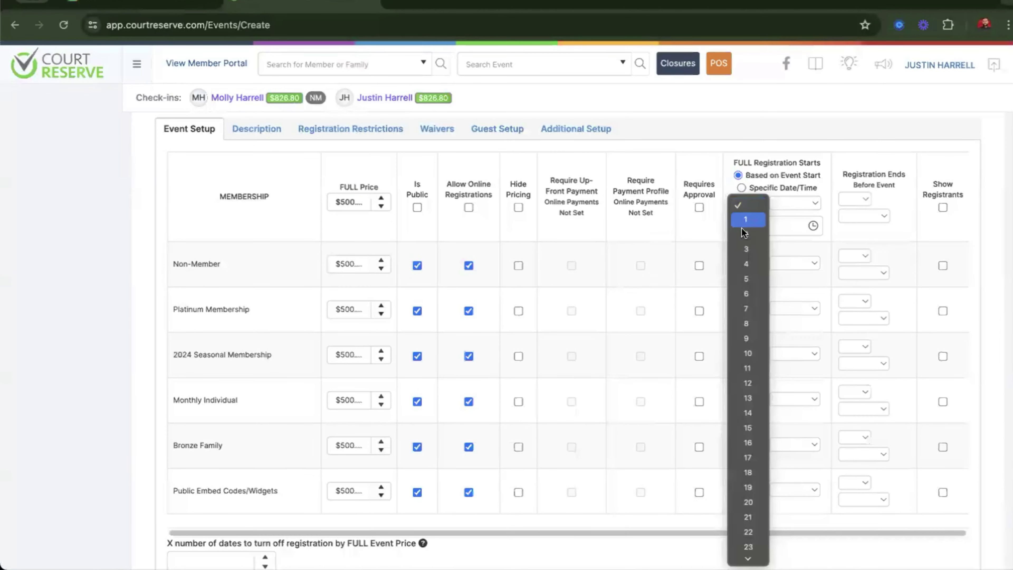
pyautogui.click(750, 225)
pyautogui.click(784, 202)
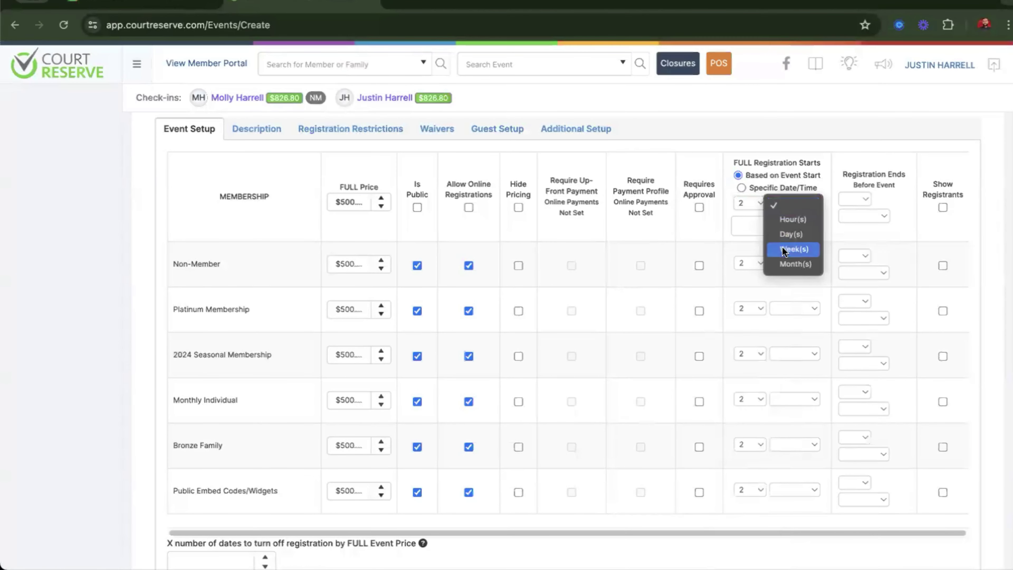
pyautogui.click(851, 97)
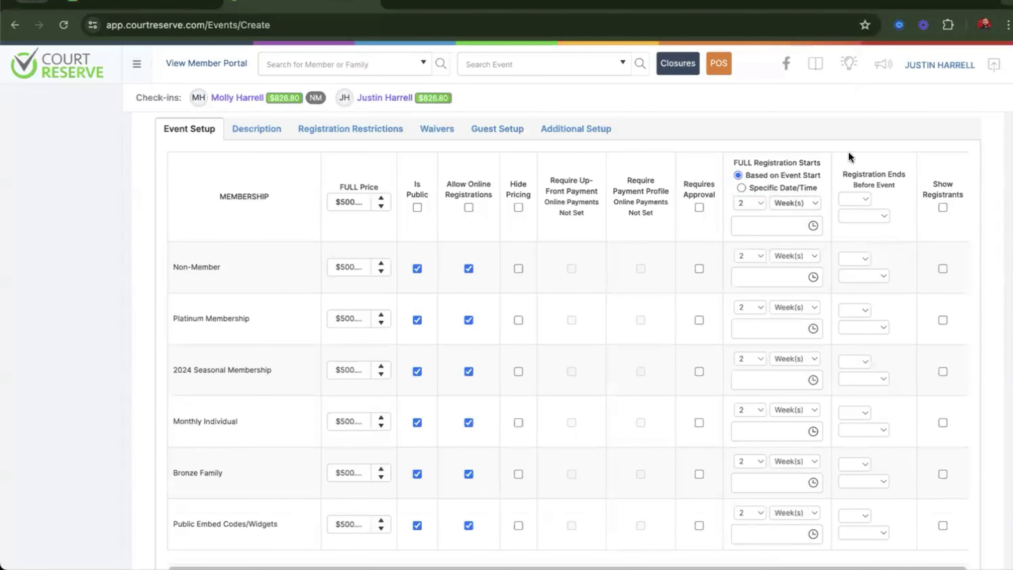
pyautogui.click(846, 199)
pyautogui.click(851, 247)
pyautogui.click(871, 217)
pyautogui.click(862, 232)
pyautogui.scroll(-5, 592, 151)
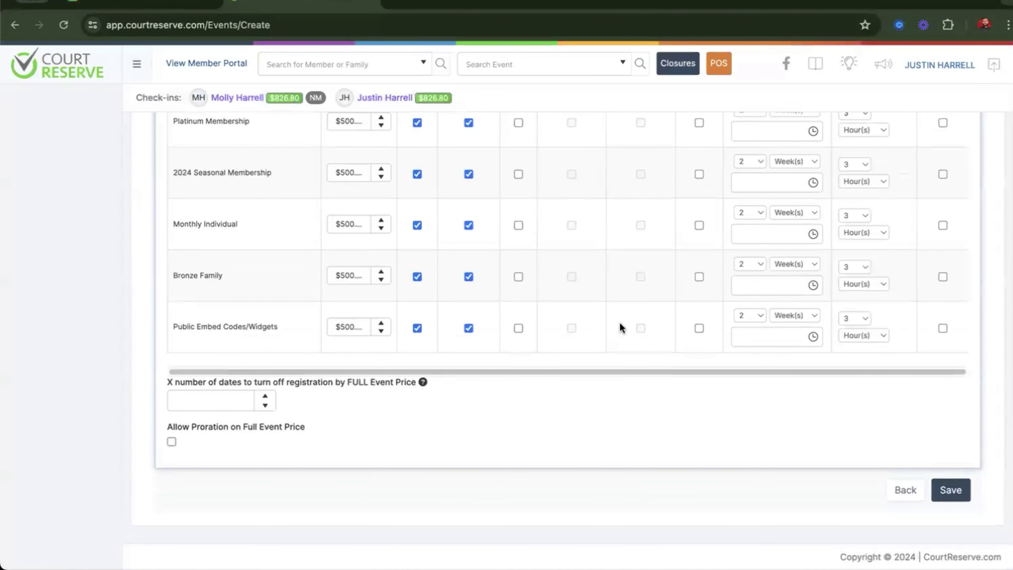
pyautogui.scroll(20, 620, 324)
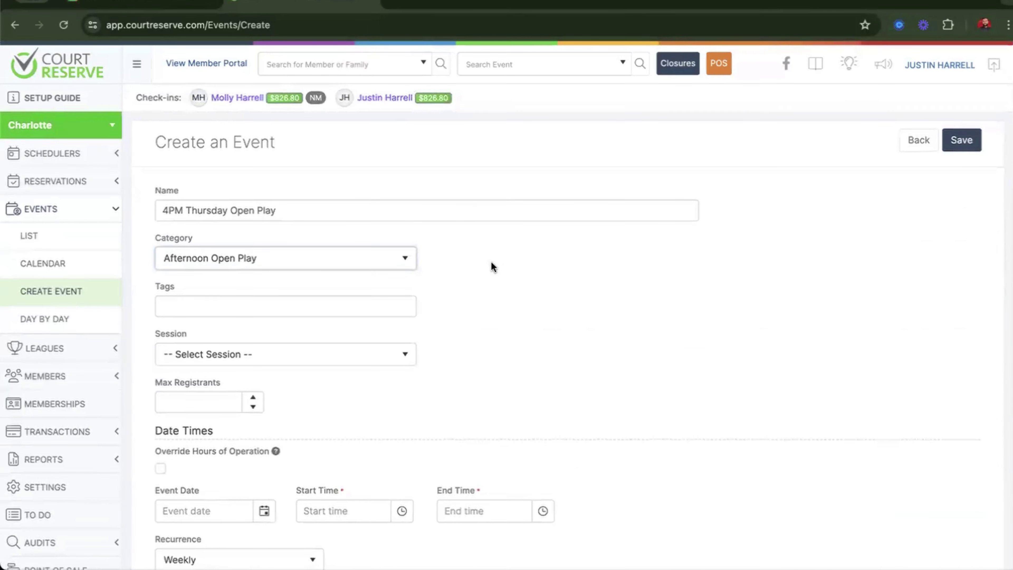
# Go to the club Settings page and review its Portal Settings and Widgets sections.
pyautogui.click(74, 485)
pyautogui.scroll(-10, 461, 428)
pyautogui.scroll(-3, 710, 307)
pyautogui.scroll(-5, 432, 260)
pyautogui.scroll(-1, 432, 261)
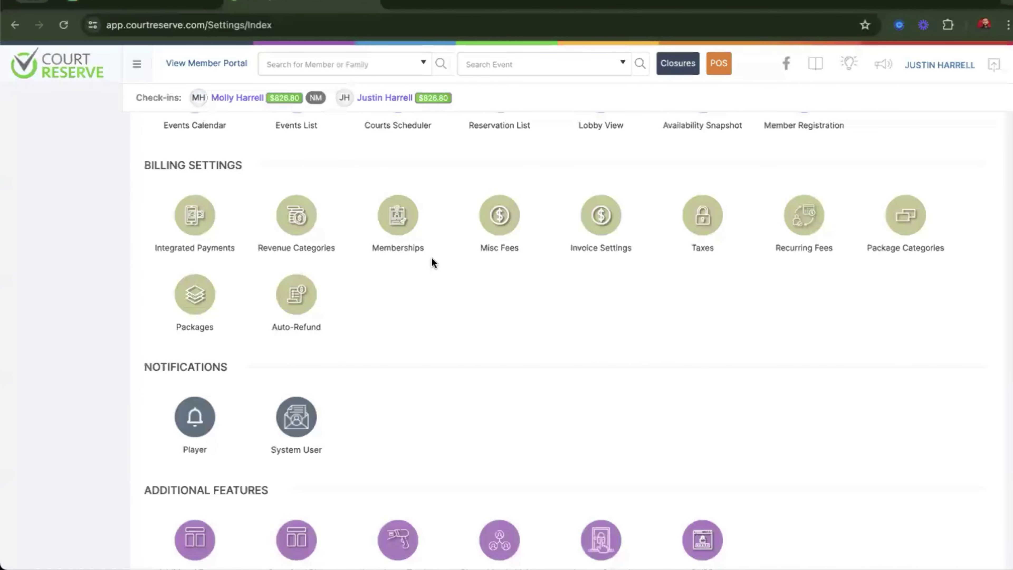
pyautogui.scroll(6, 432, 259)
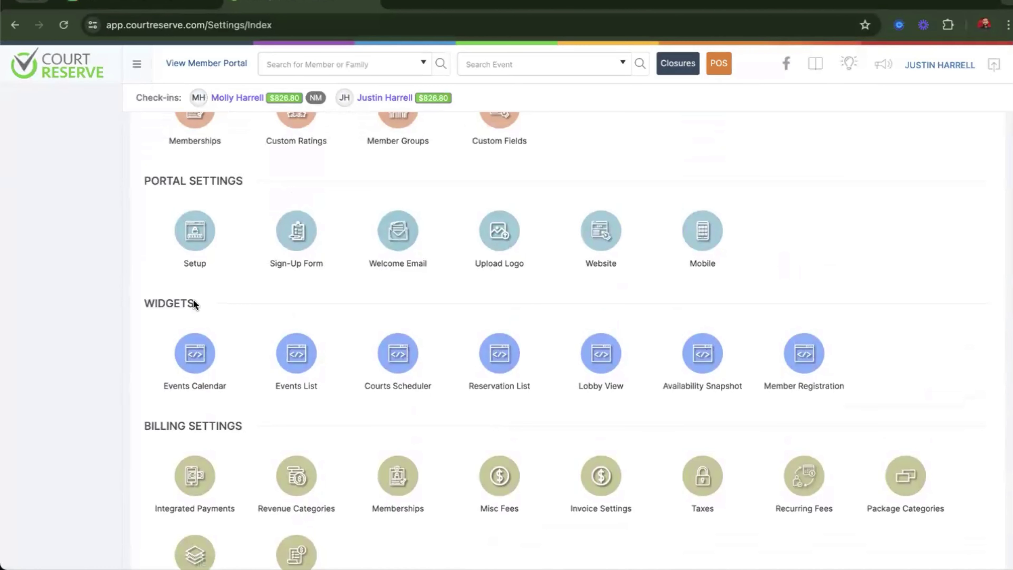
pyautogui.moveTo(194, 303); pyautogui.dragTo(145, 304)
pyautogui.click(230, 313)
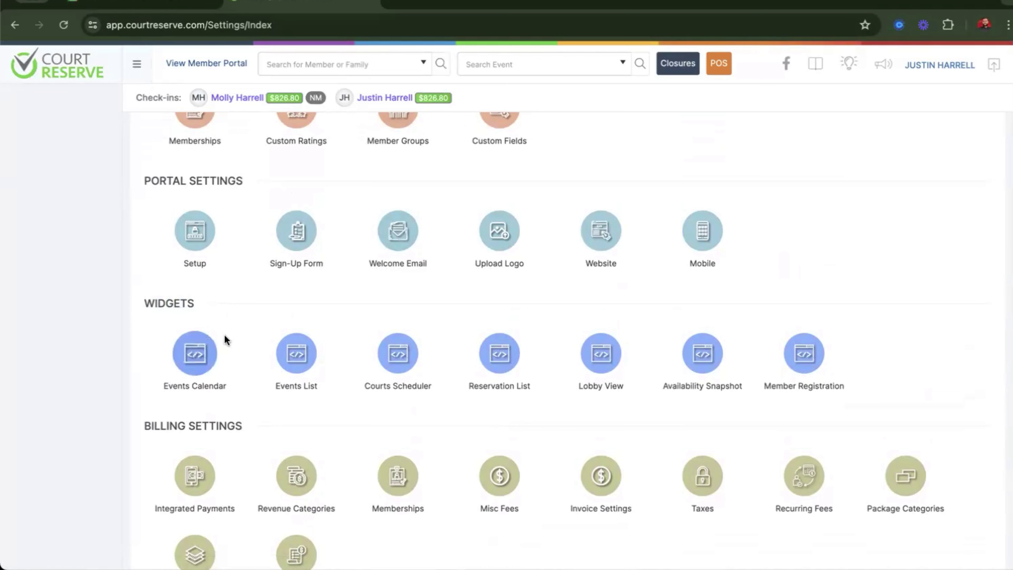
# Open the Calendar of Events widget's details to review its test link and embed code.
pyautogui.click(196, 352)
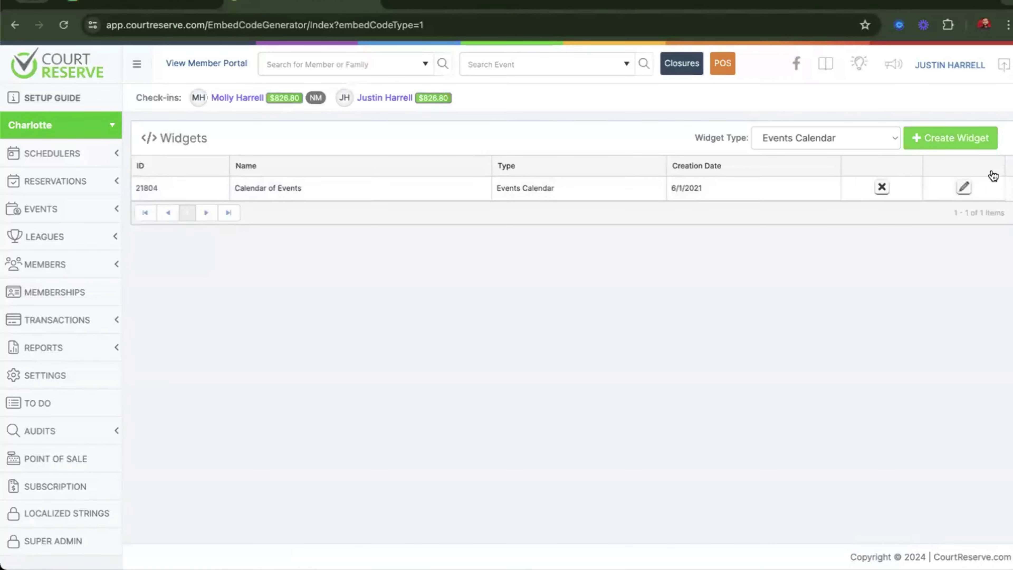
pyautogui.click(963, 186)
pyautogui.scroll(-15, 631, 251)
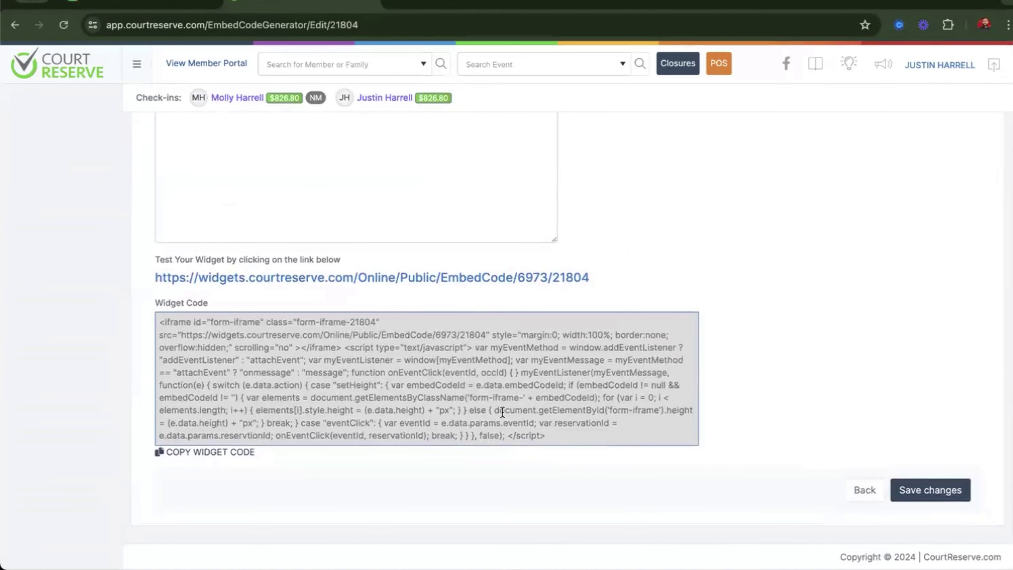
pyautogui.scroll(3, 503, 311)
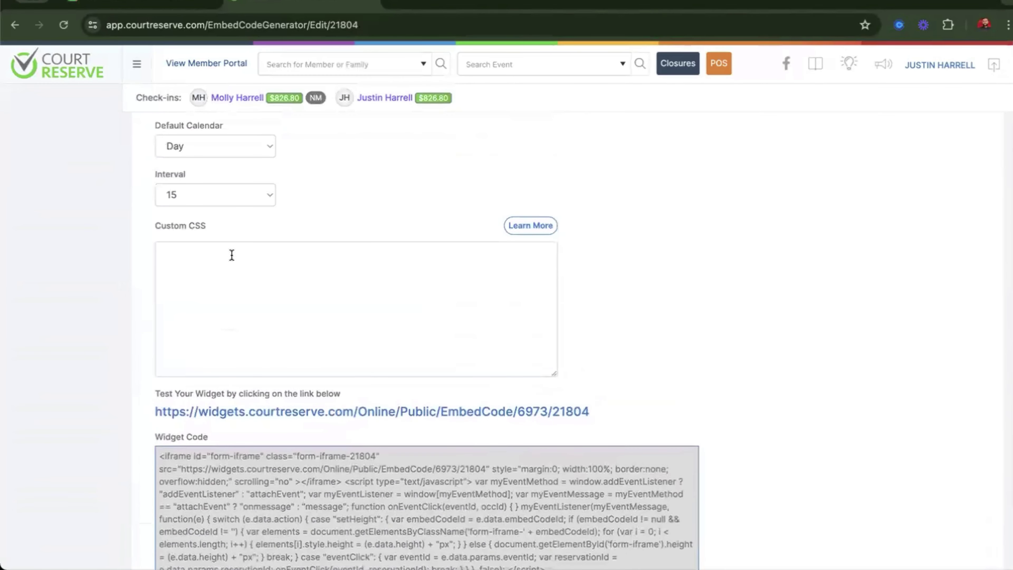
pyautogui.moveTo(222, 225); pyautogui.dragTo(236, 195)
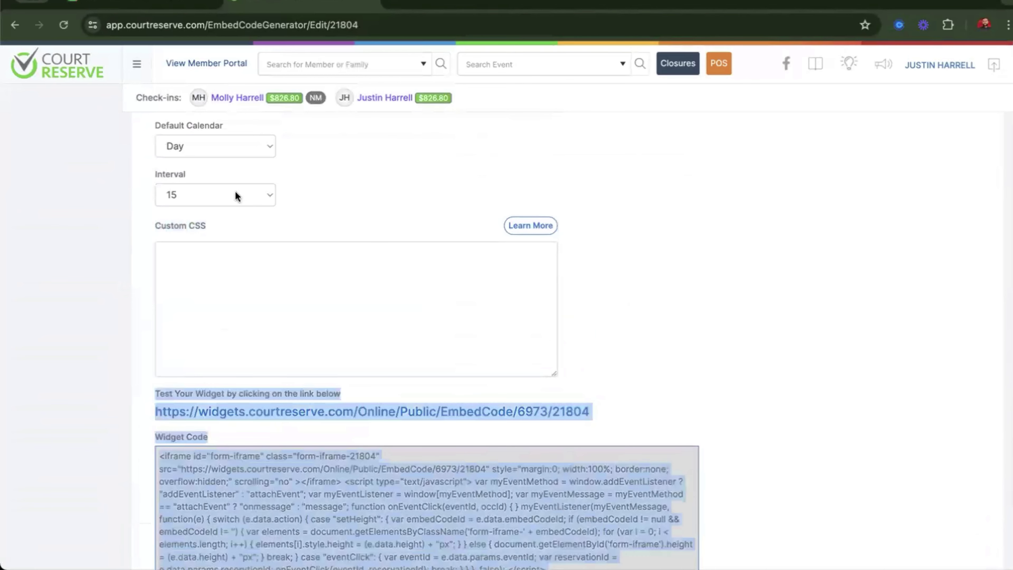
pyautogui.click(611, 206)
pyautogui.scroll(10, 723, 215)
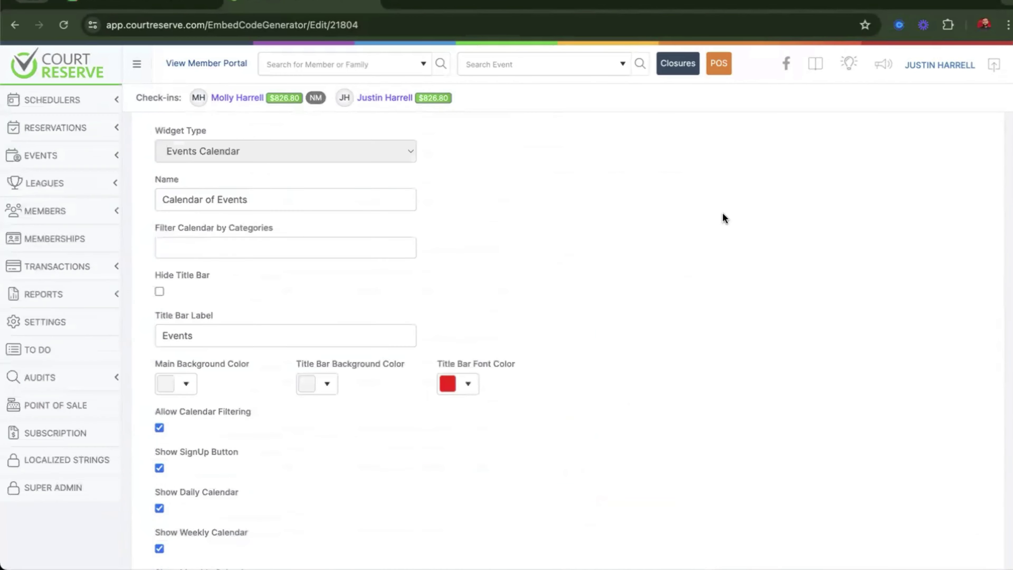
pyautogui.hotkey('alt', 'shift', 'Left')
pyautogui.hotkey('alt', 'shift', 'Left')
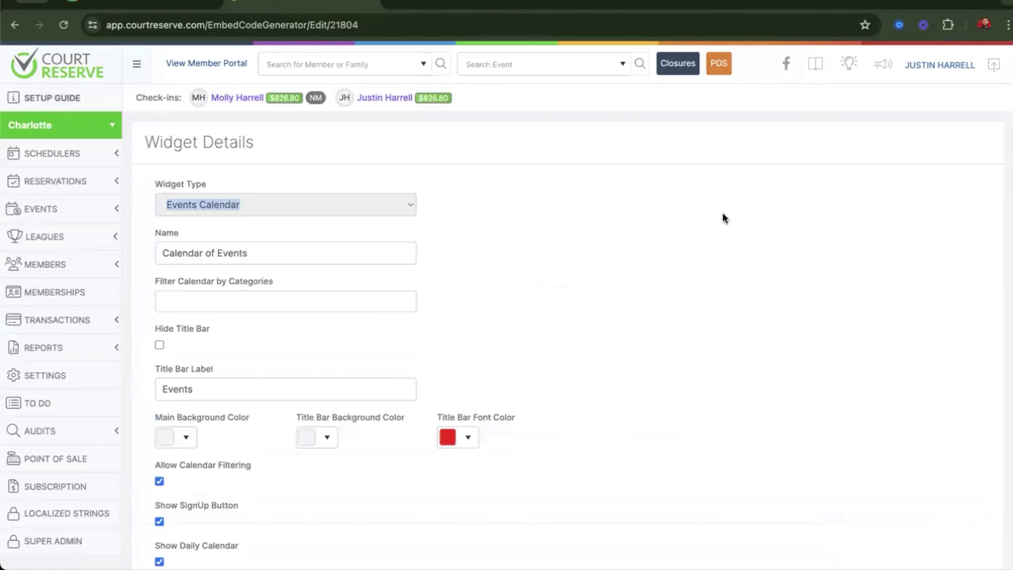
pyautogui.click(76, 376)
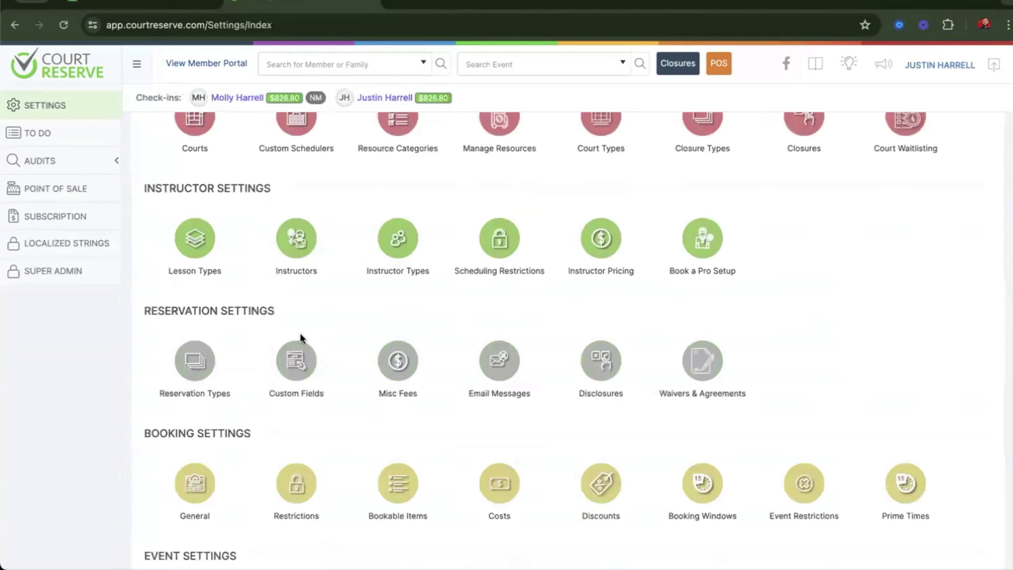
pyautogui.scroll(-9, 300, 332)
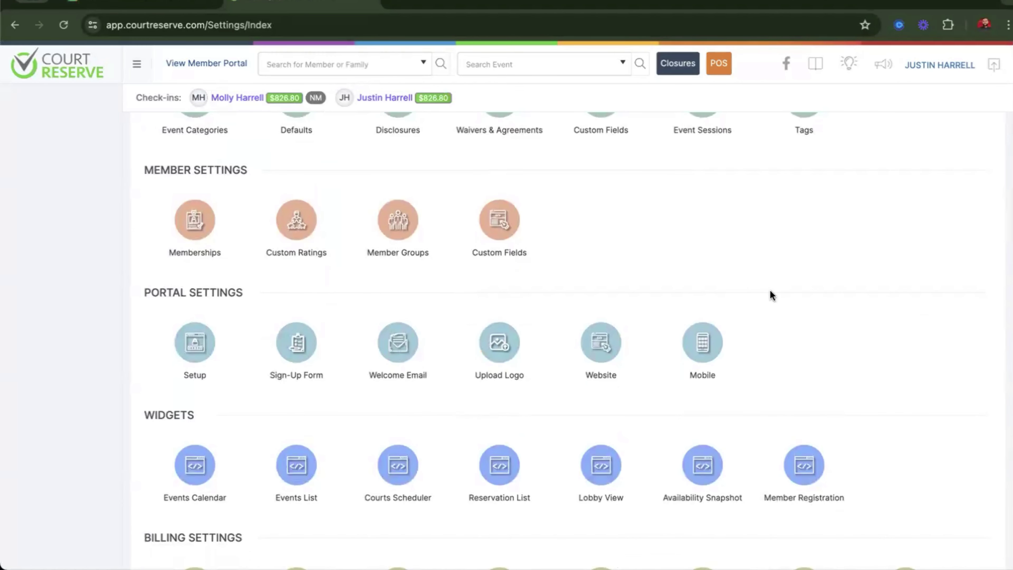
pyautogui.click(702, 344)
pyautogui.click(296, 212)
pyautogui.click(492, 217)
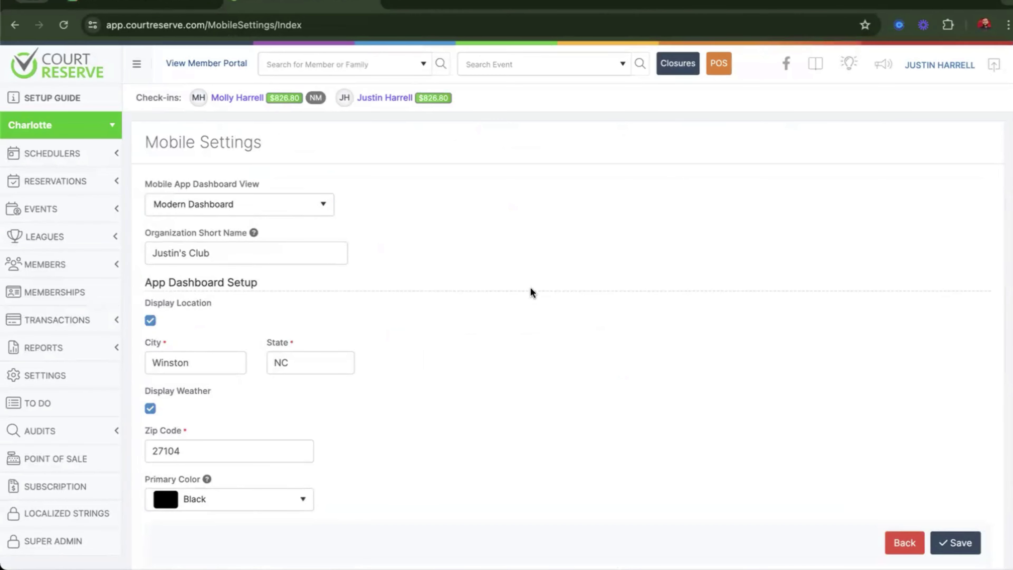
pyautogui.scroll(-2, 423, 280)
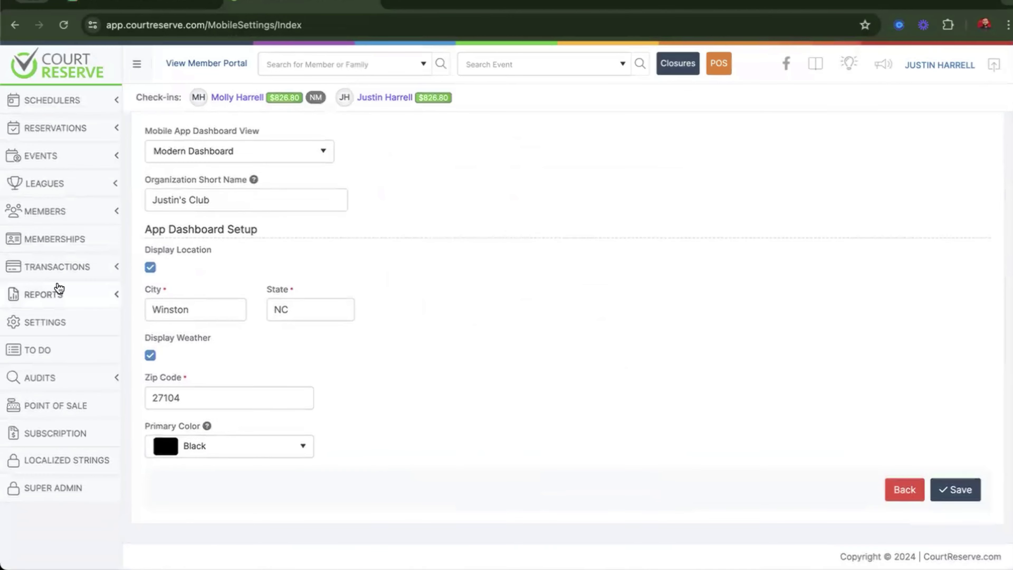
pyautogui.click(43, 320)
pyautogui.scroll(-10, 416, 268)
pyautogui.scroll(-5, 416, 268)
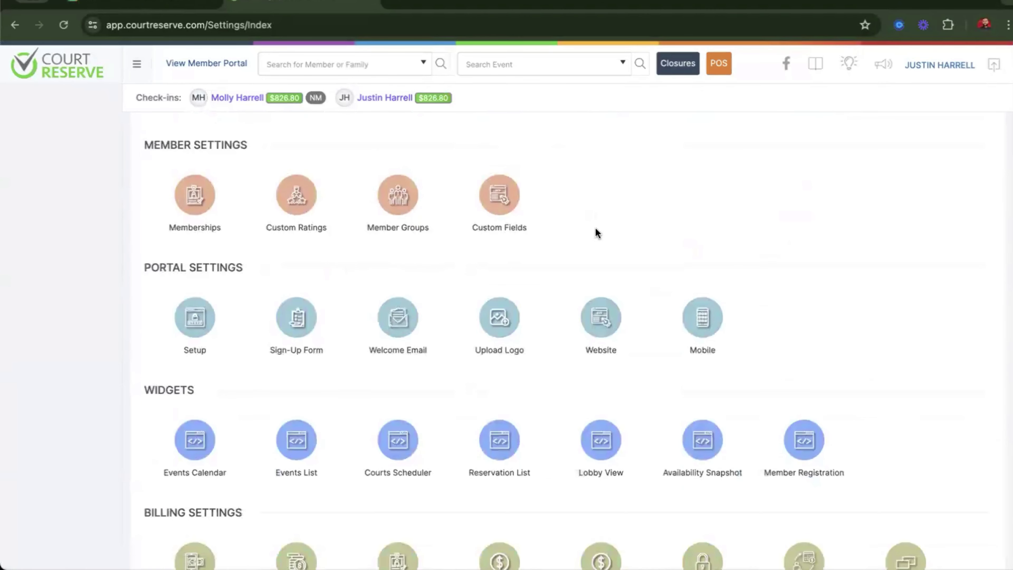
# Review the website portal's General and Logo settings, then show the Home Page row layout.
pyautogui.click(599, 316)
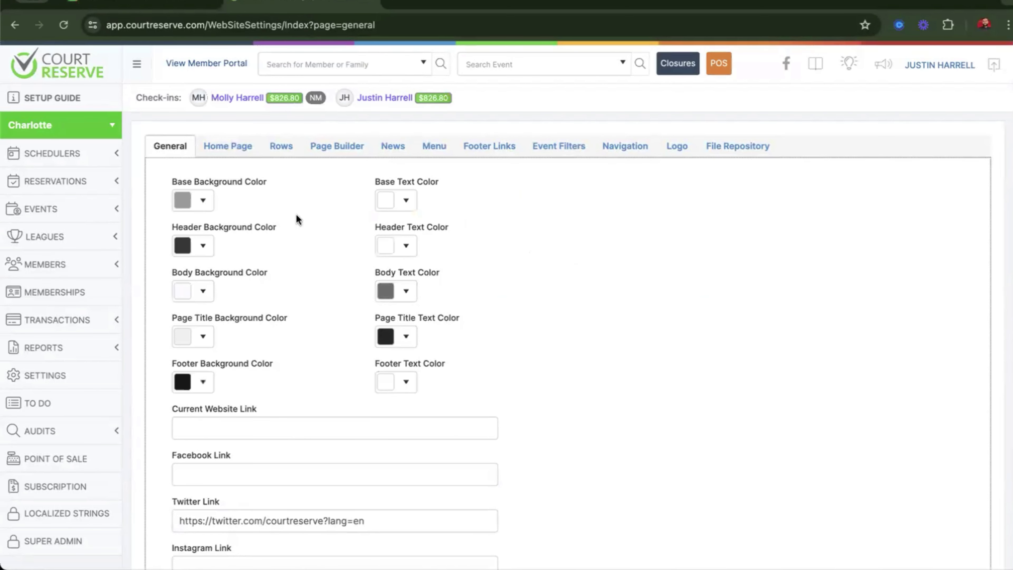
pyautogui.scroll(-1, 297, 219)
pyautogui.scroll(-3, 267, 275)
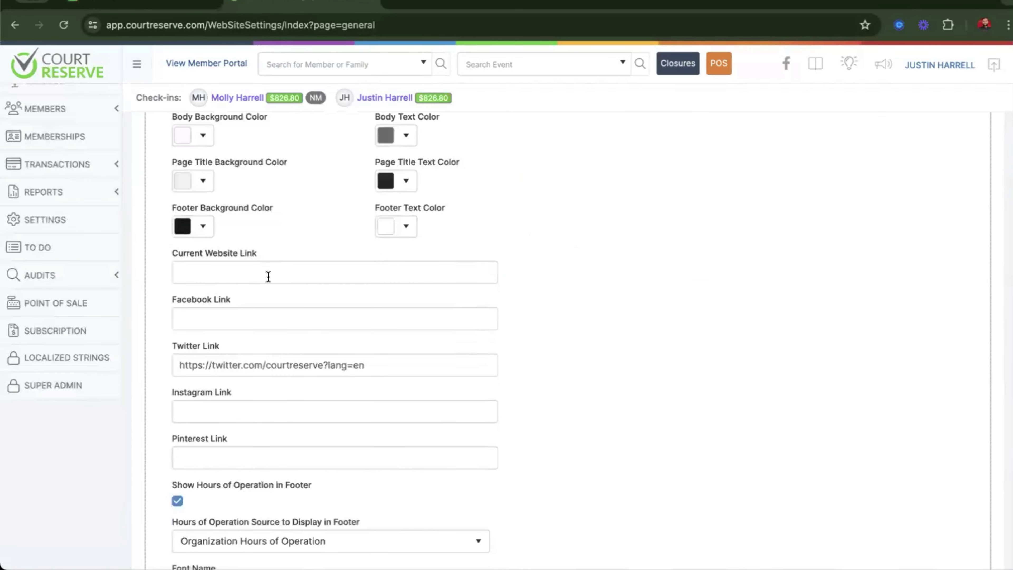
pyautogui.scroll(4, 250, 249)
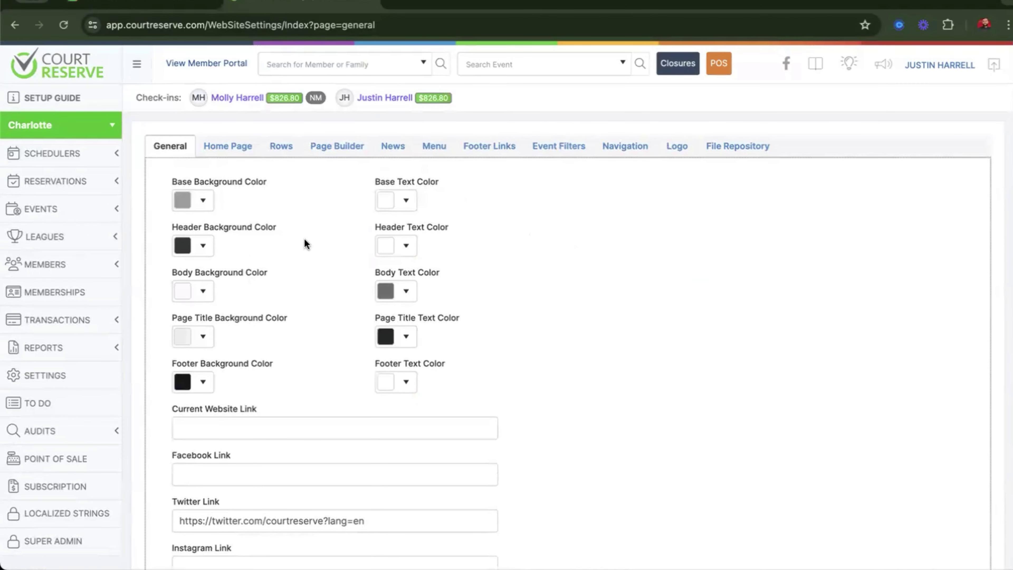
pyautogui.click(677, 152)
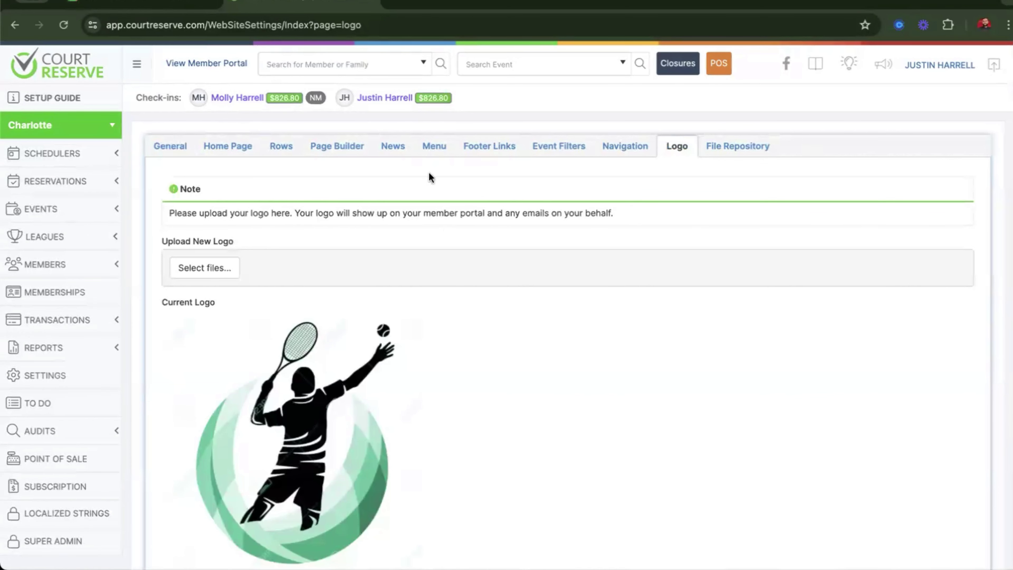
pyautogui.click(241, 150)
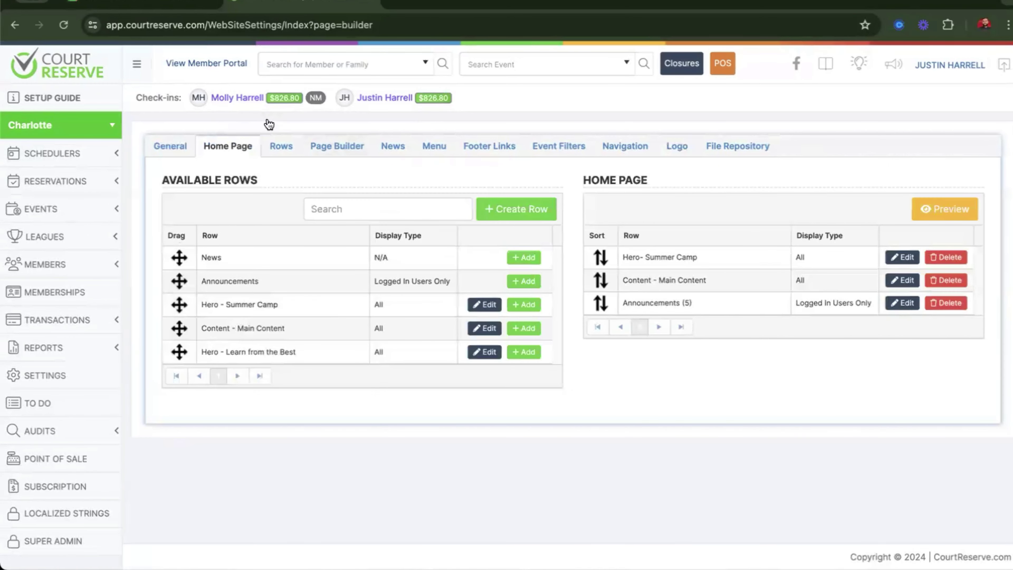
# Preview the member portal home page and open the account options menu.
pyautogui.click(209, 64)
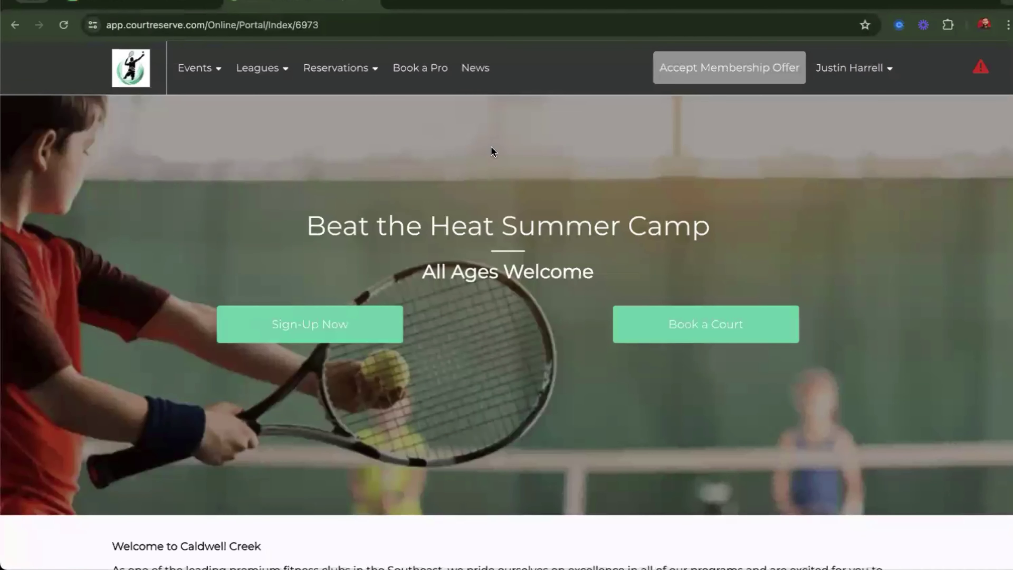
pyautogui.scroll(-1, 493, 152)
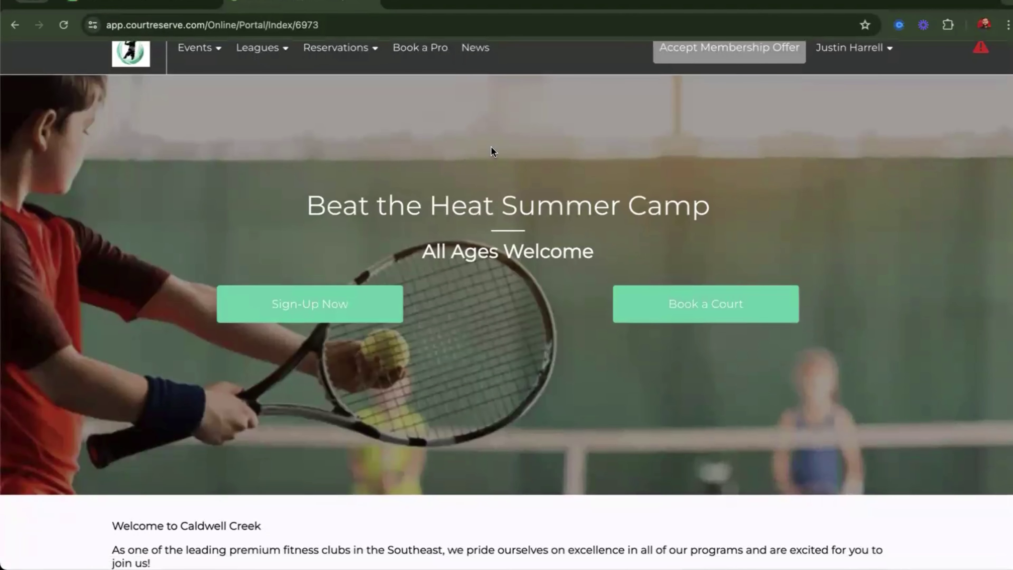
pyautogui.scroll(1, 494, 151)
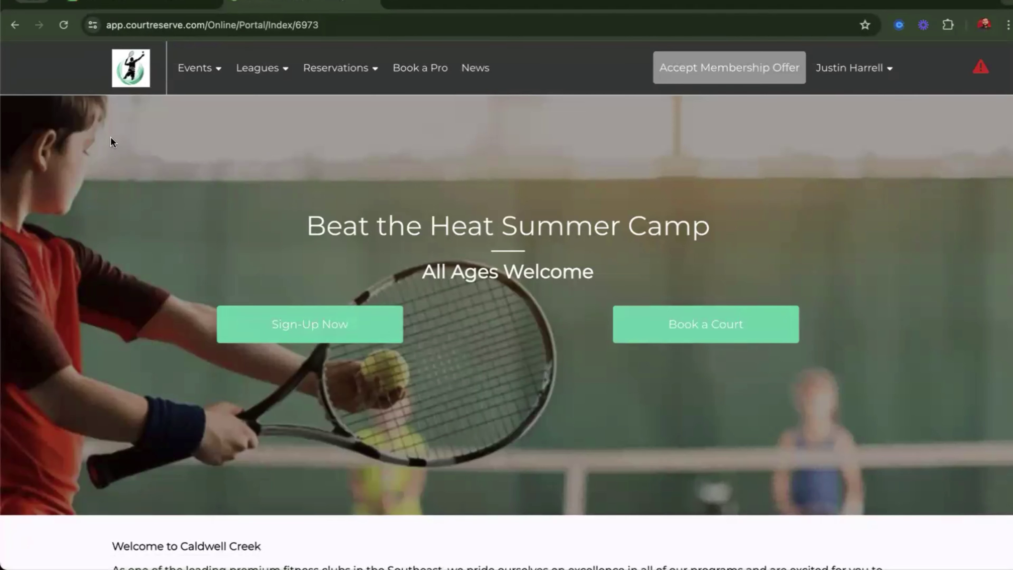
pyautogui.click(898, 68)
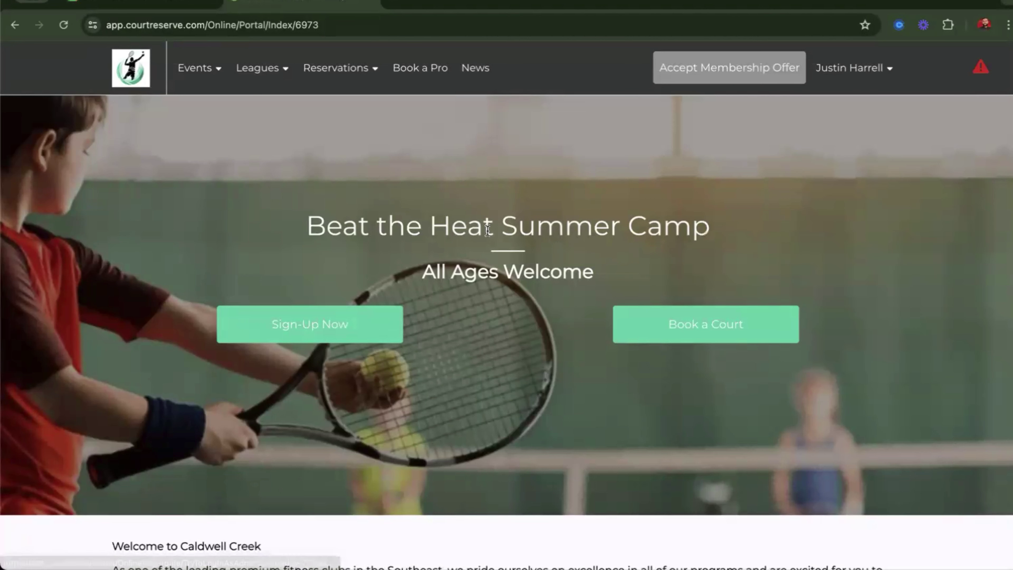
# Return to the Admin Panel and open the CourtReserve Knowledge Base.
pyautogui.moveTo(822, 80)
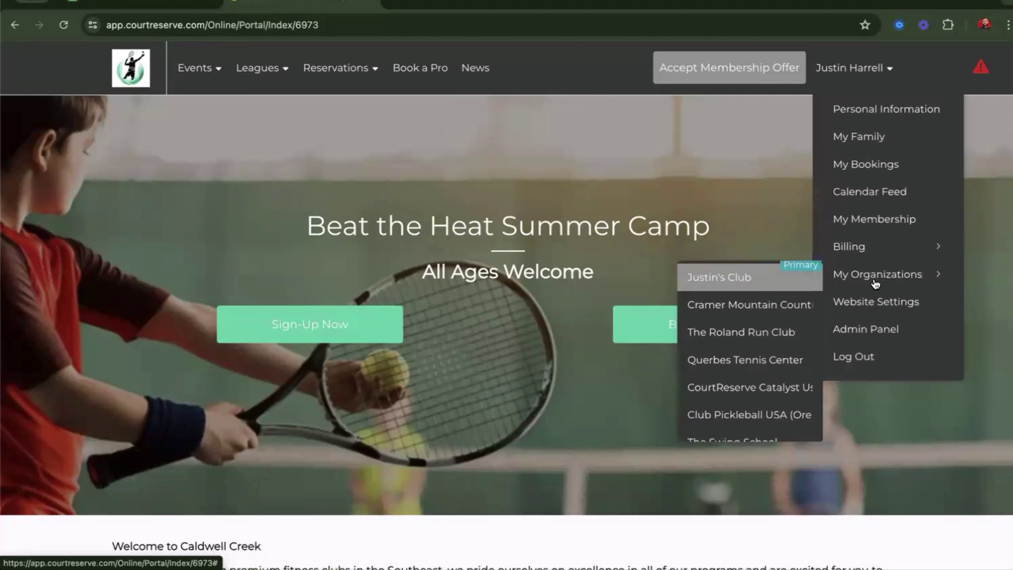
pyautogui.click(852, 330)
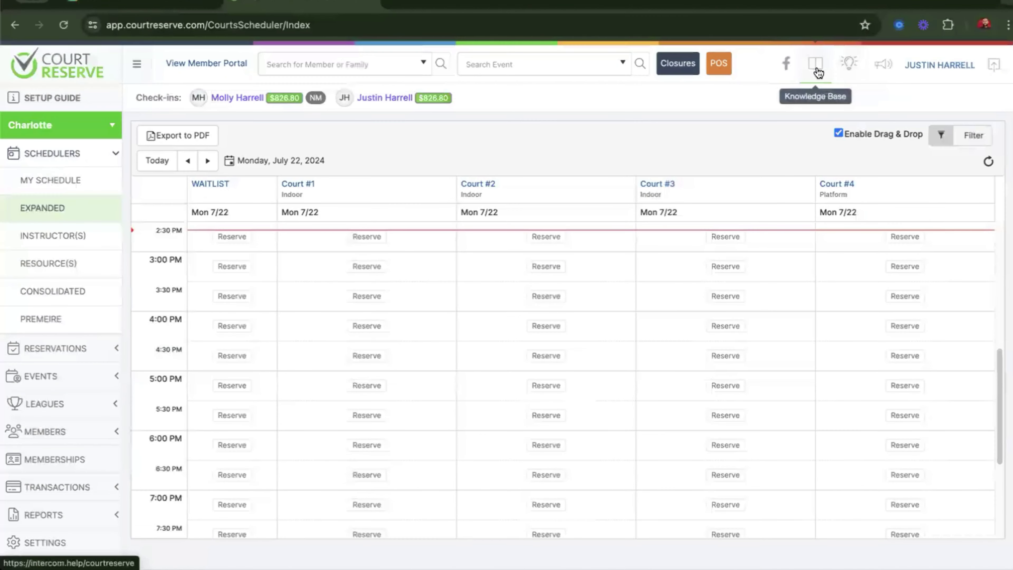
pyautogui.click(816, 66)
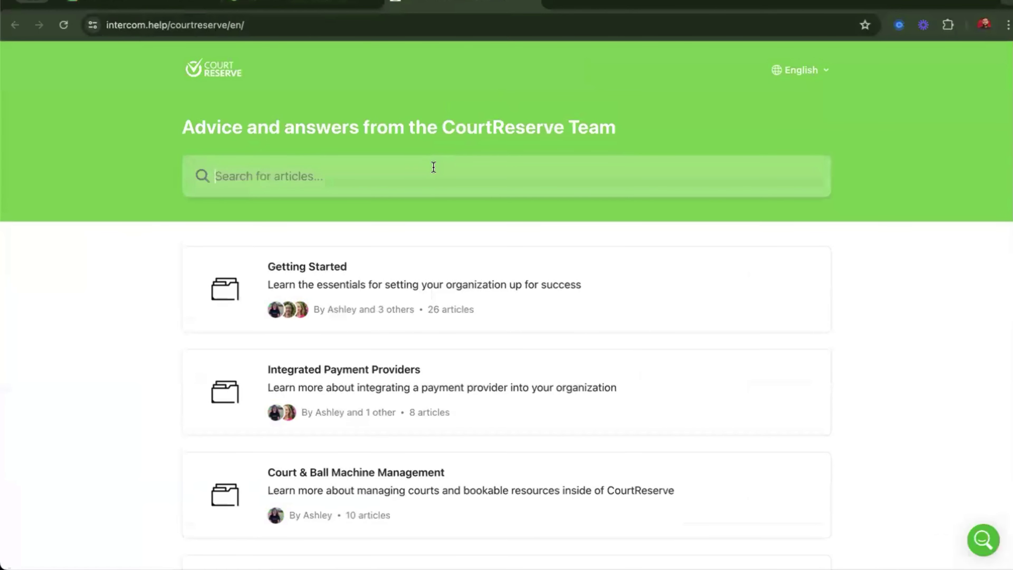
# Search the help articles for 'website' and browse the results.
pyautogui.click(434, 166)
pyautogui.write('website')
pyautogui.scroll(-3, 371, 218)
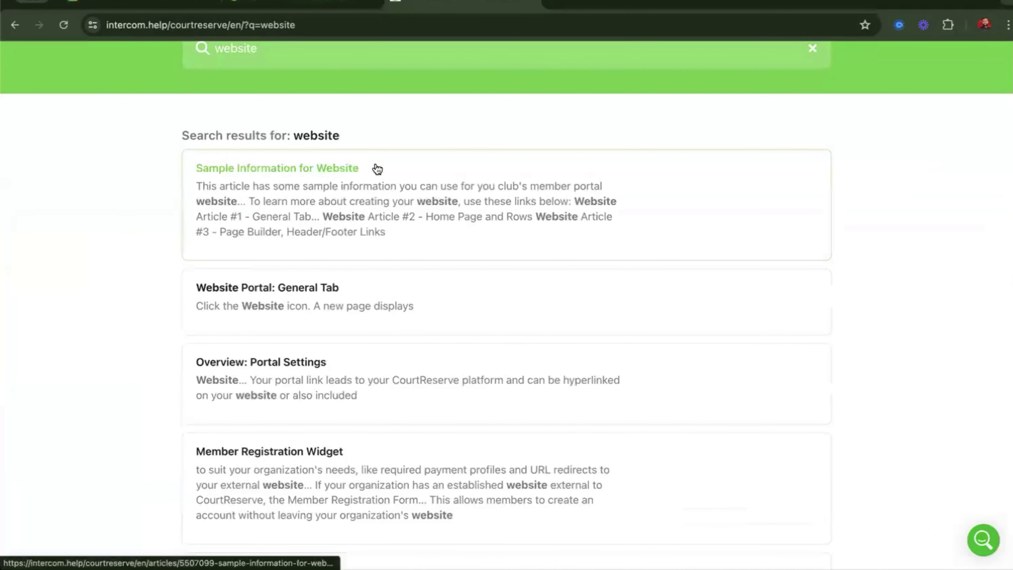
pyautogui.scroll(-2, 385, 171)
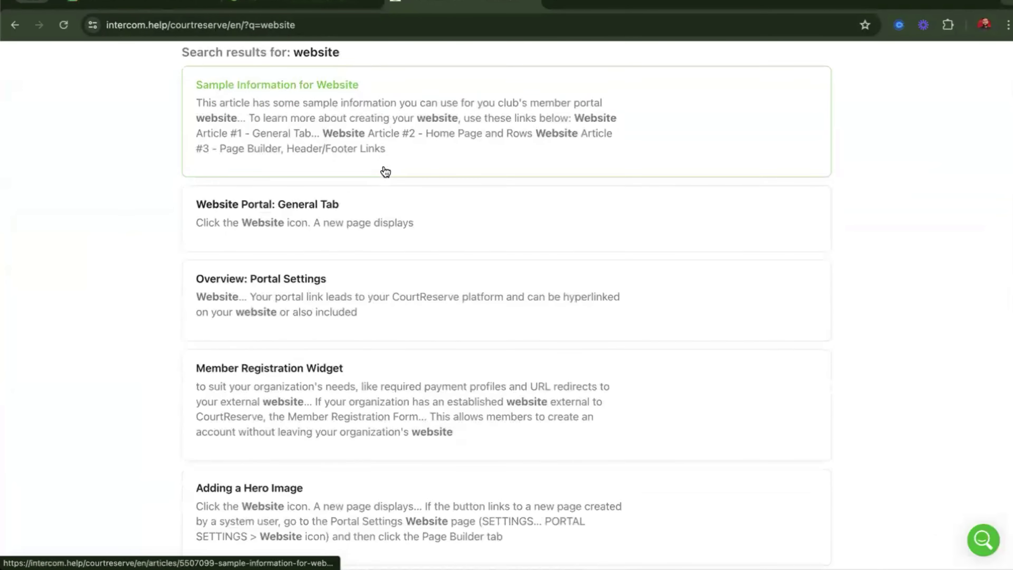
pyautogui.scroll(-1, 385, 172)
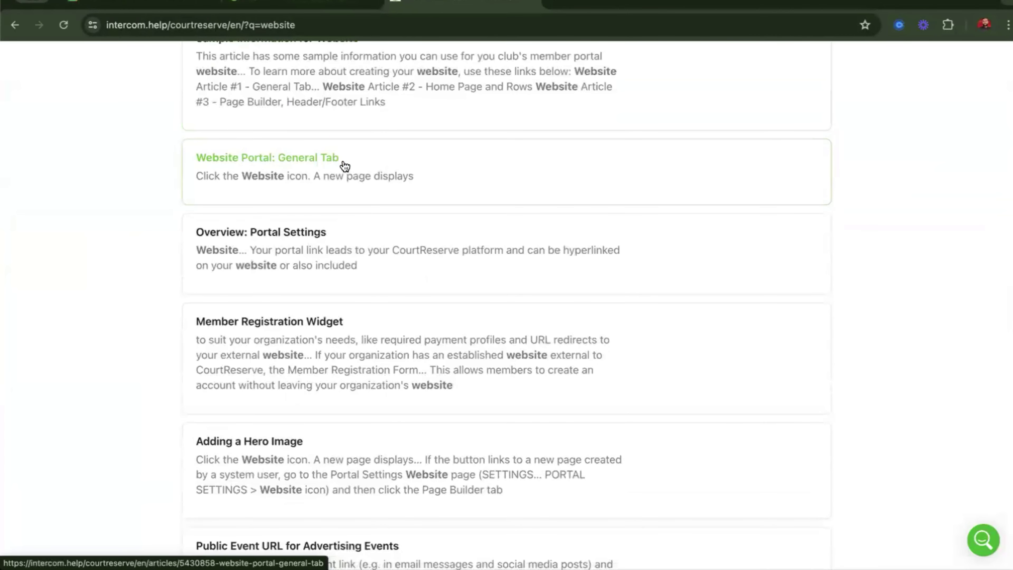
pyautogui.scroll(5, 341, 159)
pyautogui.scroll(-4, 339, 176)
pyautogui.scroll(-5, 339, 182)
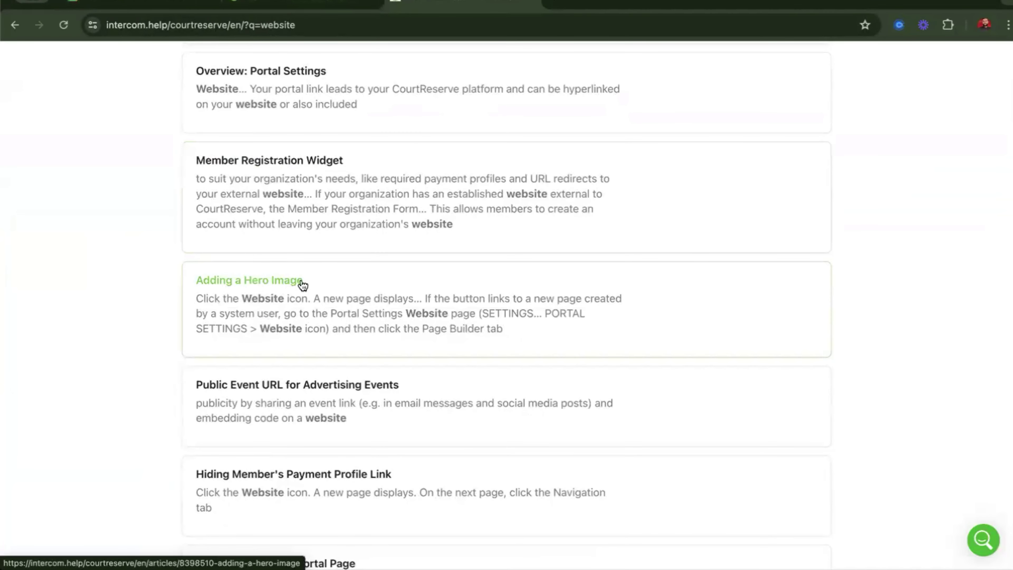